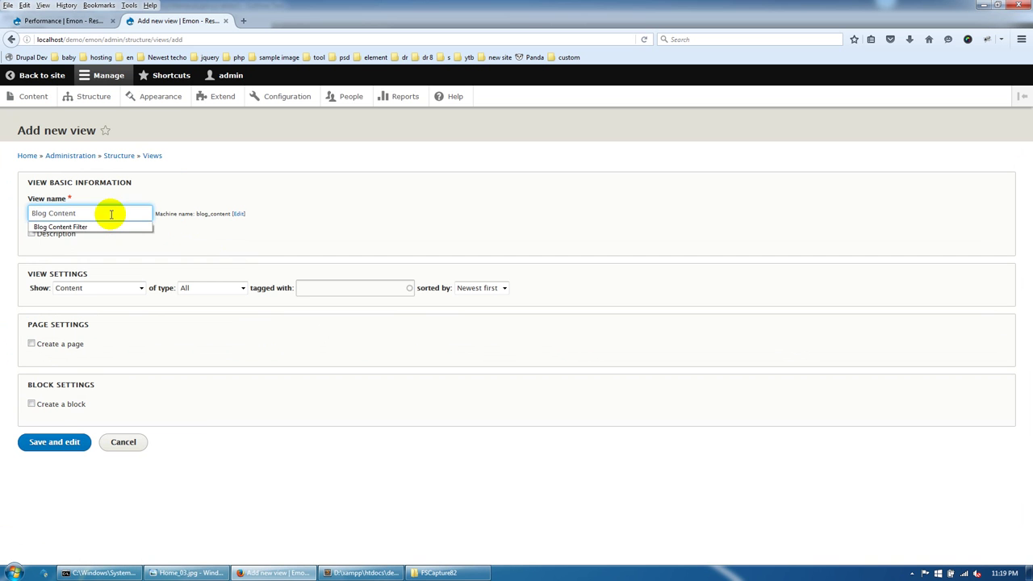
Name the view Blog Content Filter and enable creating a page for it
left_click(83, 228)
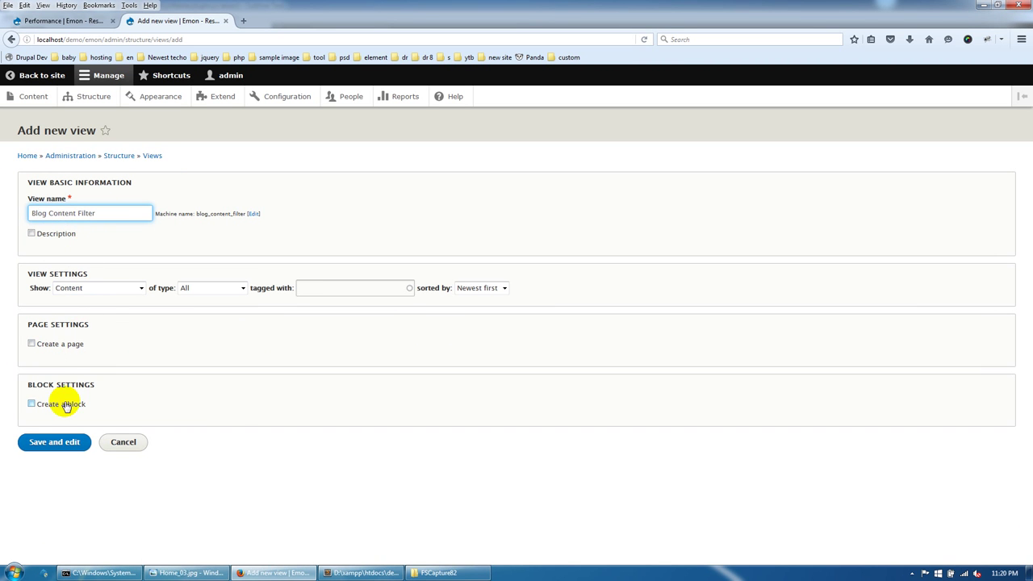
left_click(65, 346)
scroll(65, 371, "down", 1)
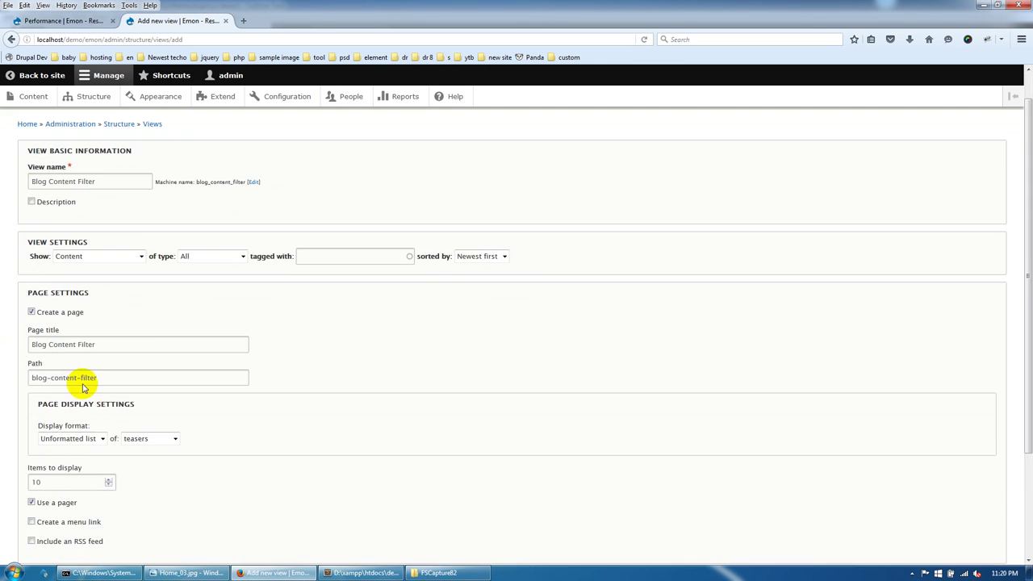
Limit the view to content of type Article
left_click(208, 226)
left_click(357, 229)
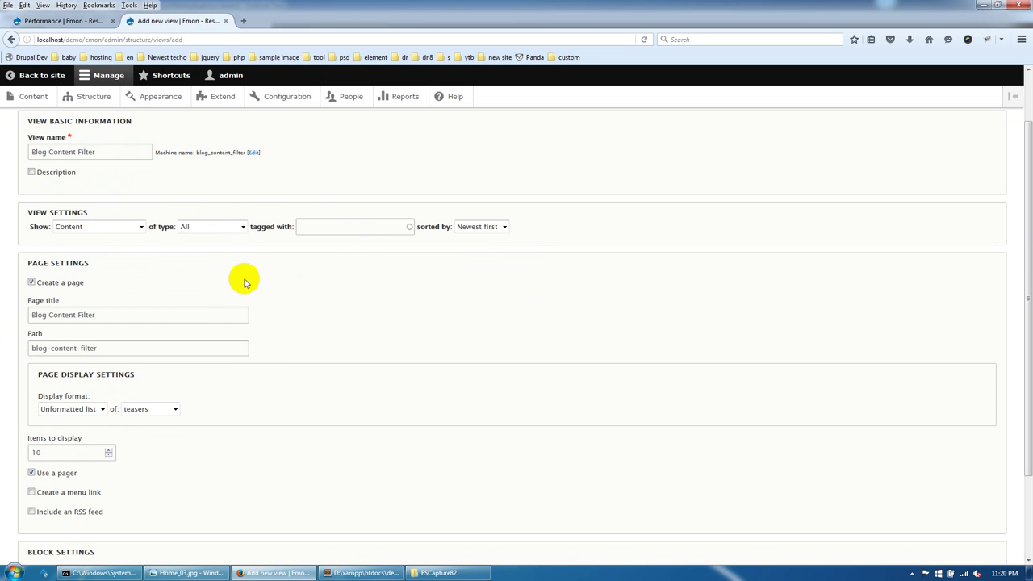
left_click(212, 226)
left_click(217, 259)
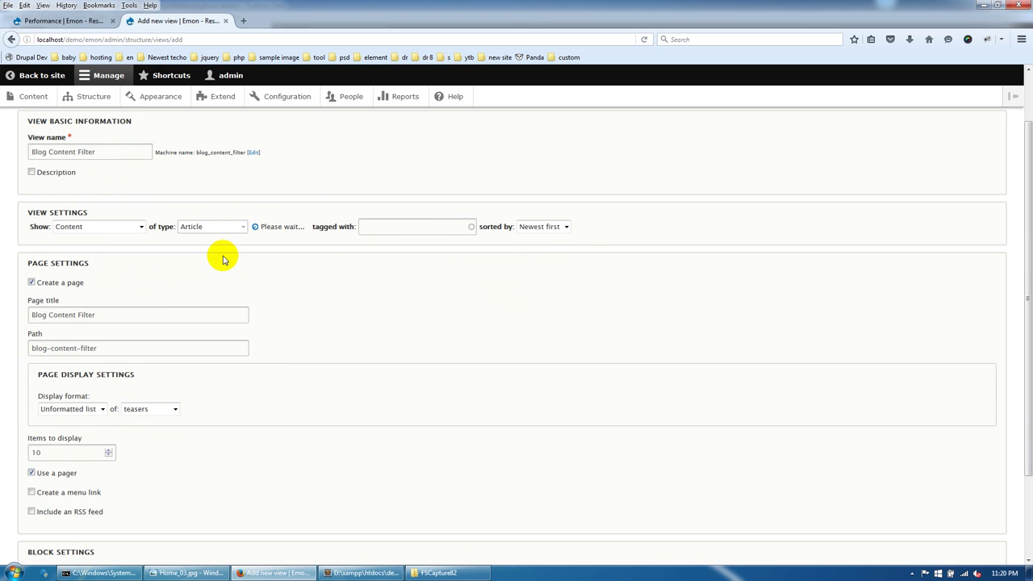
scroll(100, 261, "down", 1)
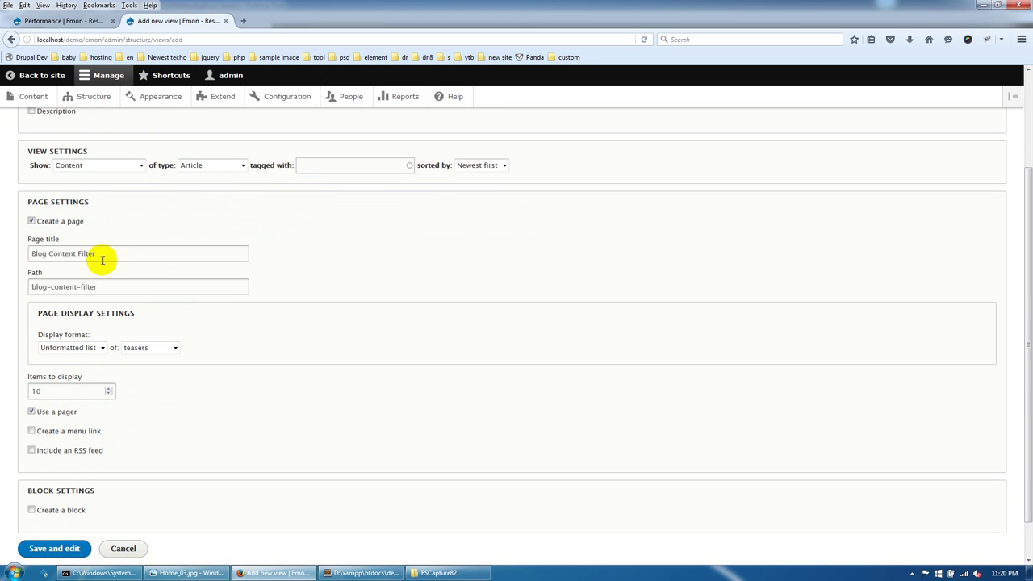
Set the page display to an unformatted list of fields, then save the new view to continue editing it
left_click(103, 348)
left_click(103, 348)
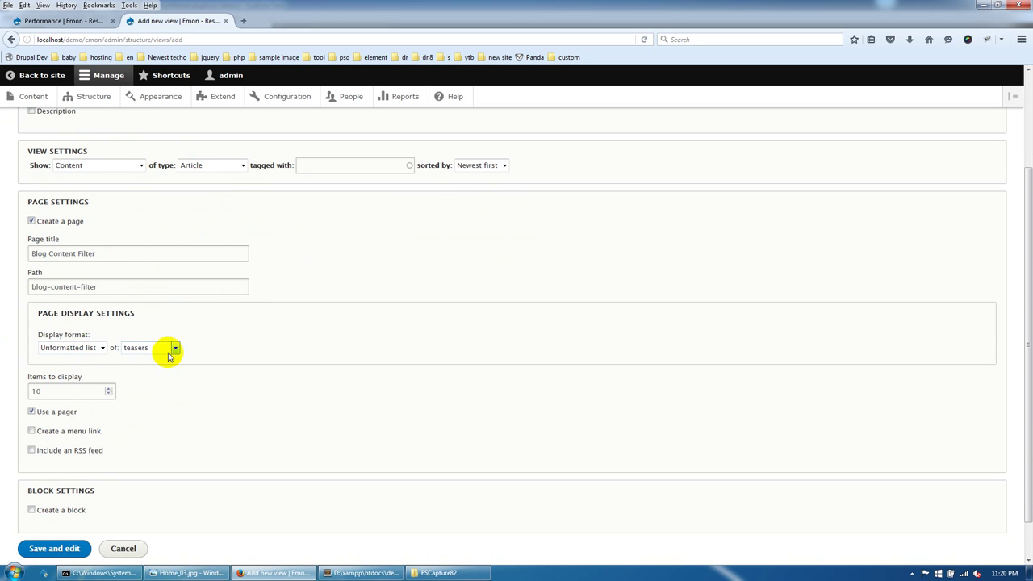
scroll(140, 376, "down", 1)
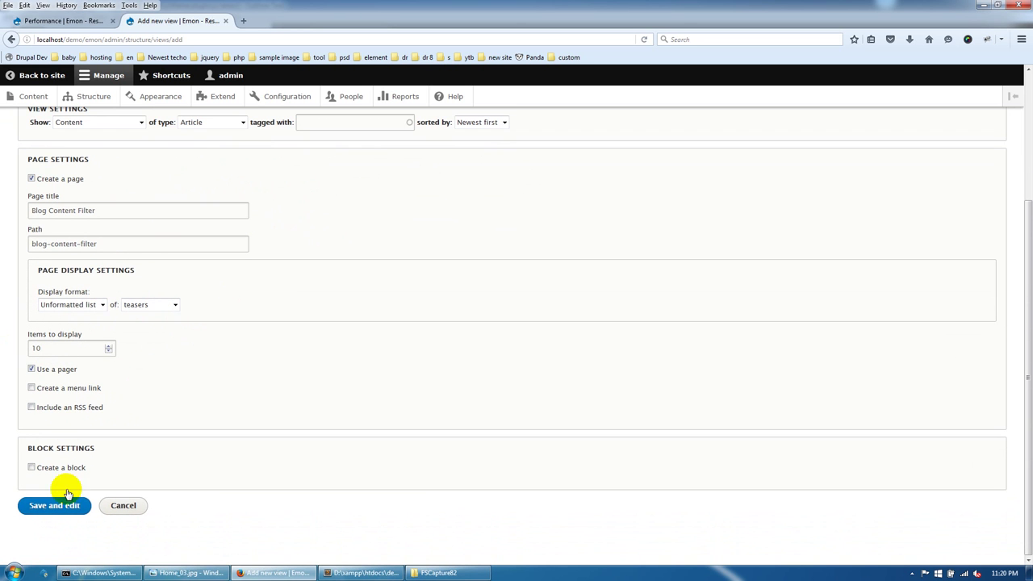
left_click(85, 305)
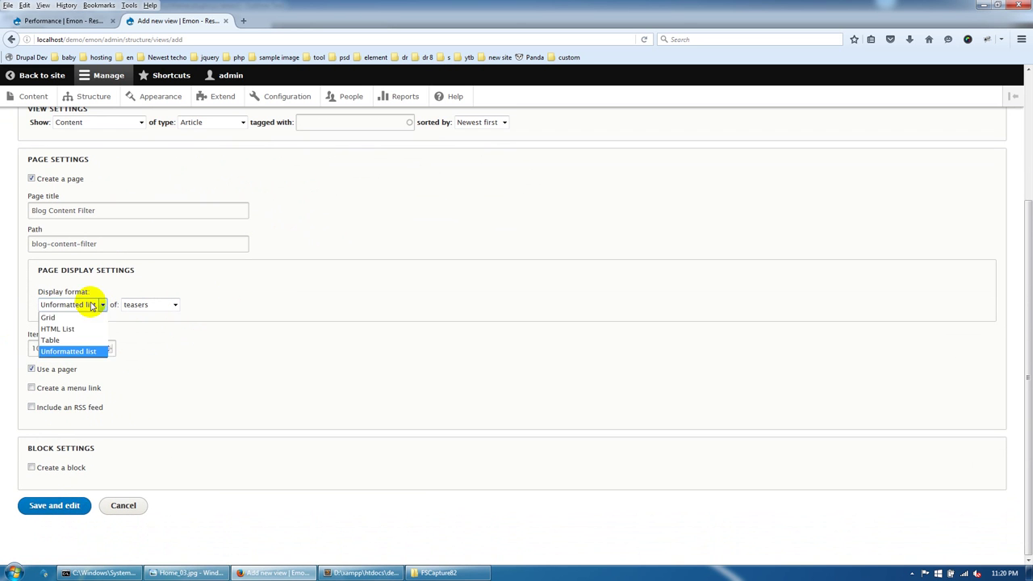
left_click(141, 304)
left_click(134, 363)
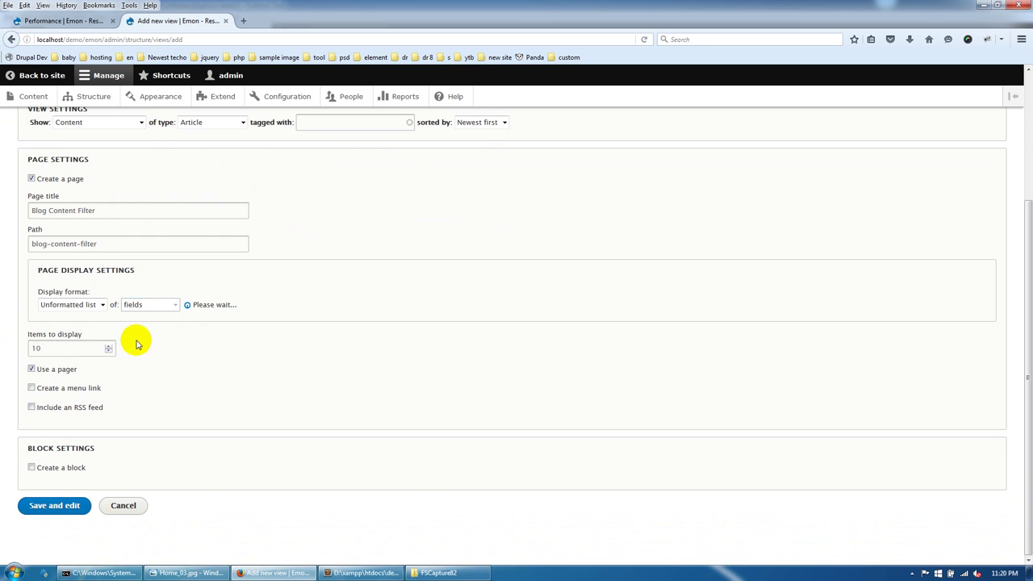
left_click(56, 509)
Add the Gallery Images field to the view with the Medium (750×500) image style
scroll(145, 363, "up", 4)
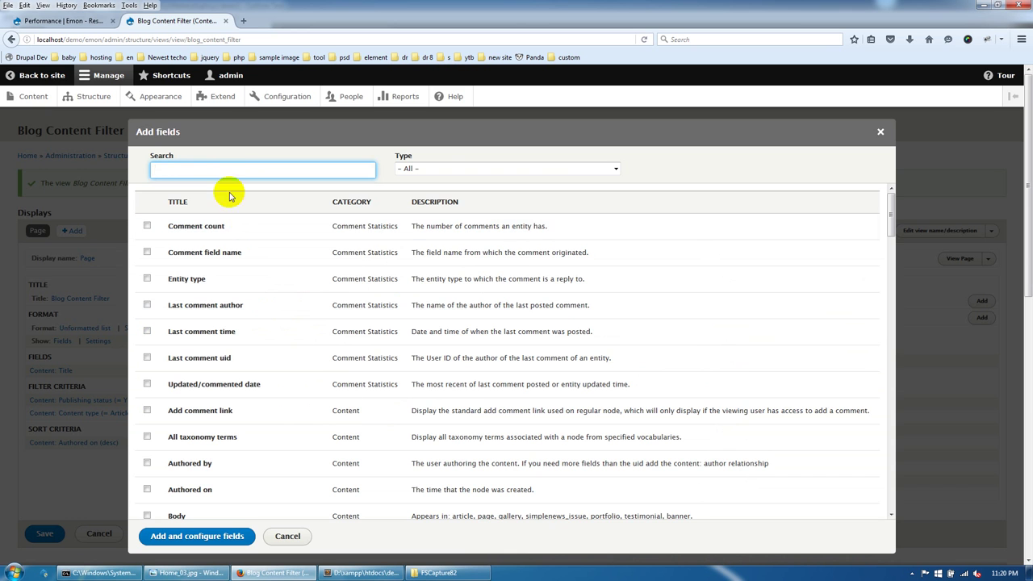
type("im")
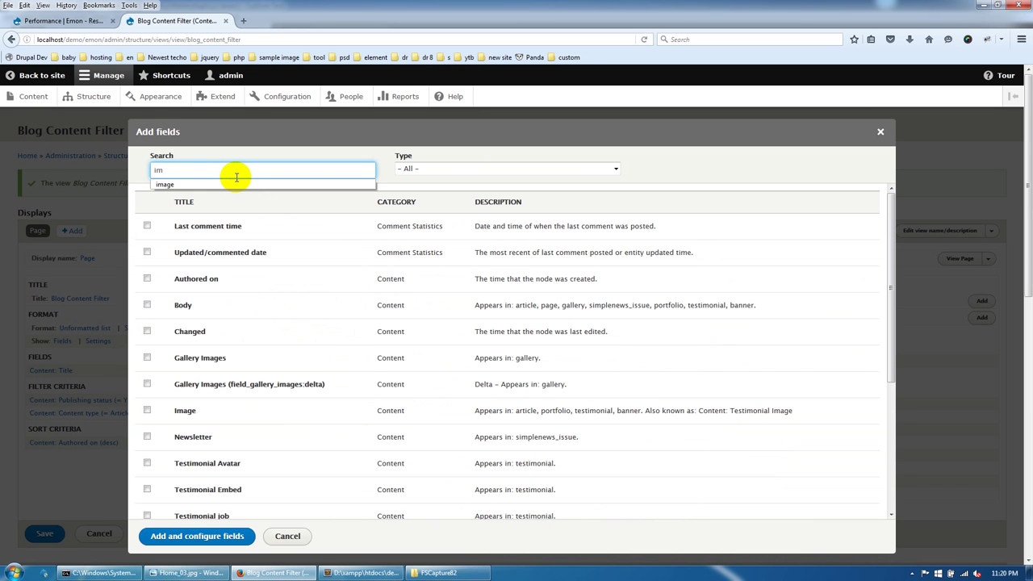
left_click(224, 184)
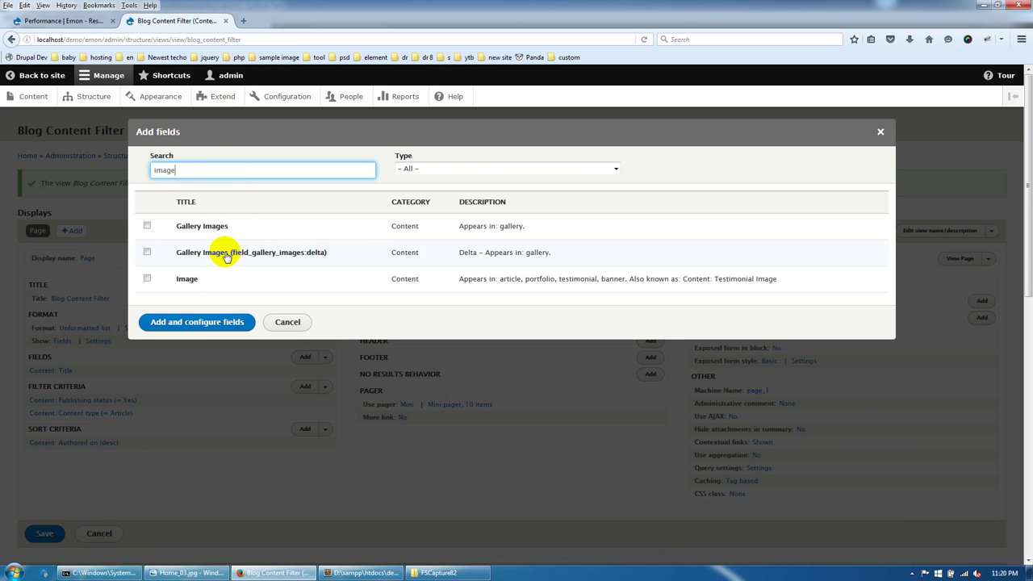
left_click(216, 234)
left_click(215, 340)
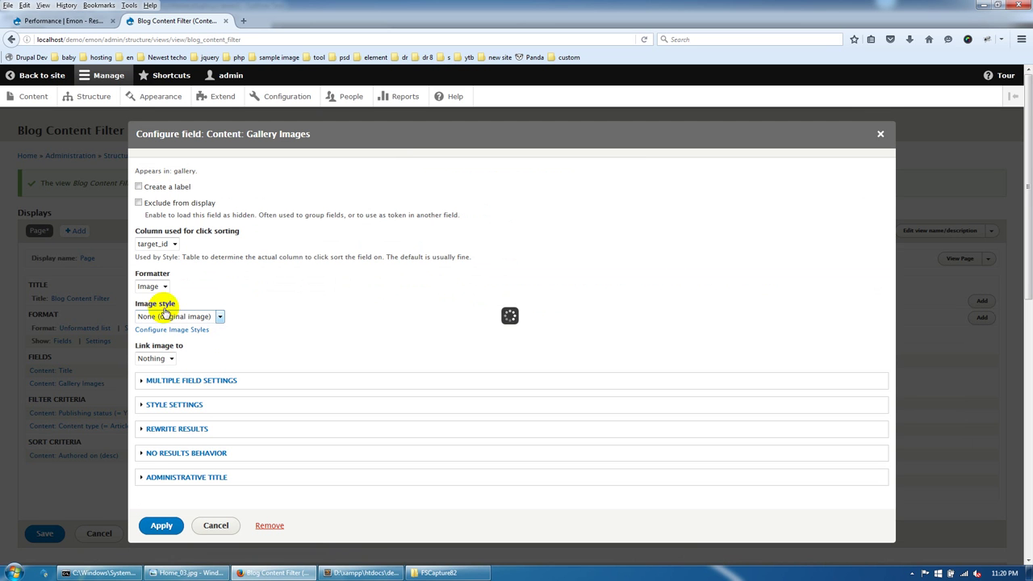
left_click(171, 315)
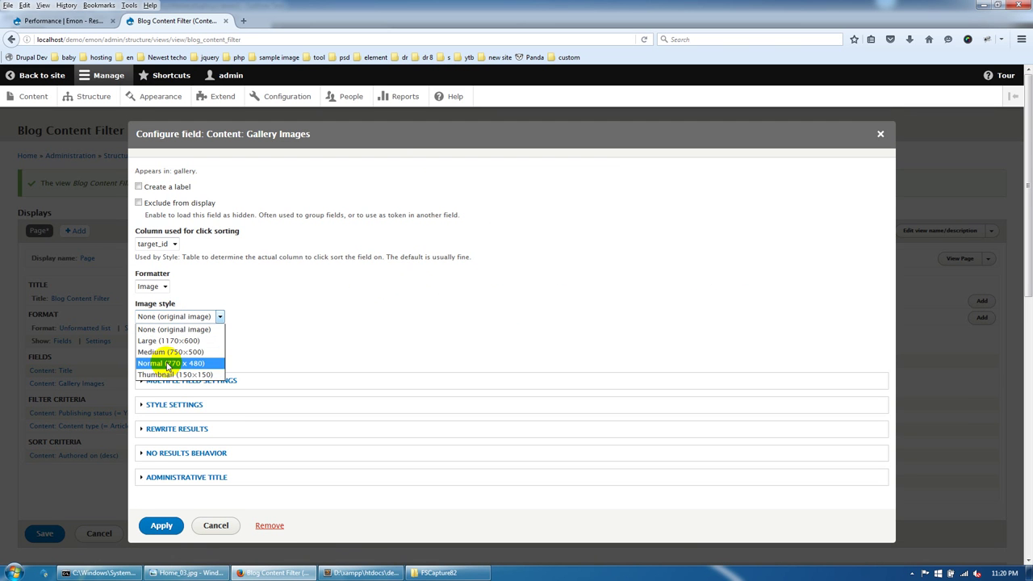
left_click(167, 353)
left_click(162, 526)
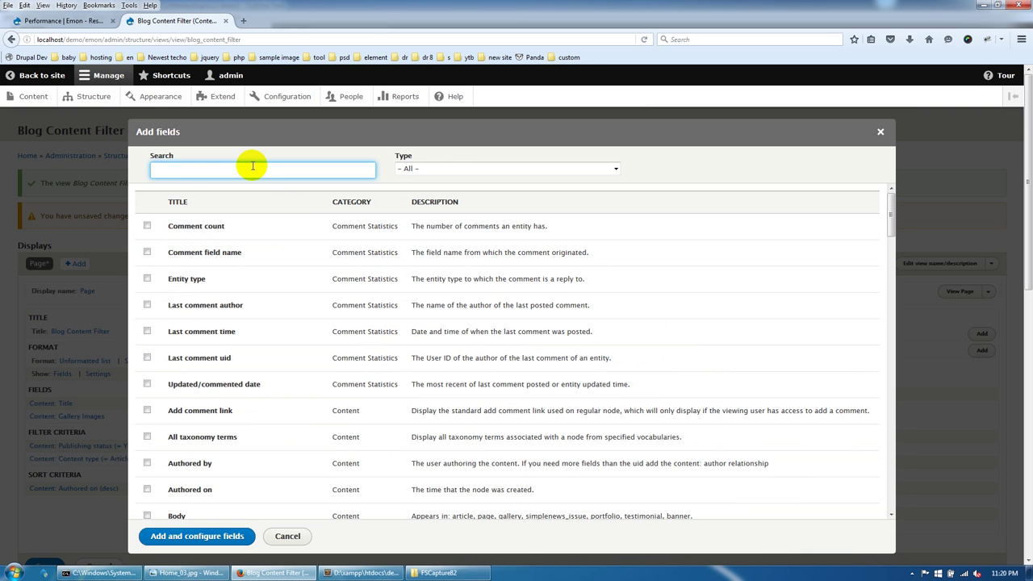
Search the available fields for tag and add the article Tags field to the view
left_click(253, 166)
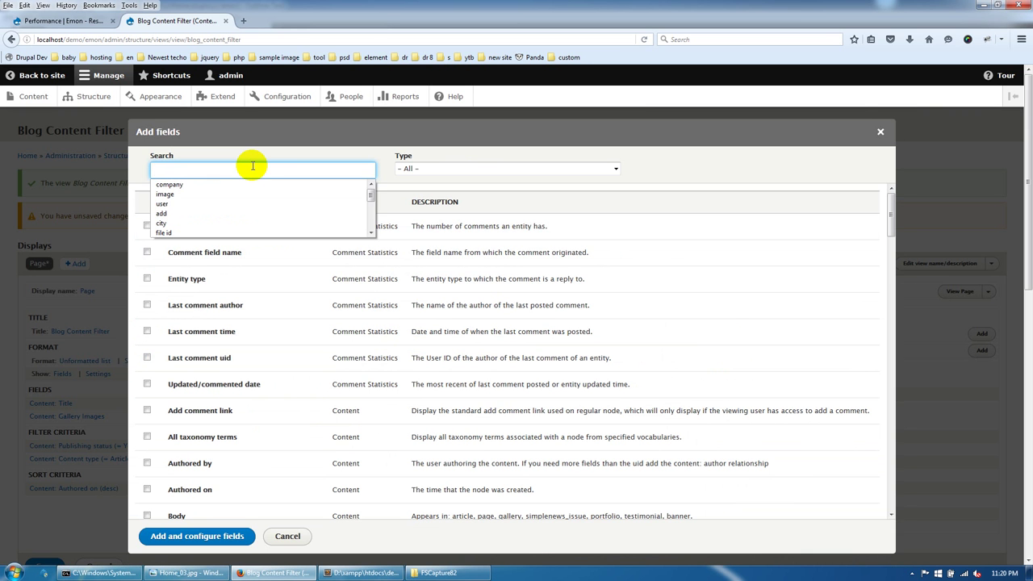
type("tittag")
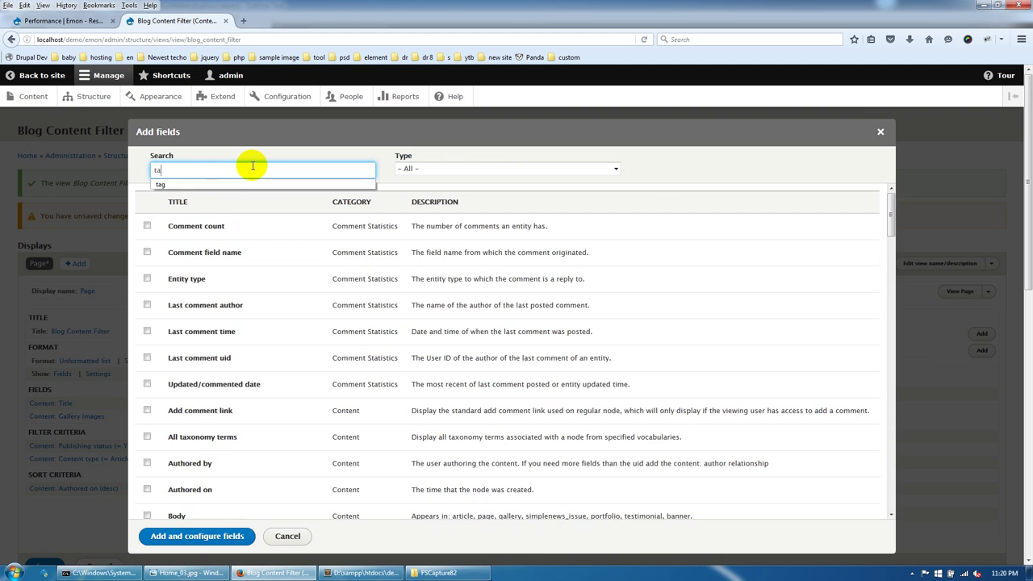
left_click(227, 256)
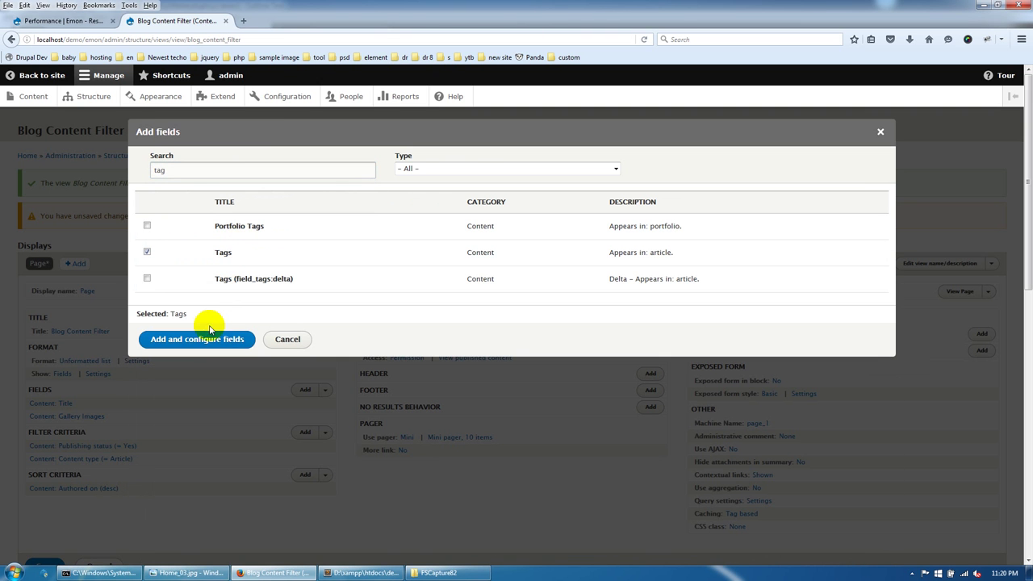
left_click(205, 339)
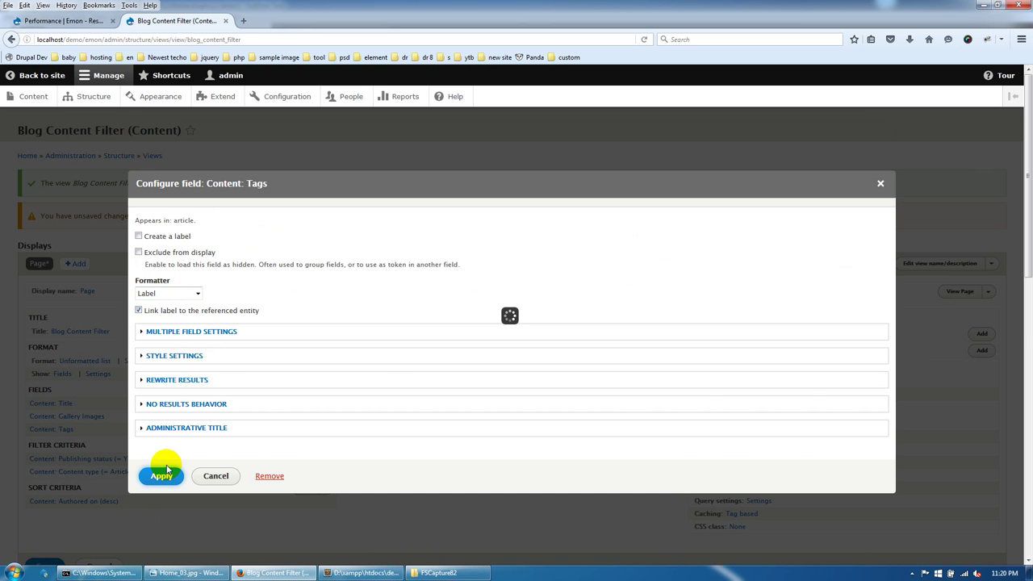
Turn off linking the Tags field's label to the referenced entity and check the listing in the preview
scroll(167, 469, "down", 10)
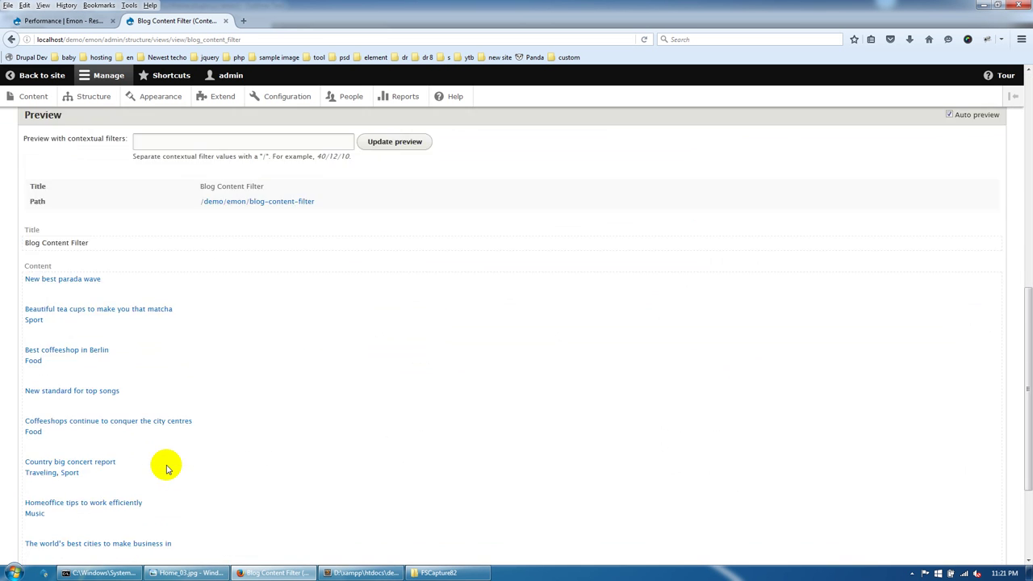
scroll(167, 468, "up", 8)
left_click(51, 244)
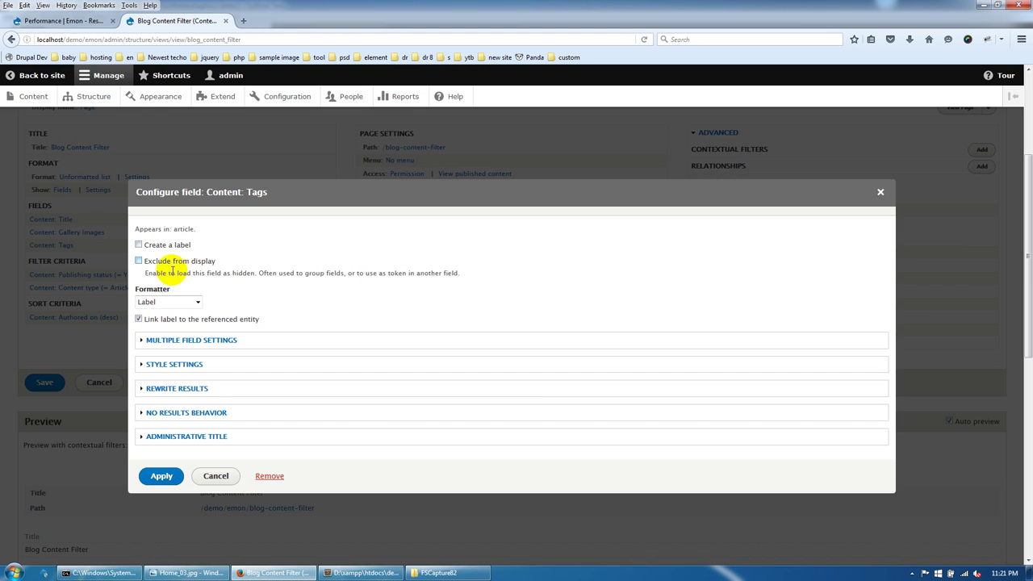
left_click(150, 320)
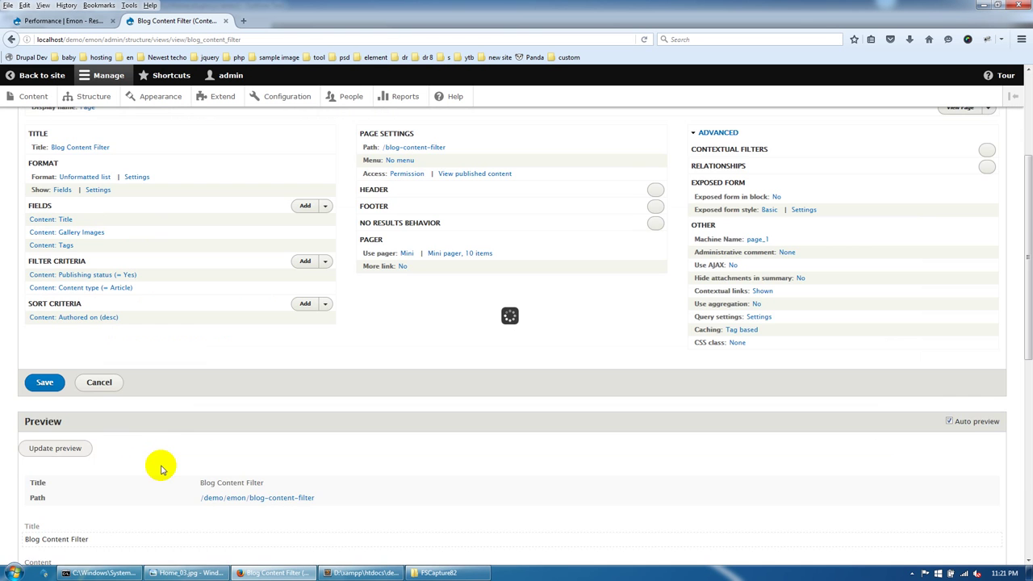
scroll(162, 467, "down", 4)
scroll(162, 466, "down", 4)
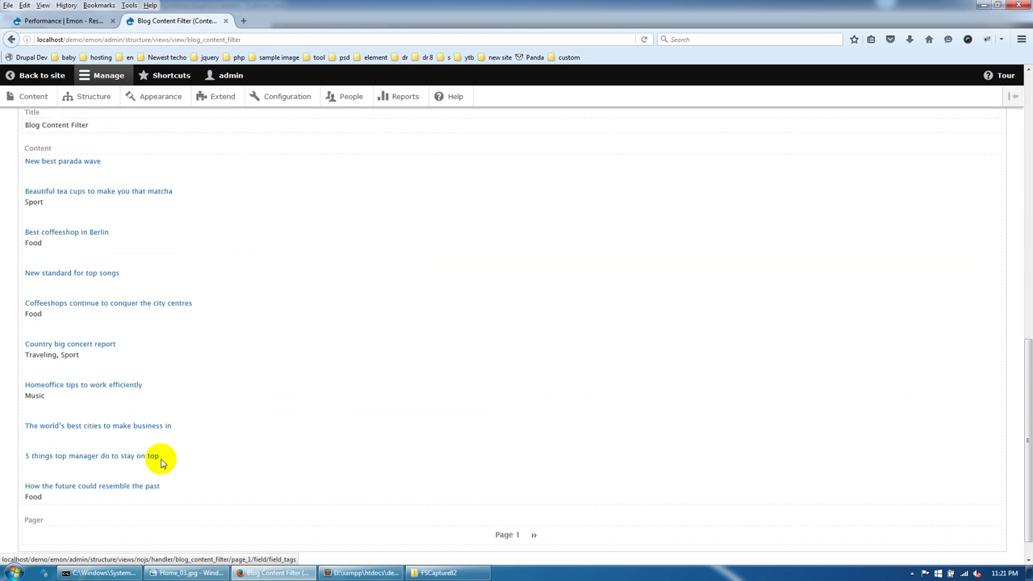
Save the view and open its page at the path /blog-content-filter in a new browser tab
scroll(161, 461, "up", 12)
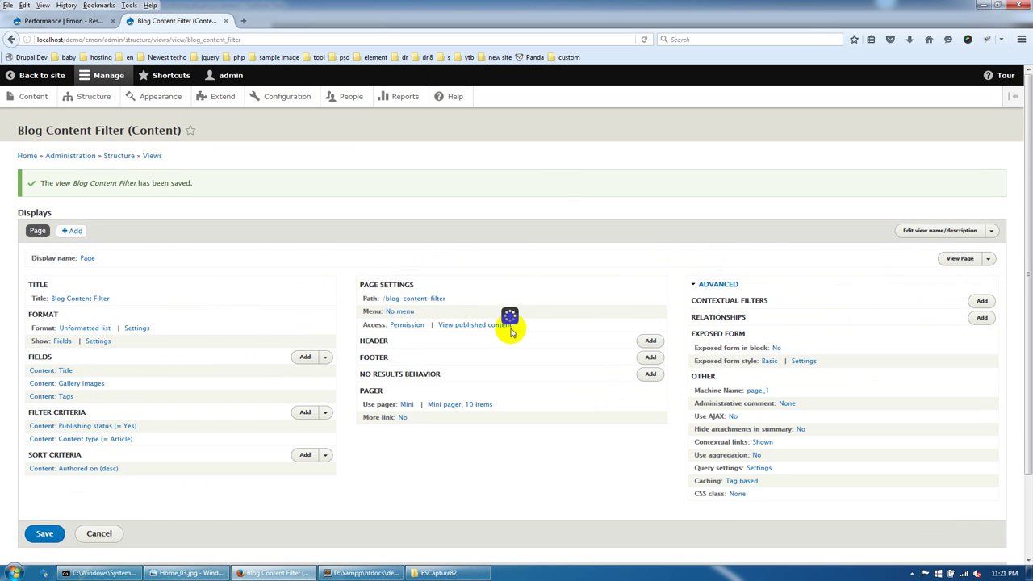
left_click_drag(447, 298, 391, 303)
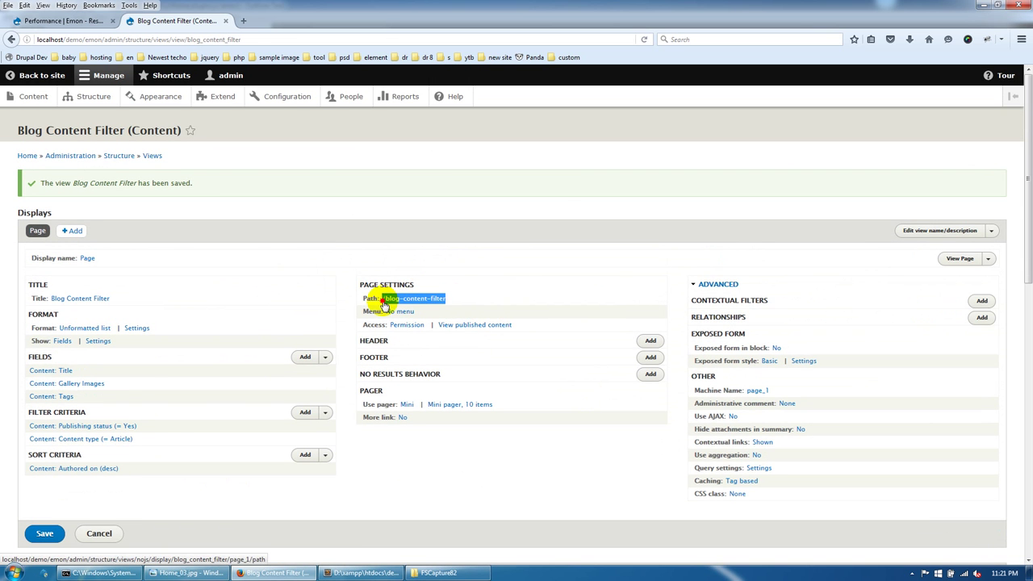
left_click(105, 40)
left_click(105, 40)
left_click_drag(105, 41, 269, 24)
left_click(269, 24)
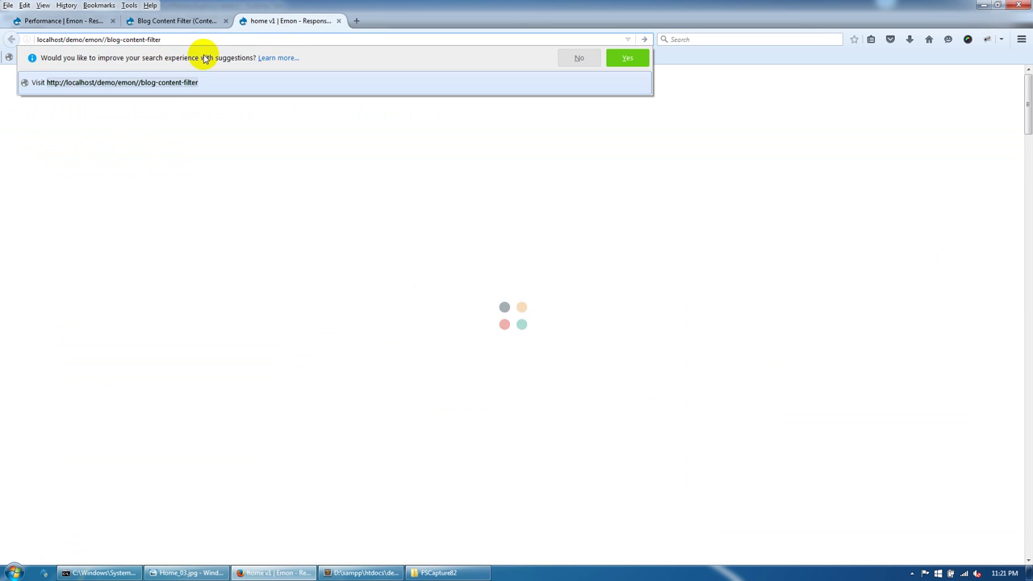
key("Return")
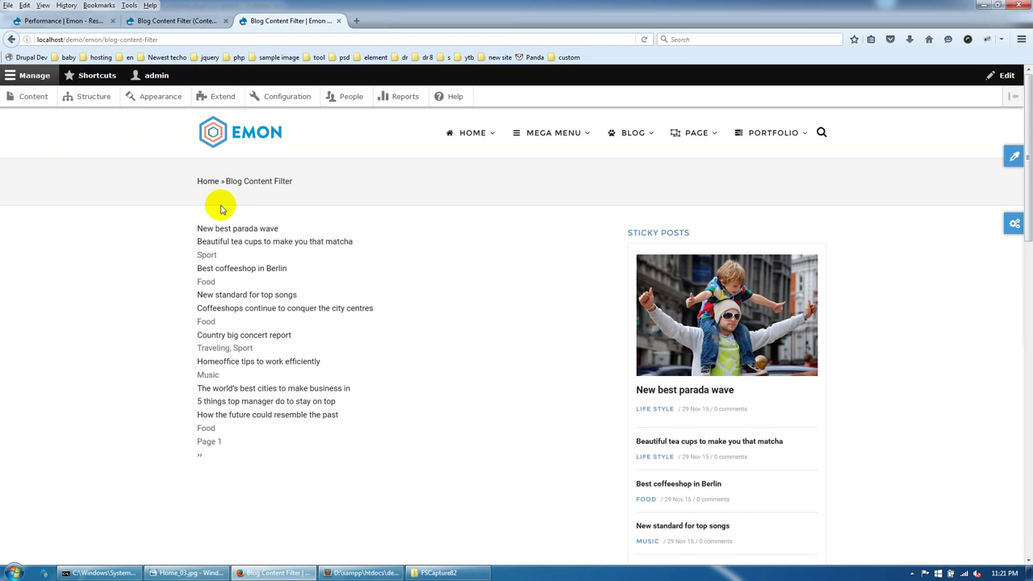
Return to the view's editing page and remove the Gallery Images field
left_click(184, 22)
scroll(203, 409, "down", 10)
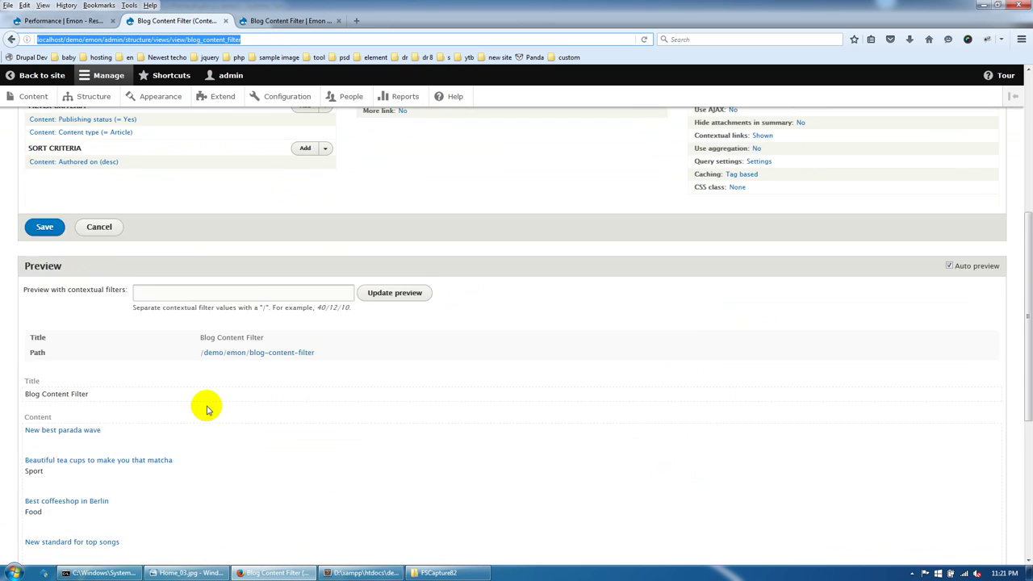
scroll(206, 409, "up", 5)
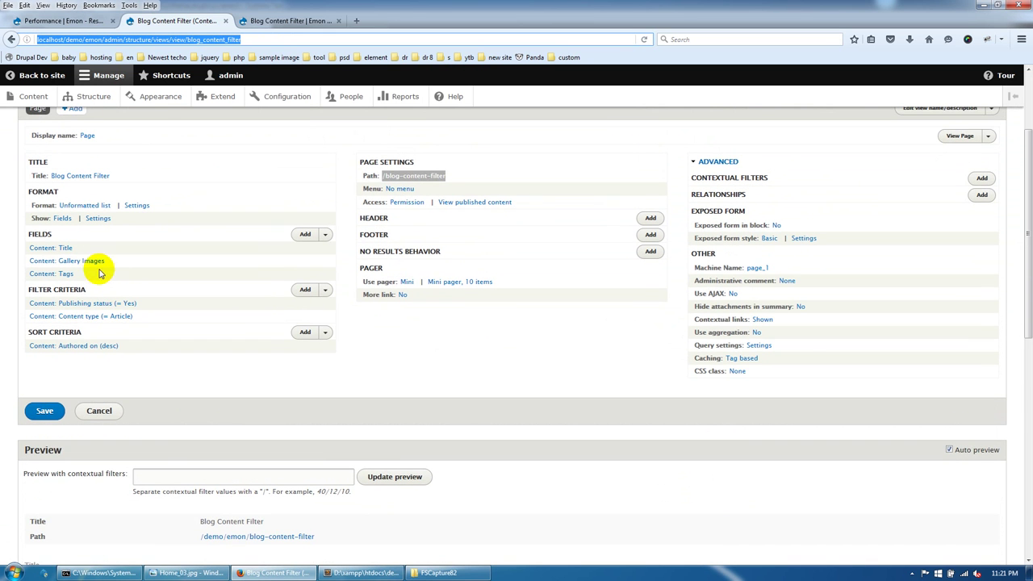
left_click(96, 265)
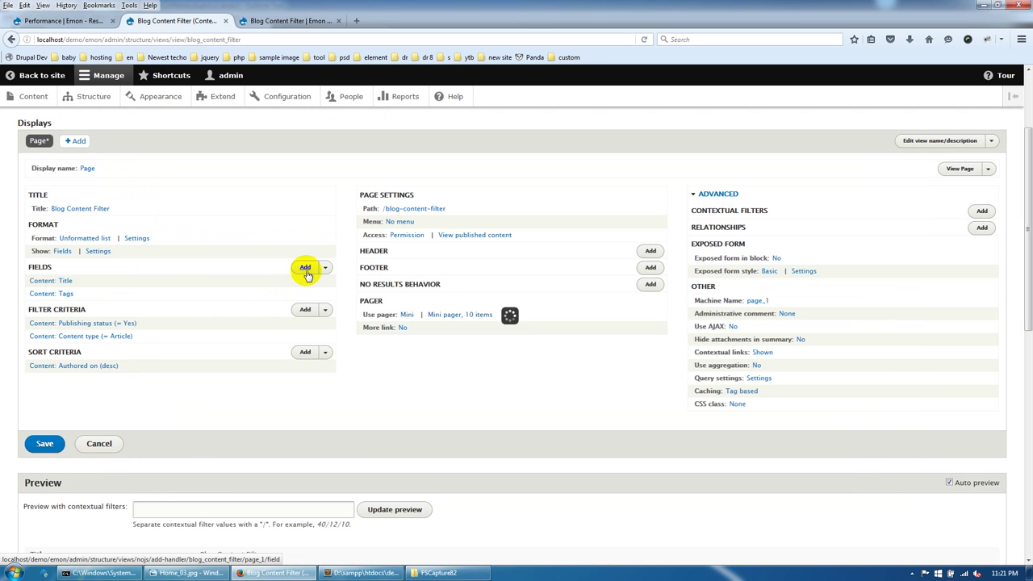
Search the available fields for image and add the Image field used by articles to the view
left_click(306, 269)
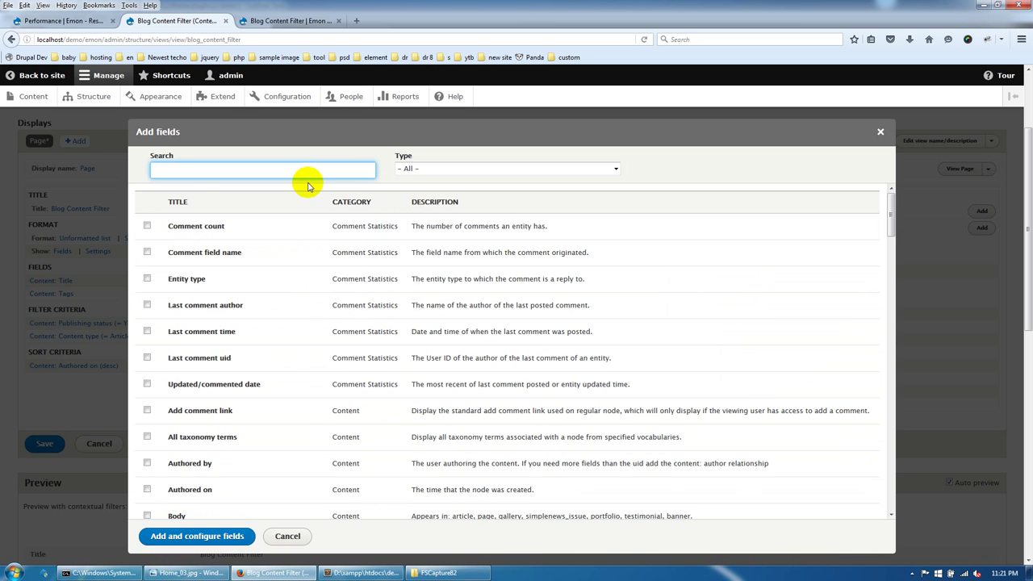
left_click(310, 171)
type("image")
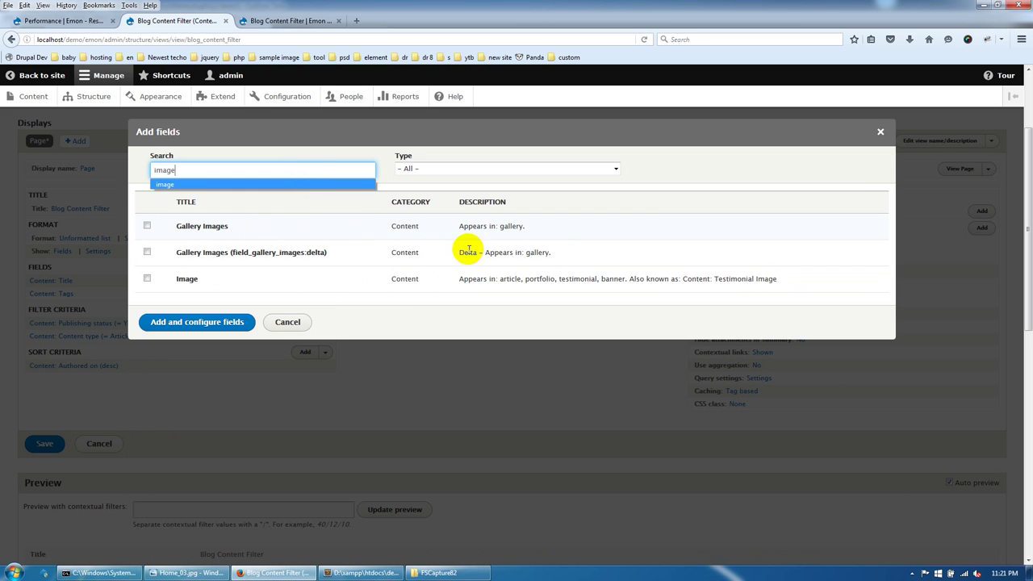
left_click(403, 277)
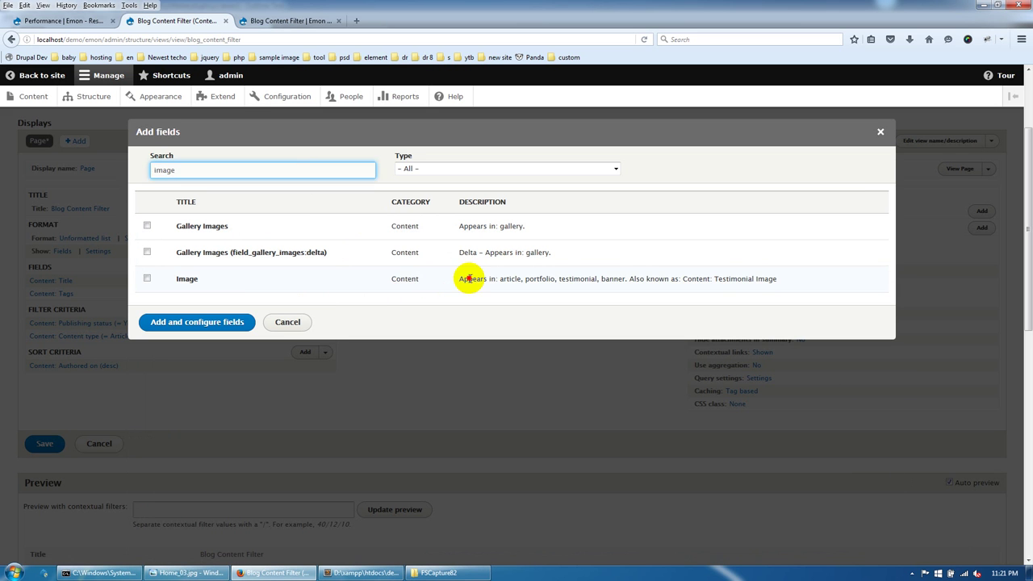
left_click(194, 286)
left_click(184, 344)
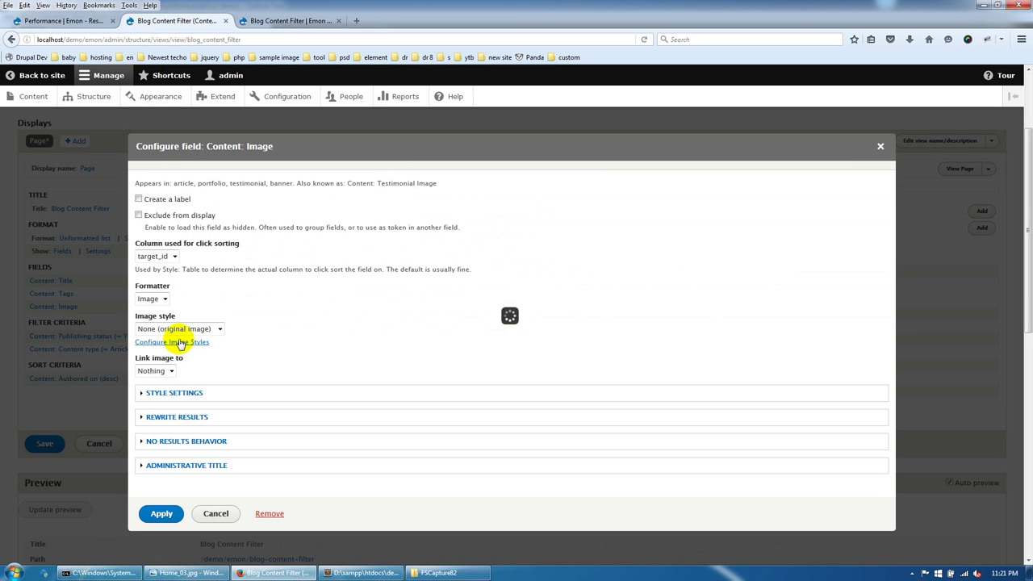
Set the Image field's image style to Medium (750×500) and save the view
left_click(177, 329)
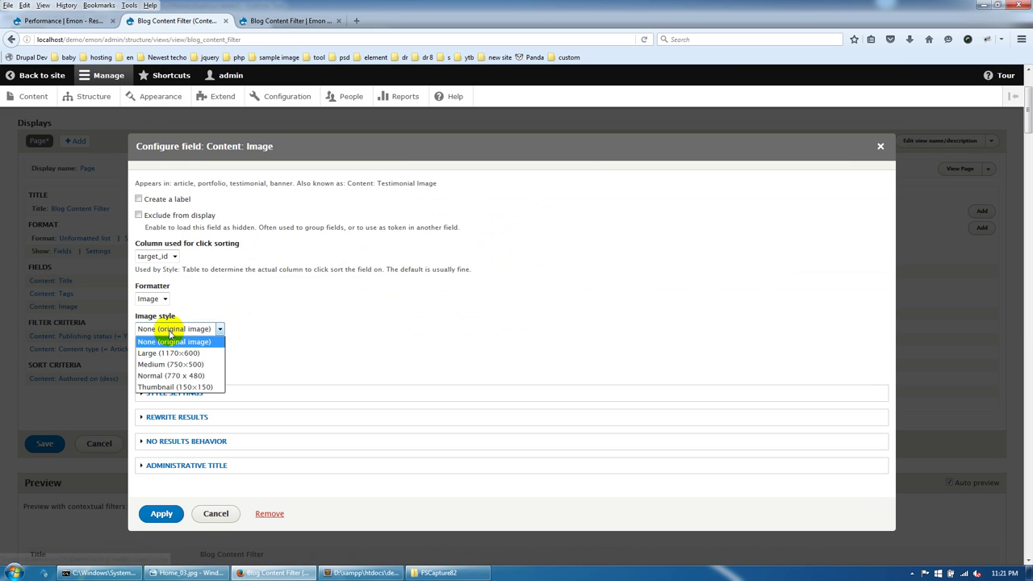
left_click(171, 361)
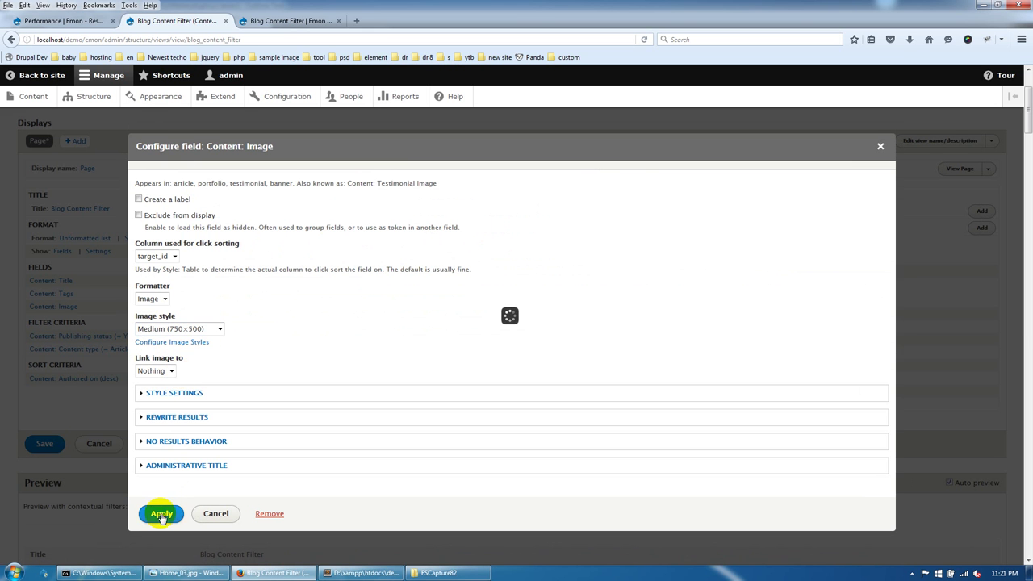
left_click(161, 515)
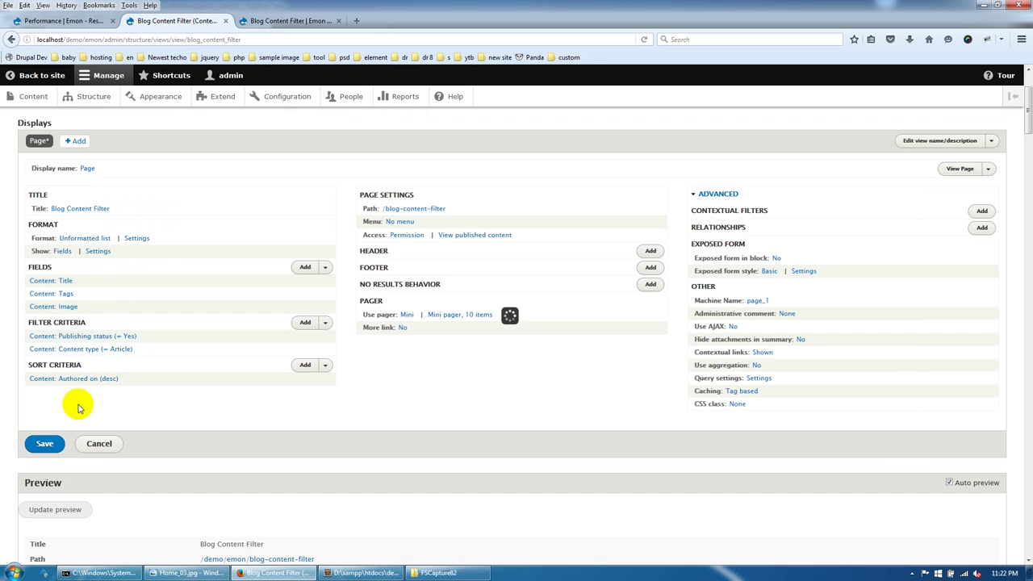
scroll(78, 409, "down", 3)
scroll(70, 261, "up", 3)
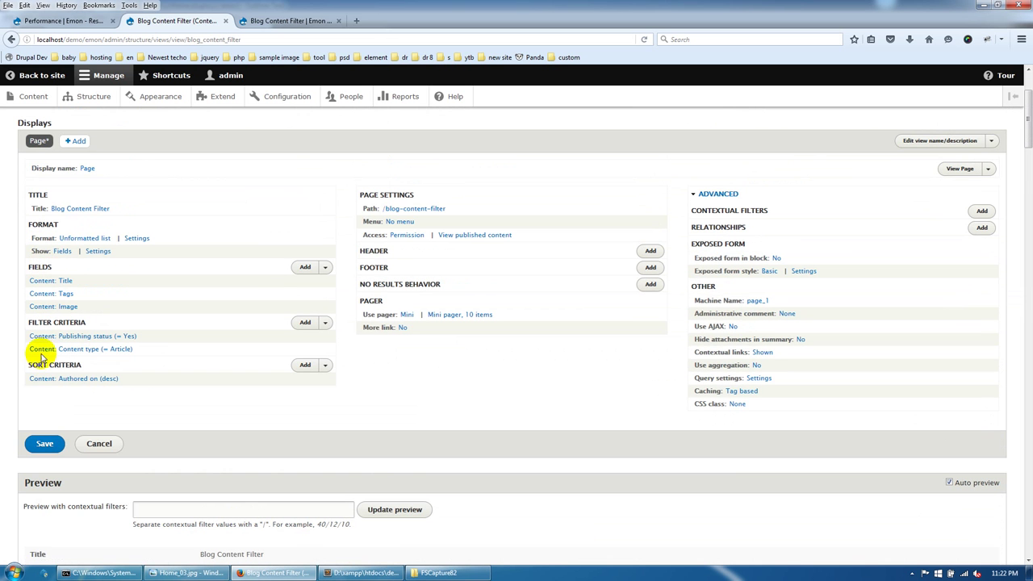
left_click(42, 441)
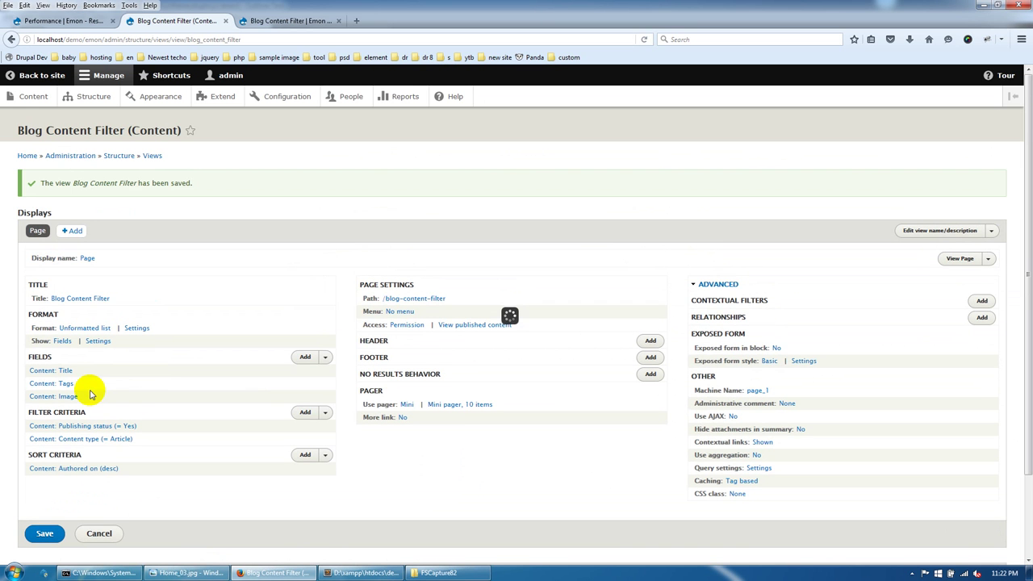
Change the page display's machine name to blog_content_v1 and save the view
left_click(755, 391)
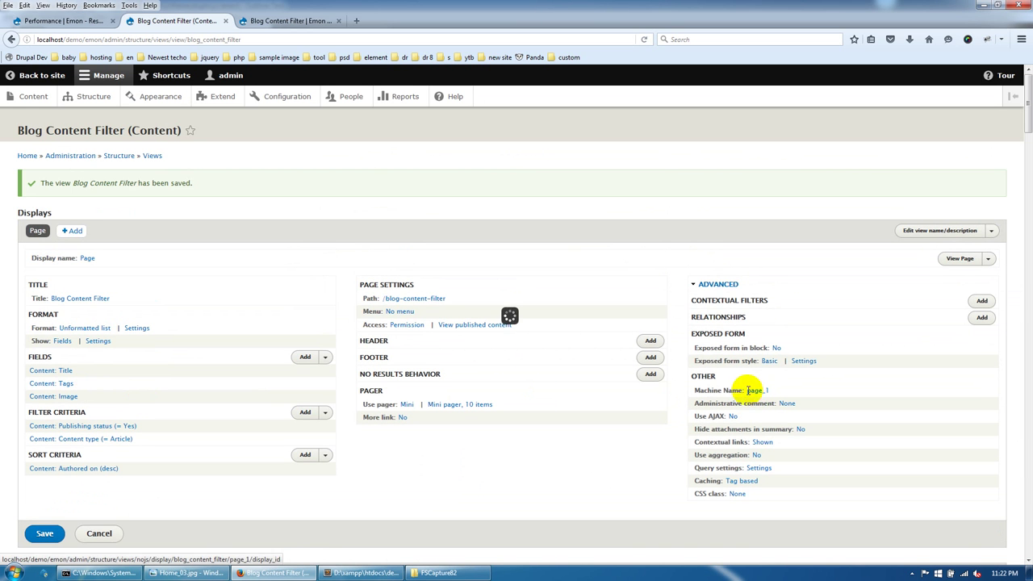
type("blog_cont")
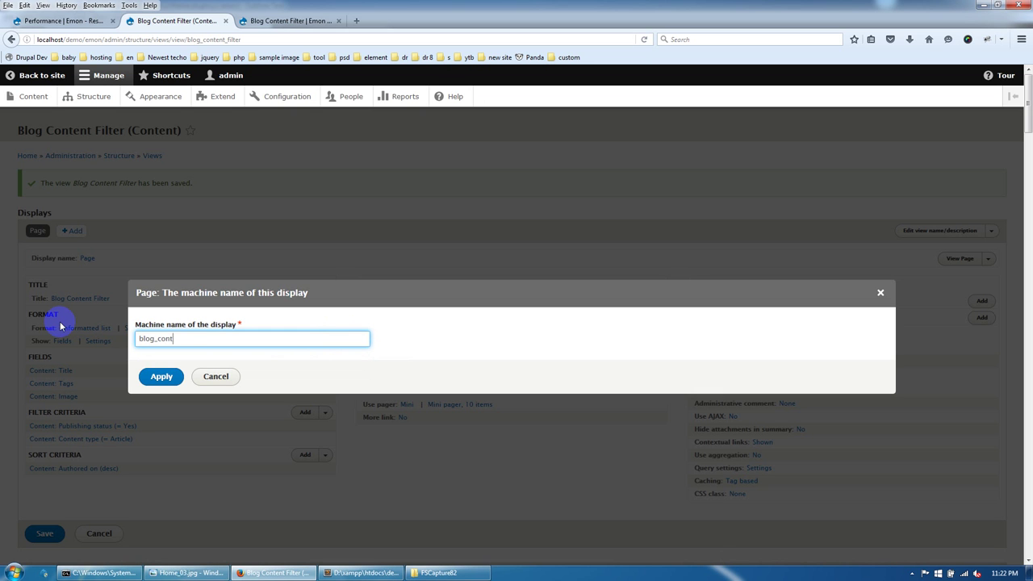
type("ent_v1")
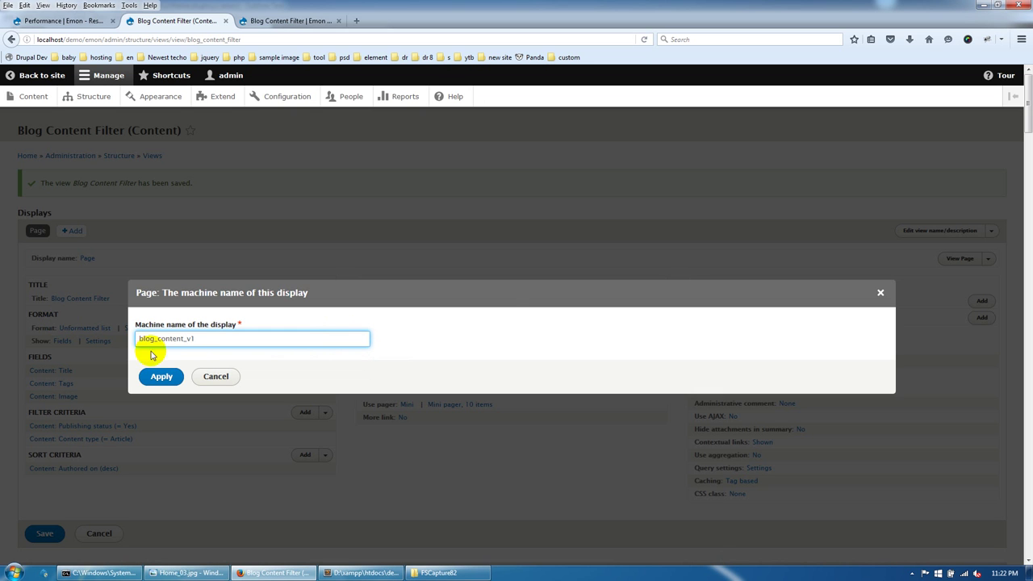
left_click(155, 377)
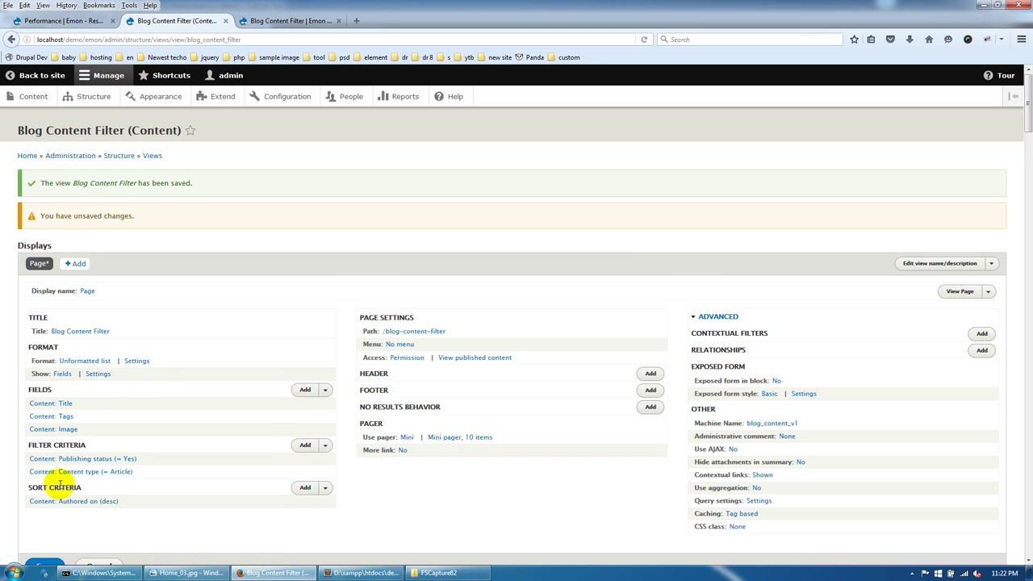
scroll(59, 484, "down", 4)
left_click(42, 380)
scroll(248, 218, "up", 2)
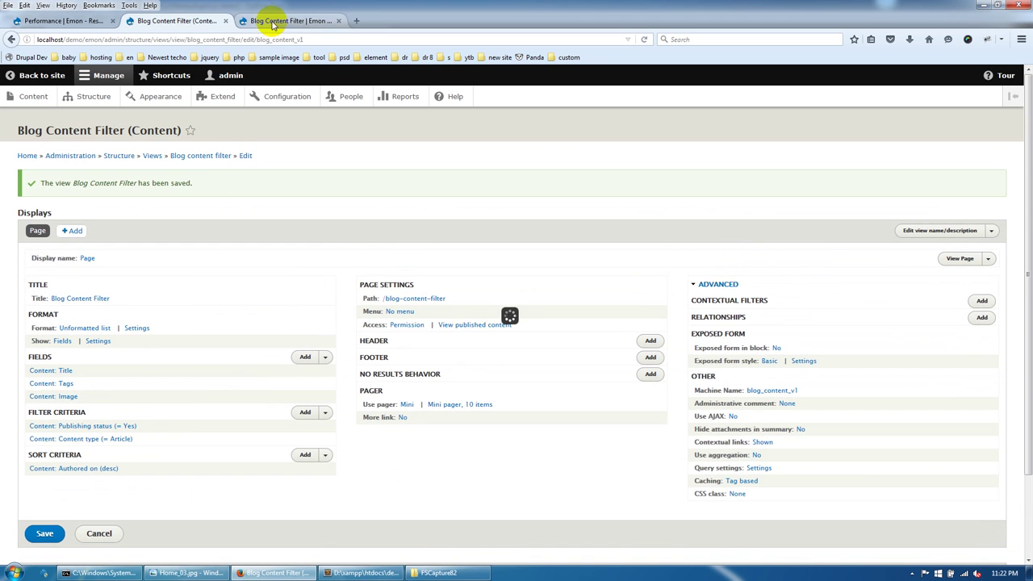
Reload the published Blog Content Filter page and examine the article images in the listing
left_click(271, 18)
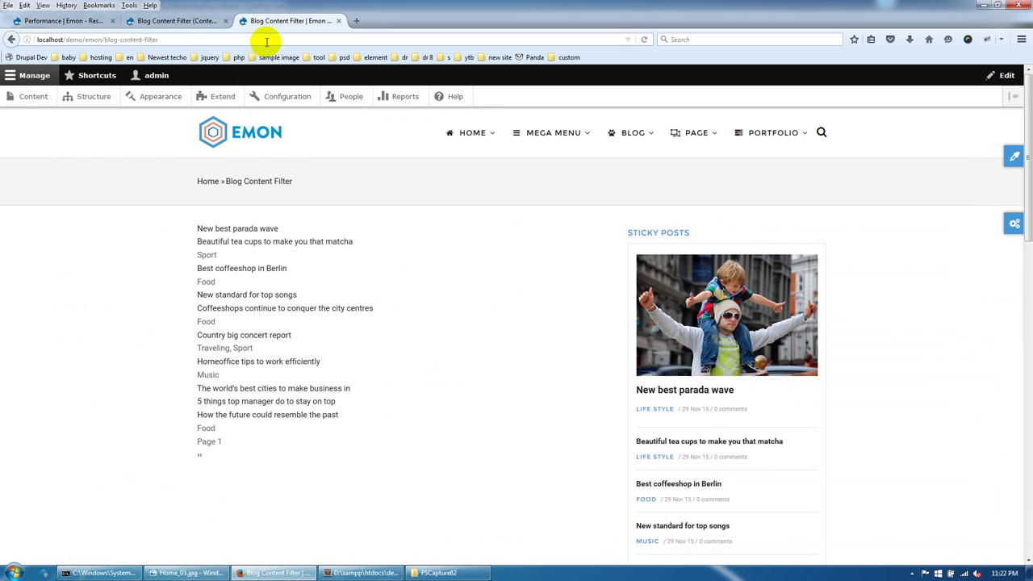
left_click(266, 40)
key("Return")
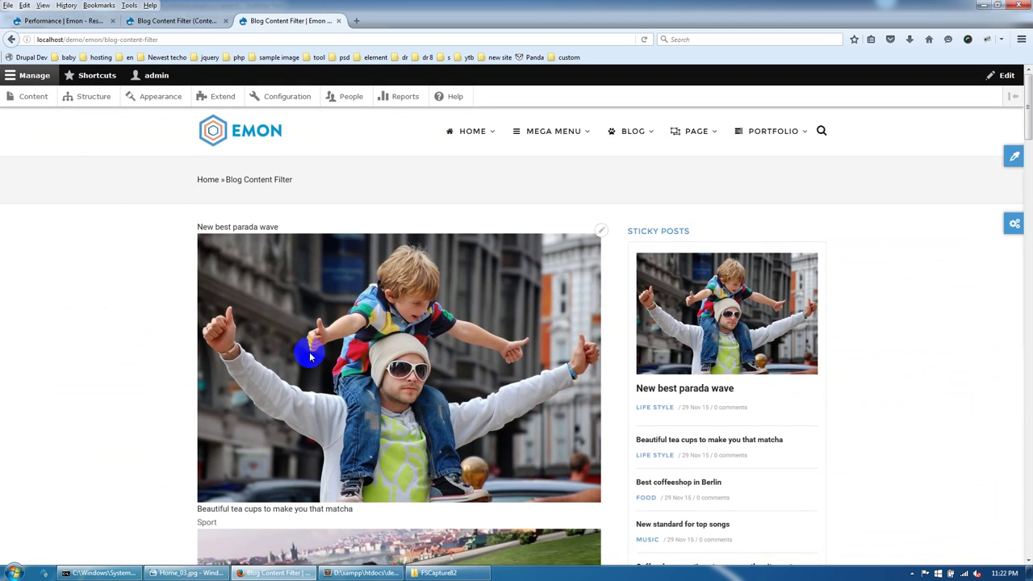
scroll(312, 353, "down", 4)
scroll(273, 203, "up", 2)
scroll(272, 204, "up", 1)
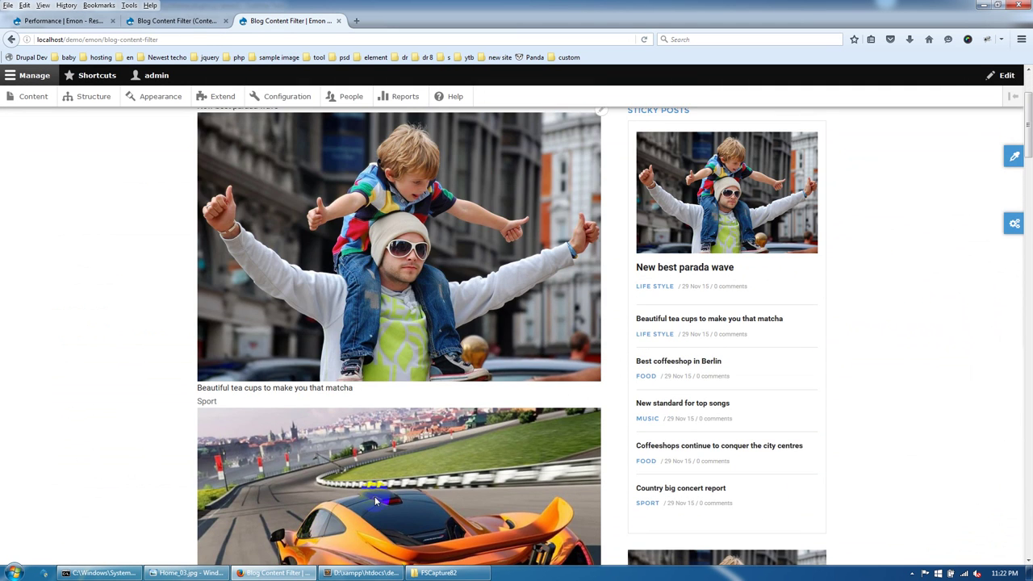
scroll(375, 502, "down", 3)
scroll(339, 403, "up", 6)
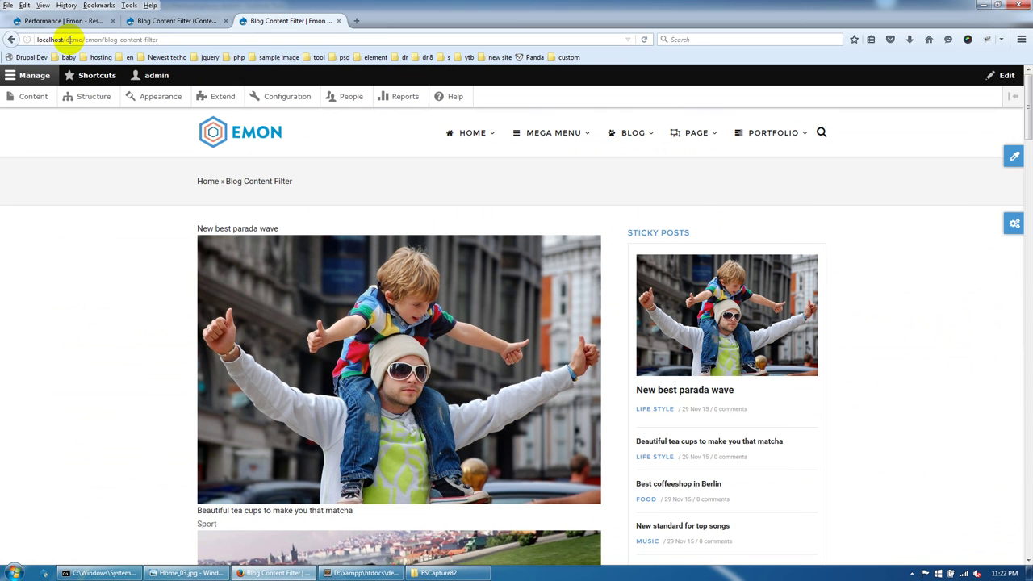
Copy the page's path blog-content-filter and open the configurations of the Sticky Posts block and the sidebar block below it in new tabs
left_click_drag(105, 41, 184, 37)
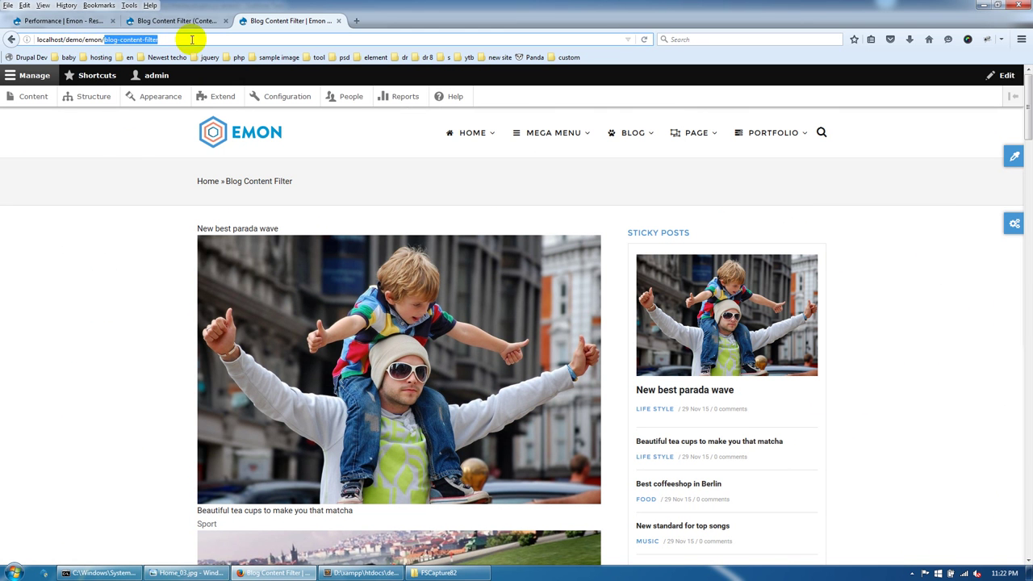
left_click(104, 161)
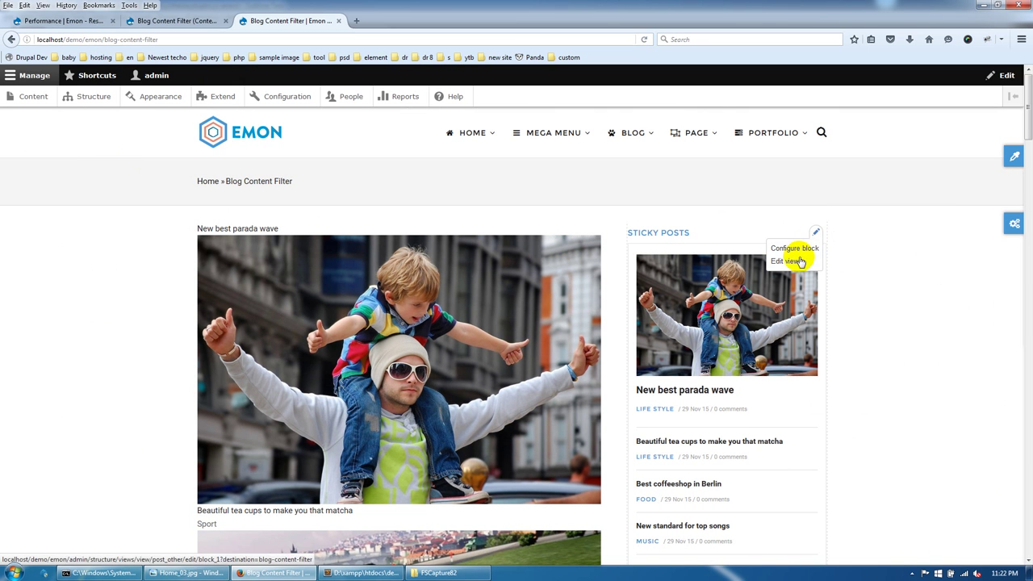
middle_click(799, 249)
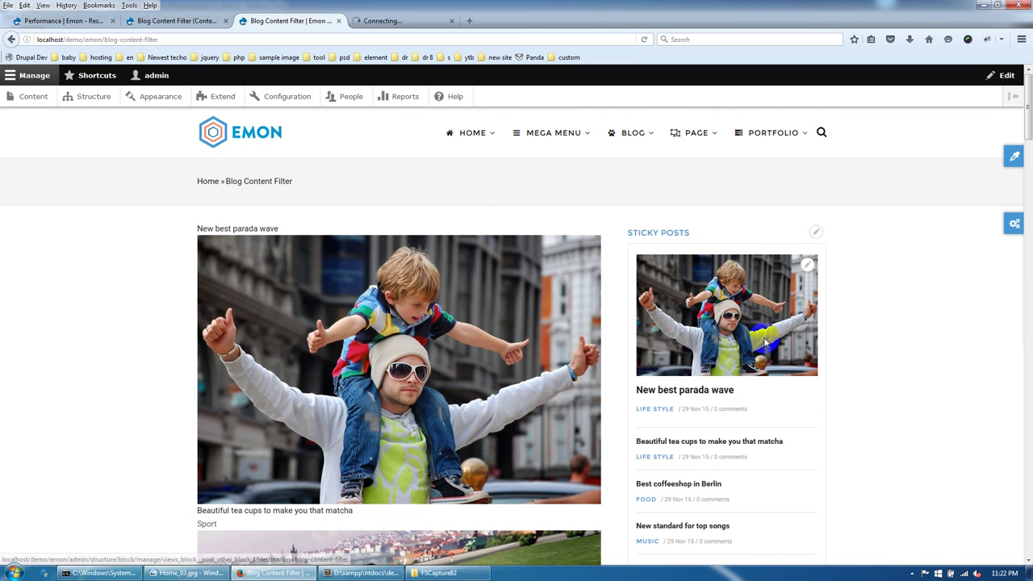
scroll(807, 369, "down", 3)
left_click(816, 440)
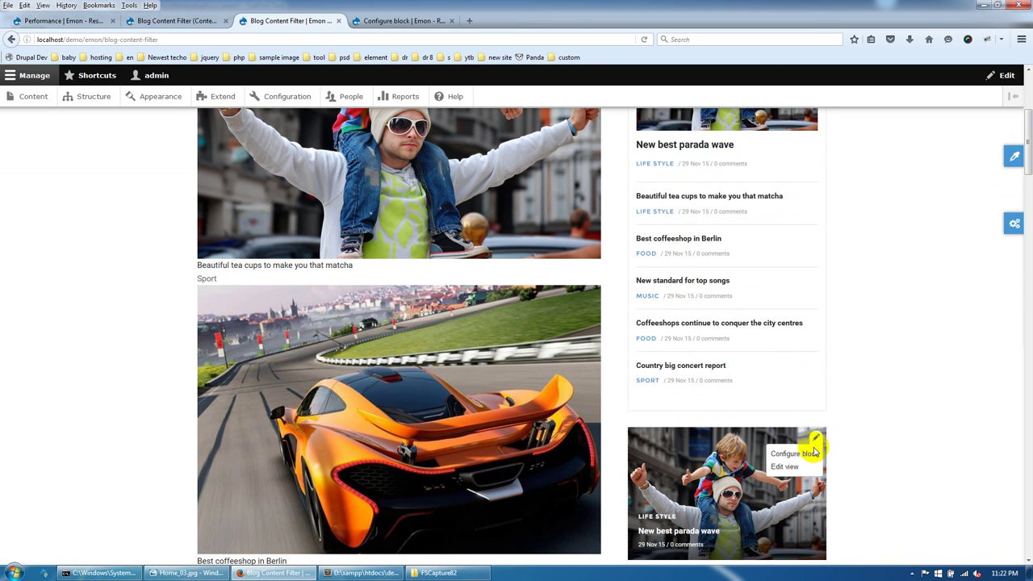
middle_click(807, 453)
Add /blog-content-filter to the pages on which the Sticky posts block is hidden and save the block
left_click(401, 21)
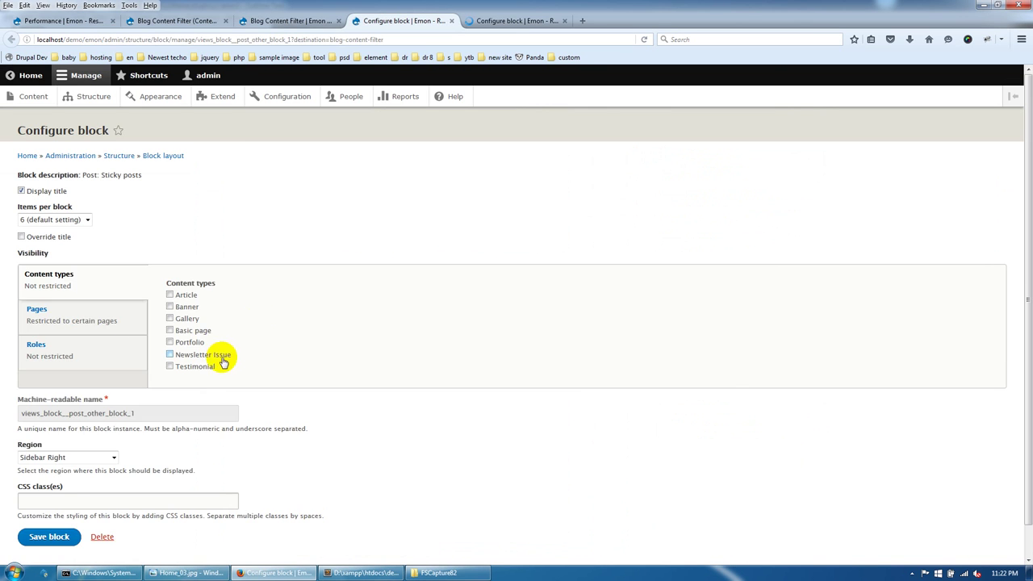
left_click(46, 323)
scroll(236, 350, "down", 5)
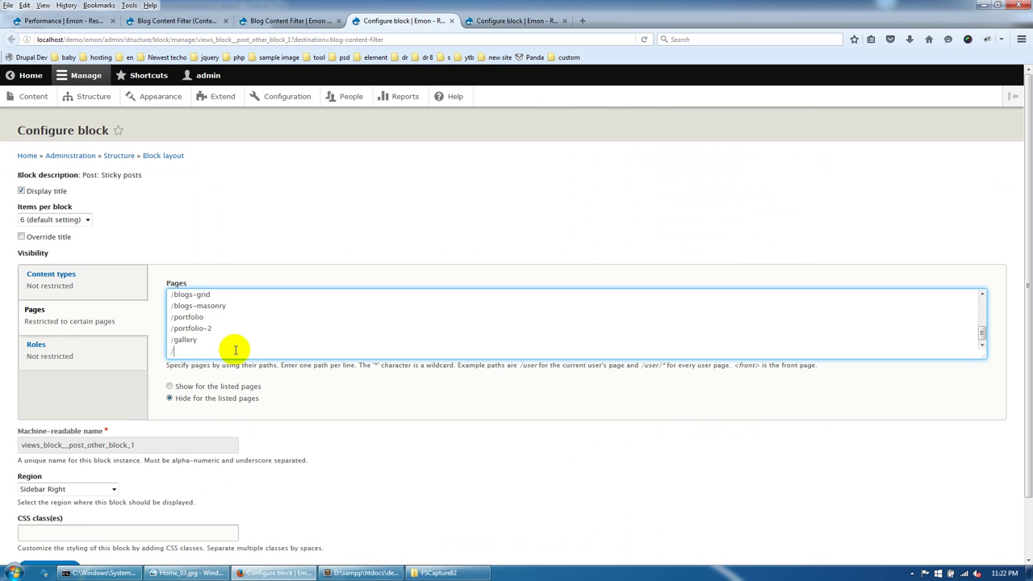
scroll(46, 454, "down", 1)
left_click(42, 560)
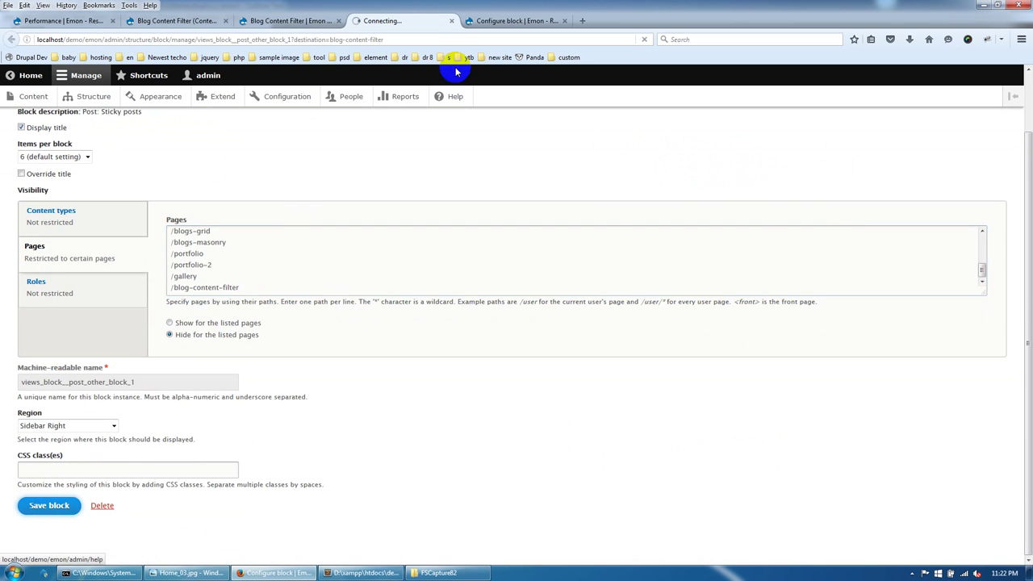
Add the /blog-content-filter path to the Random style hero block's list of hidden pages and save the block
left_click(494, 22)
left_click(46, 319)
scroll(237, 349, "down", 5)
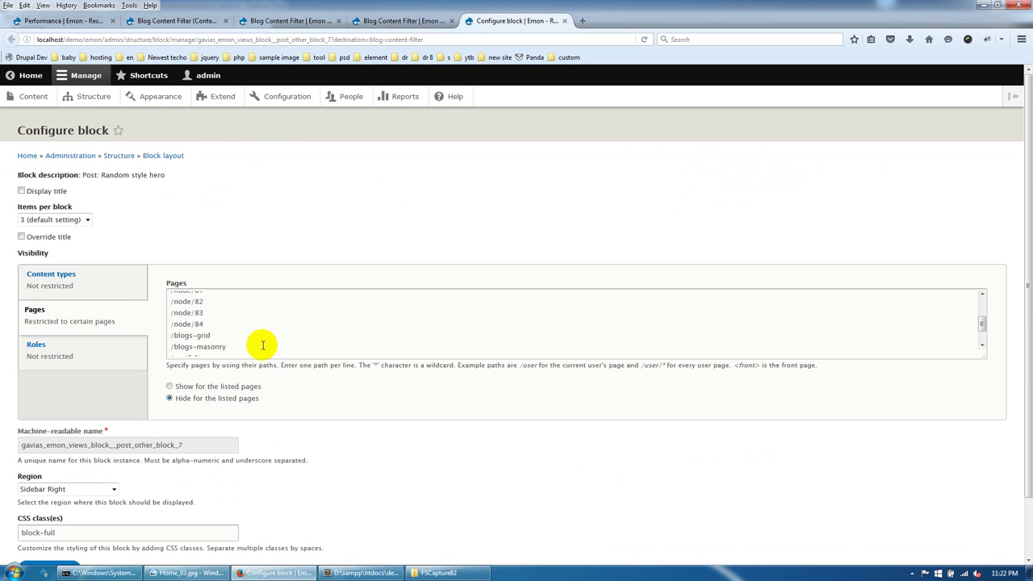
scroll(238, 350, "down", 3)
left_click(234, 292)
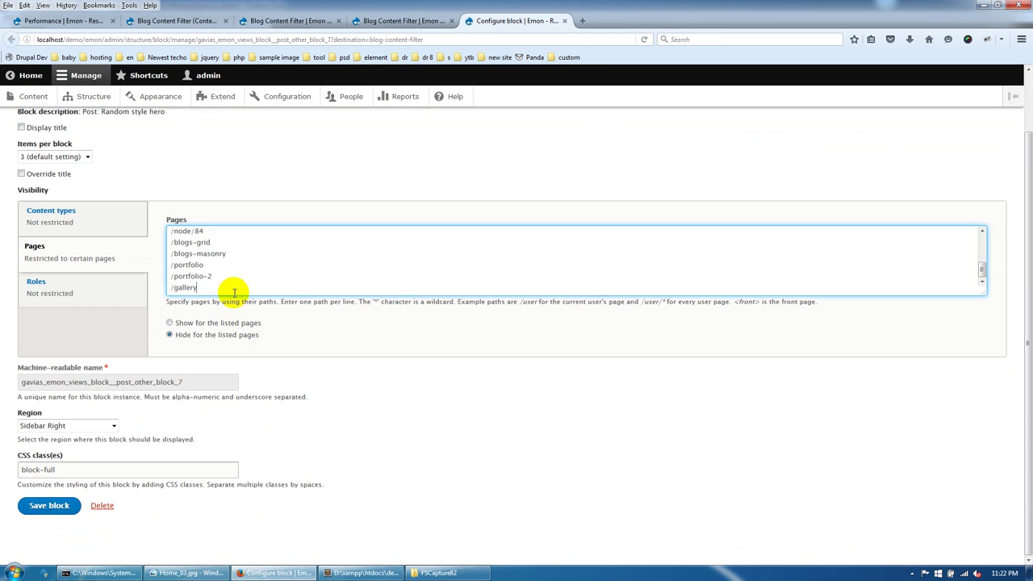
left_click(45, 509)
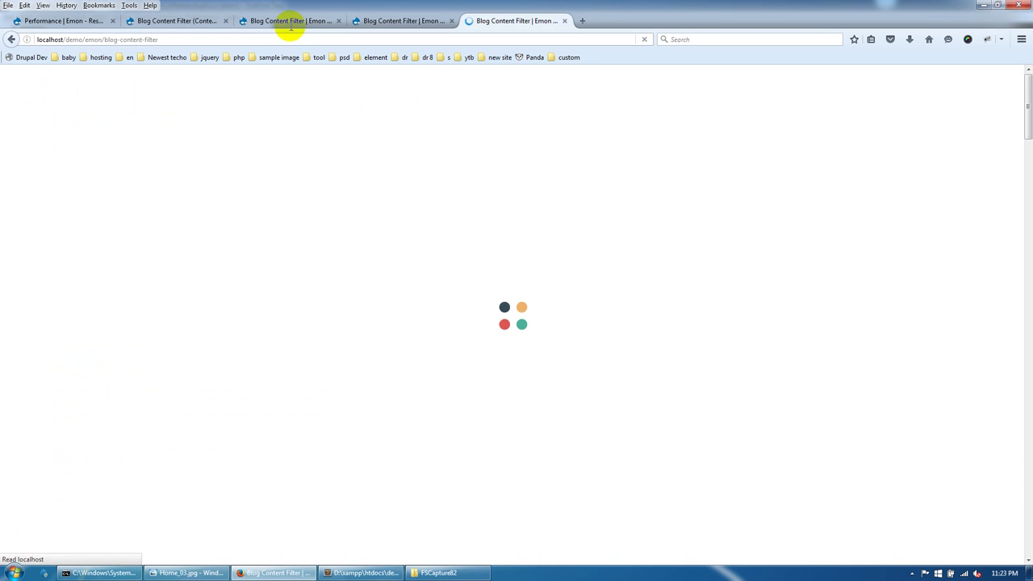
Reload the Blog Content Filter page, close the two extra browser tabs and check the layout without sidebar blocks
left_click(290, 22)
left_click(282, 38)
key("Return")
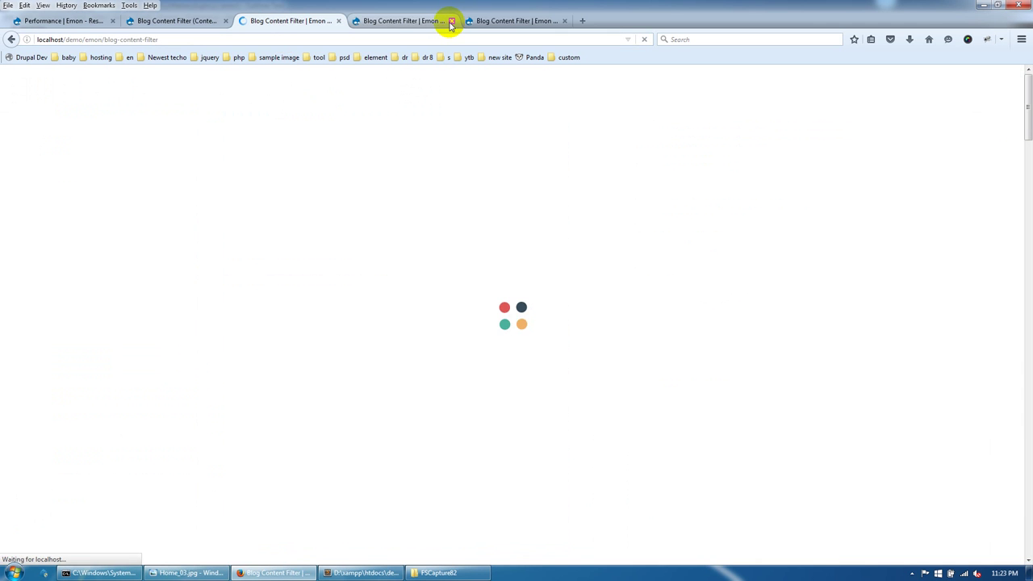
left_click(451, 21)
left_click(451, 21)
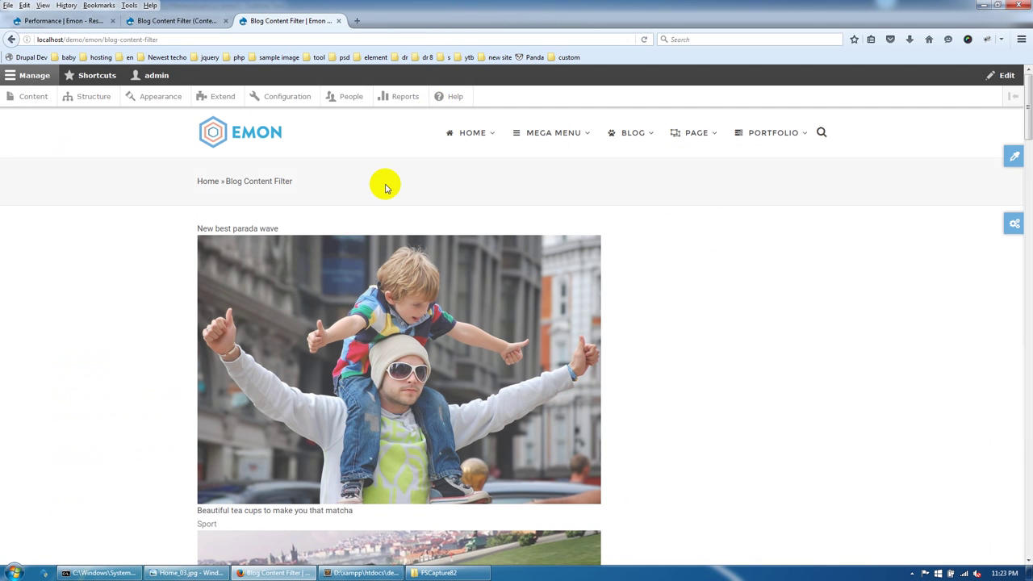
scroll(219, 312, "down", 5)
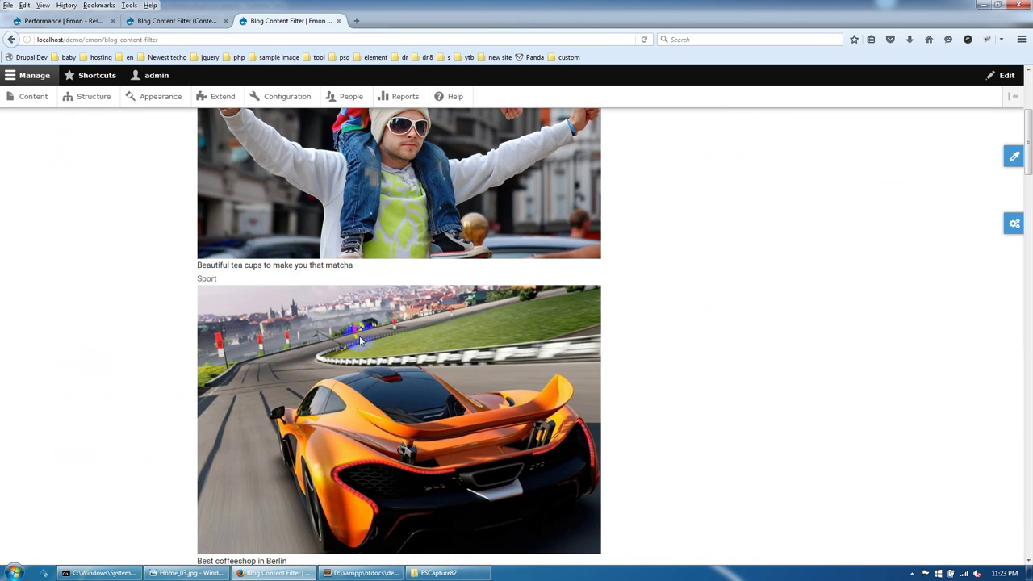
scroll(218, 312, "up", 5)
Switch to Sublime Text and create a folder named blog_filter inside the gavias_emon theme's templates/views folder
left_click(177, 21)
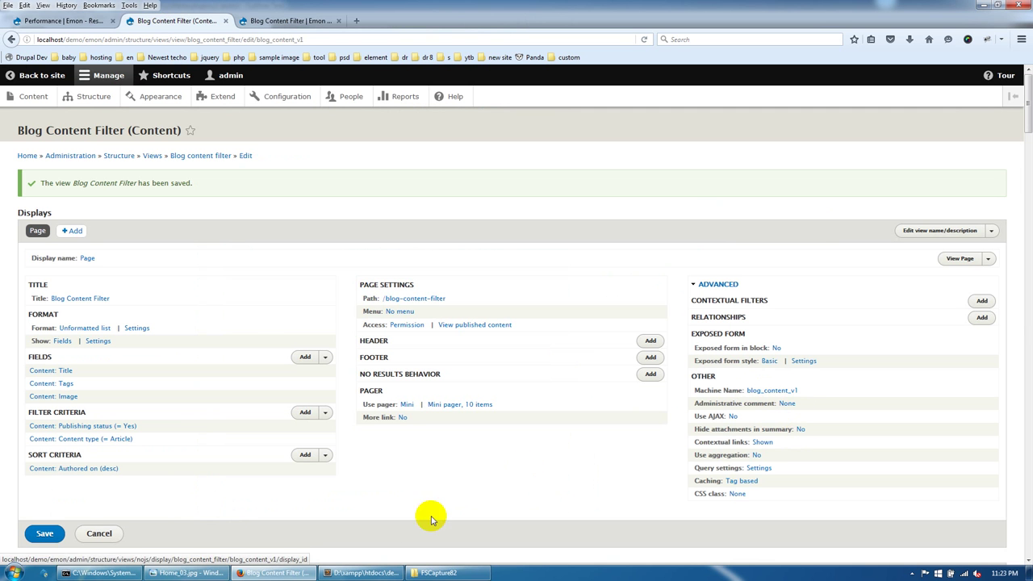
left_click(358, 573)
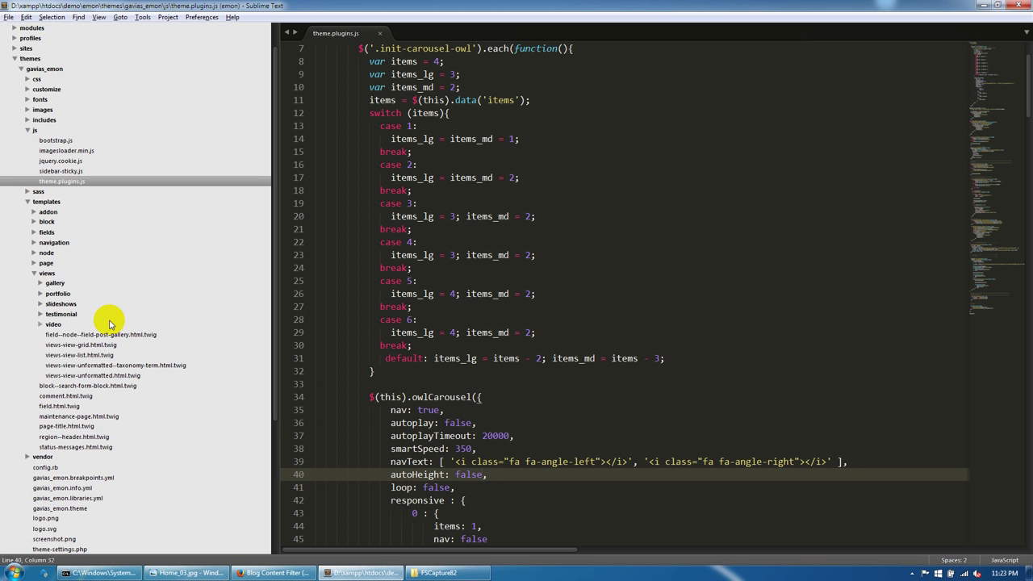
left_click(31, 130)
scroll(58, 255, "down", 2)
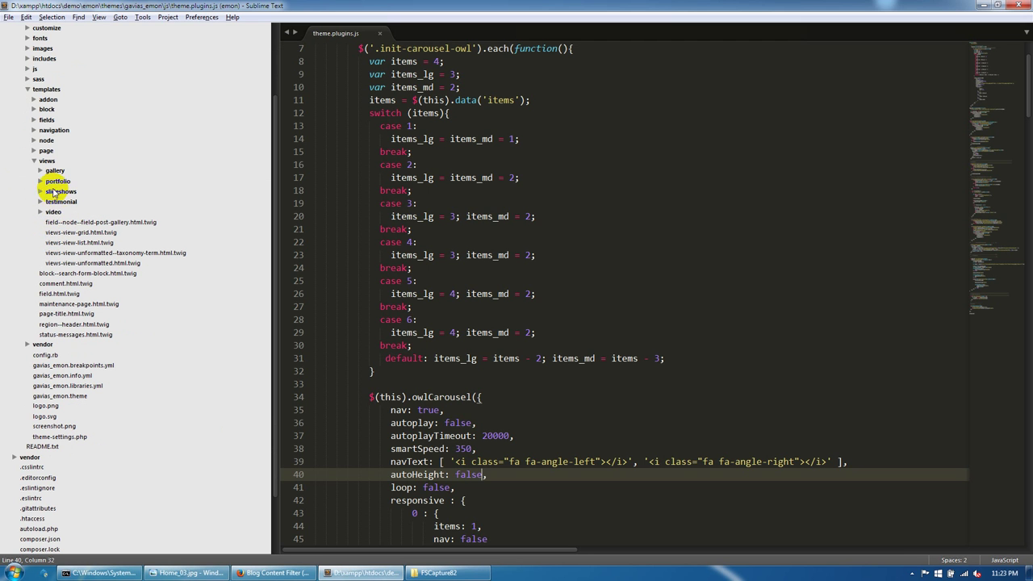
right_click(54, 167)
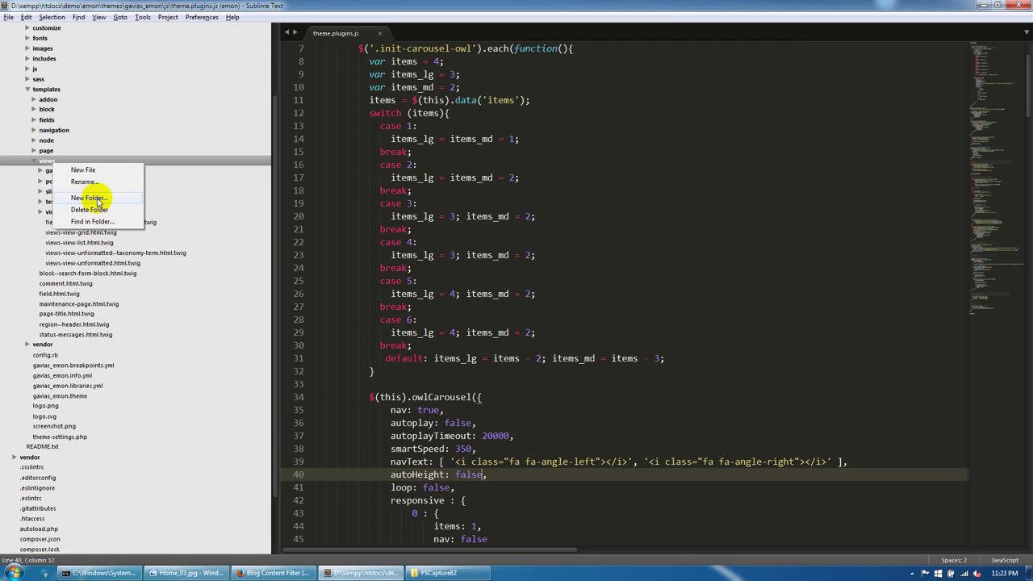
left_click(96, 198)
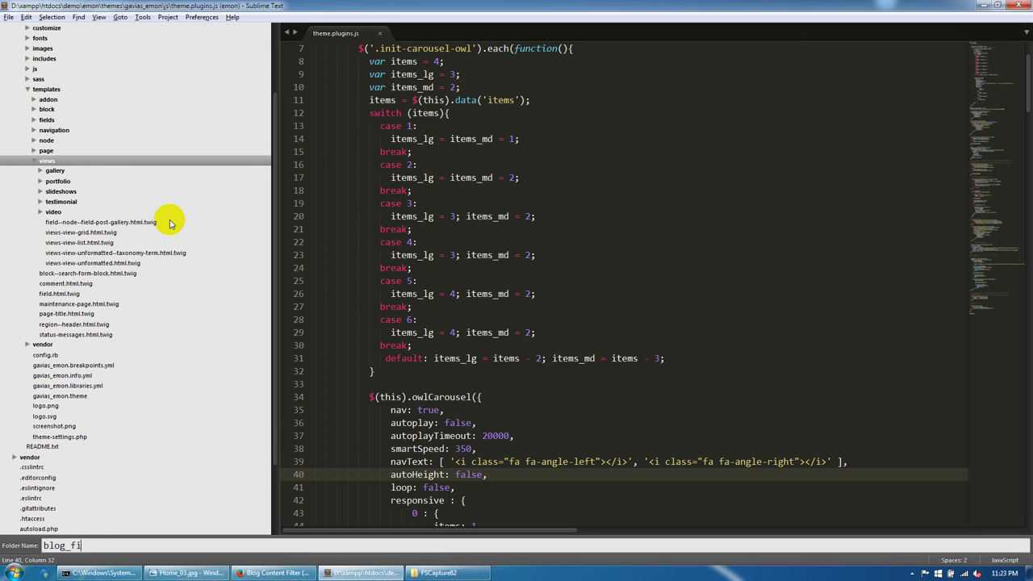
key("Return")
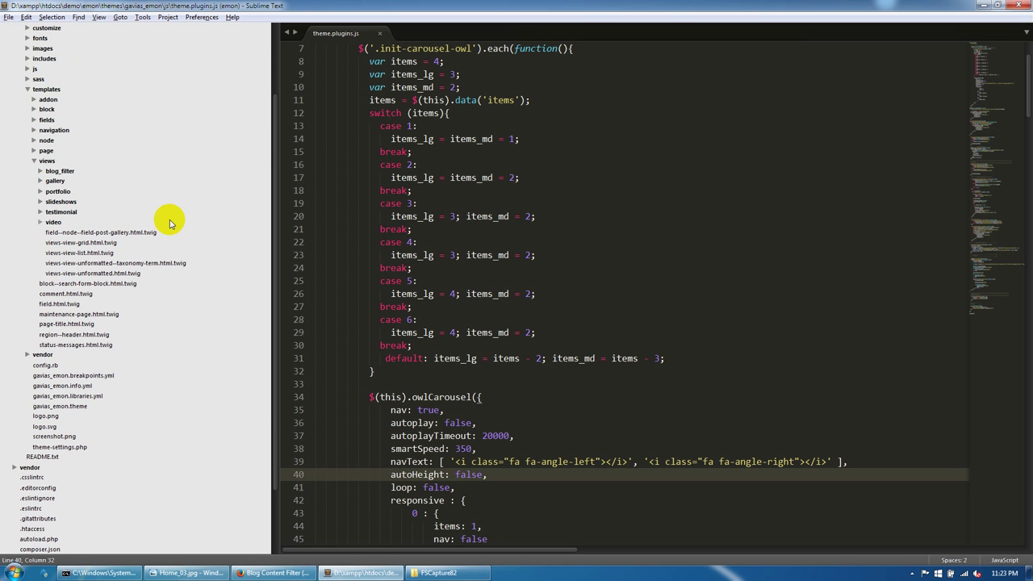
right_click(71, 172)
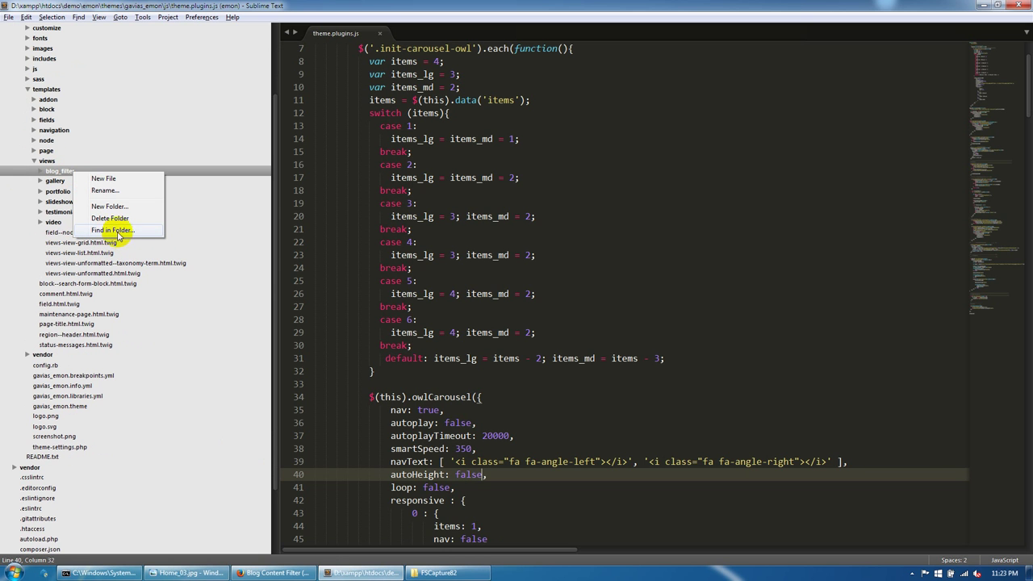
left_click(113, 230)
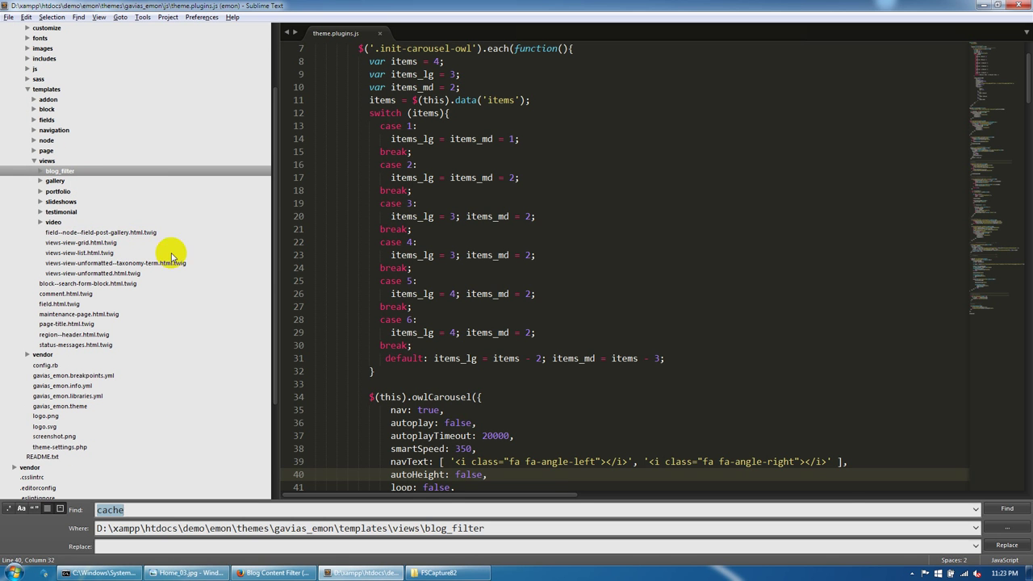
key("Escape")
right_click(73, 173)
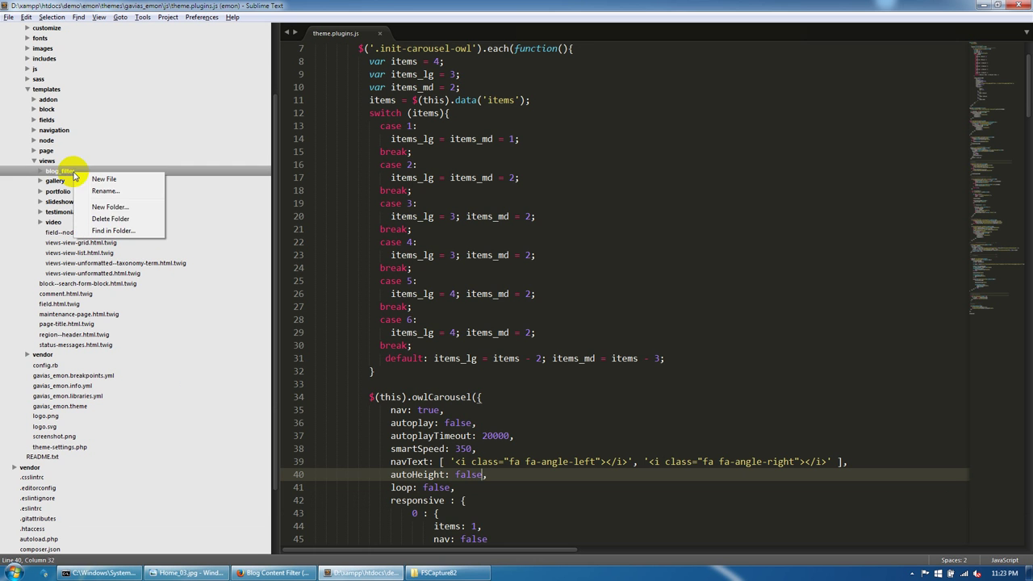
Open the views template folder in Windows Explorer and create a subfolder named page inside blog_filter
left_click(64, 242)
right_click(67, 243)
left_click(105, 275)
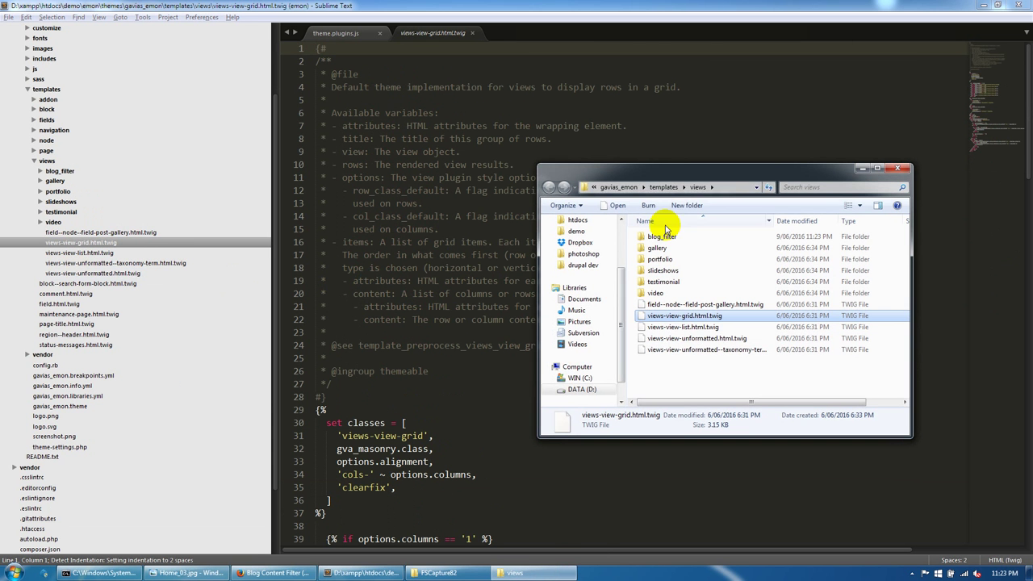
left_click_drag(689, 177, 554, 7)
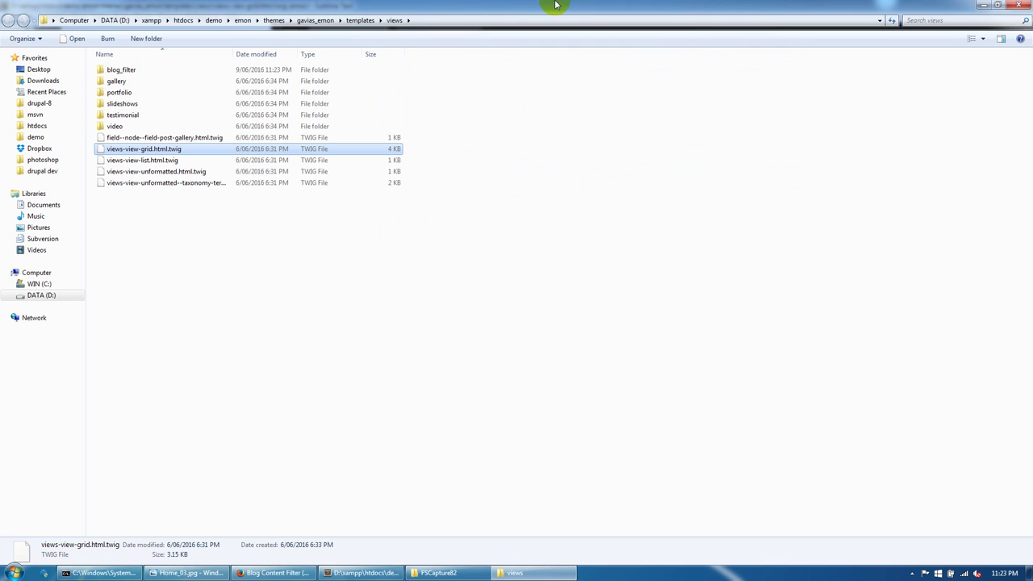
double_click(123, 70)
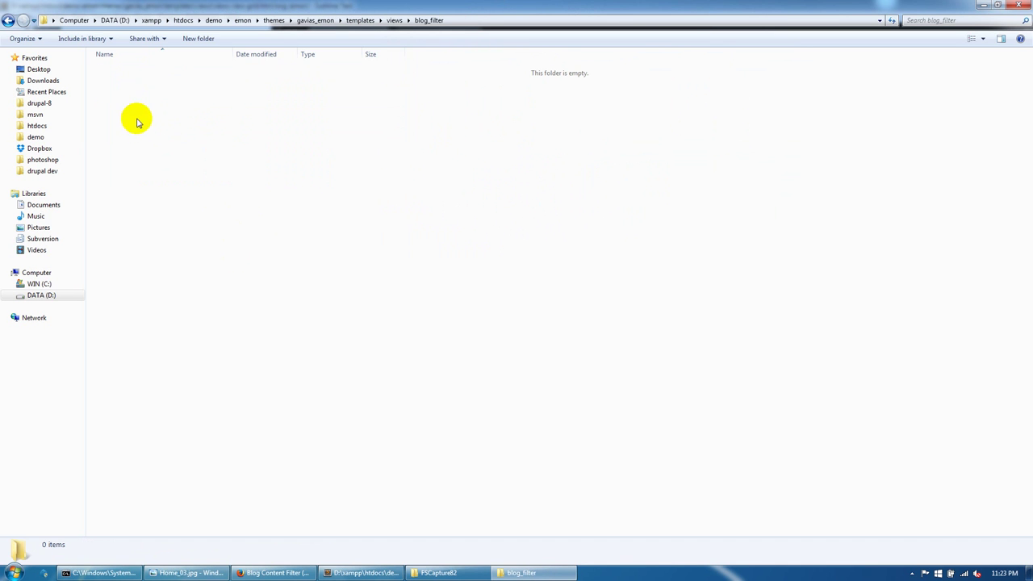
left_click(199, 38)
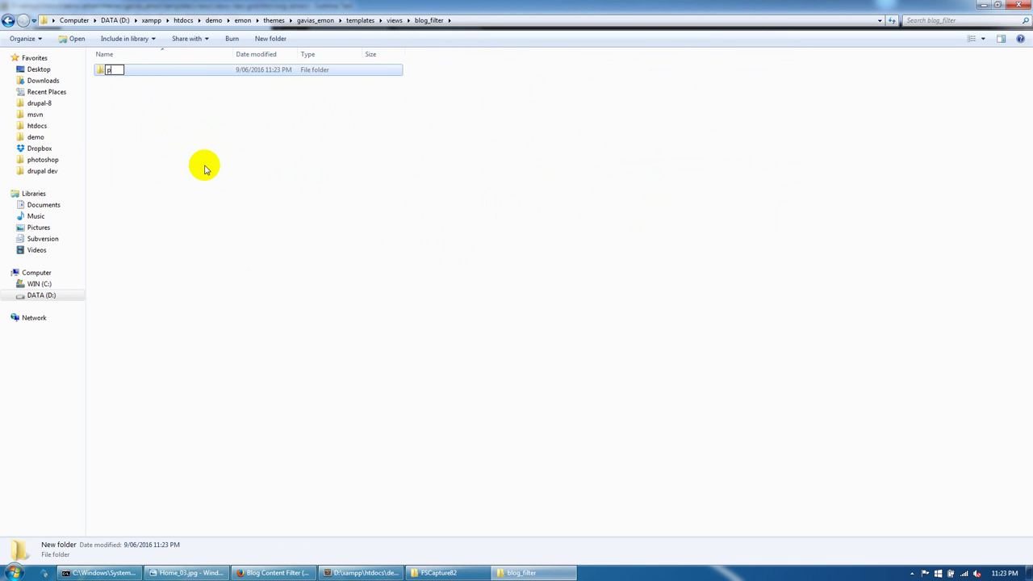
key("Return")
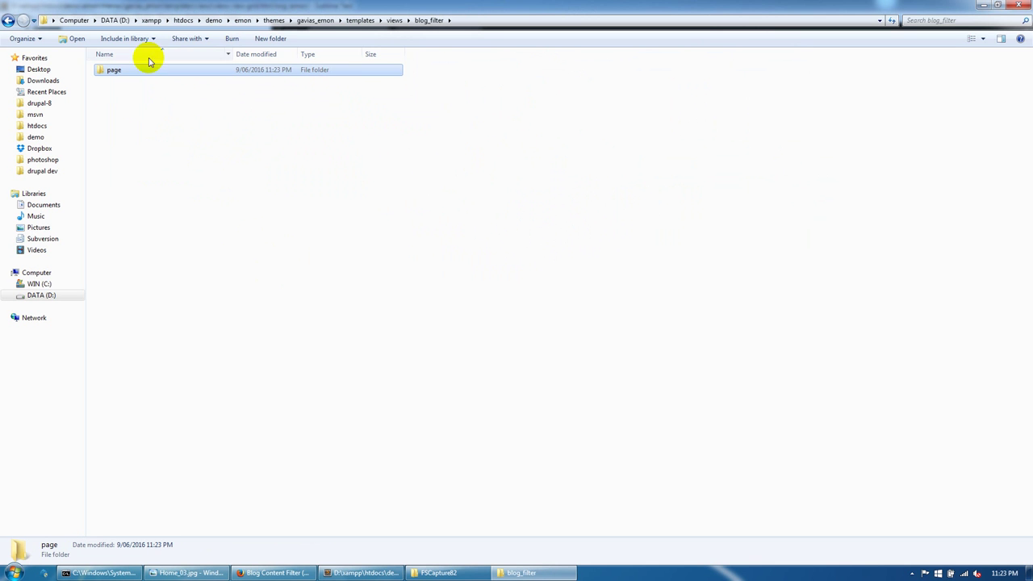
Copy views-view-fields--page_portfolio_v1.html.twig and views-view-unformatted--page_portfolio_v1.html.twig from the portfolio/page folder
left_click(9, 20)
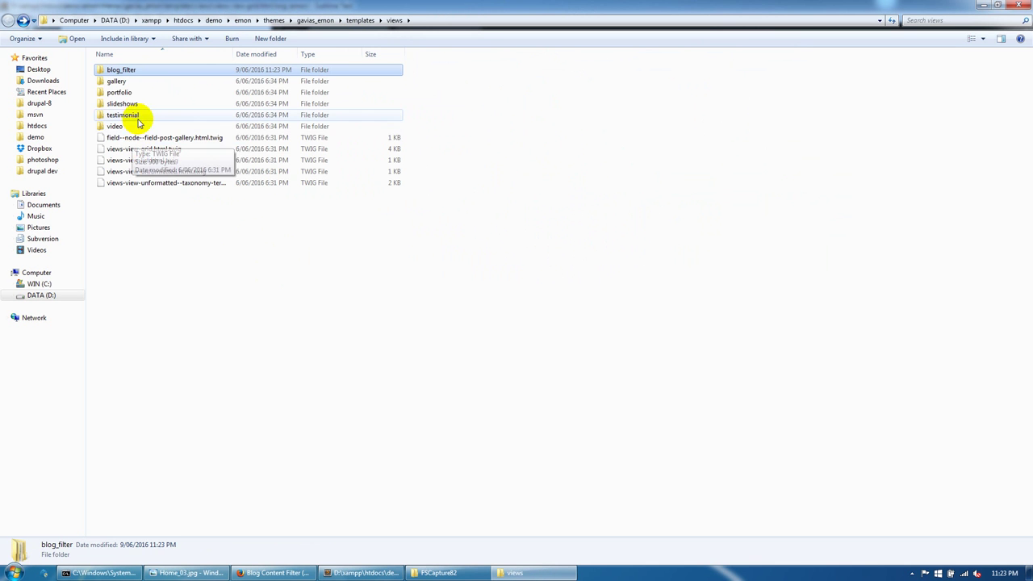
double_click(120, 92)
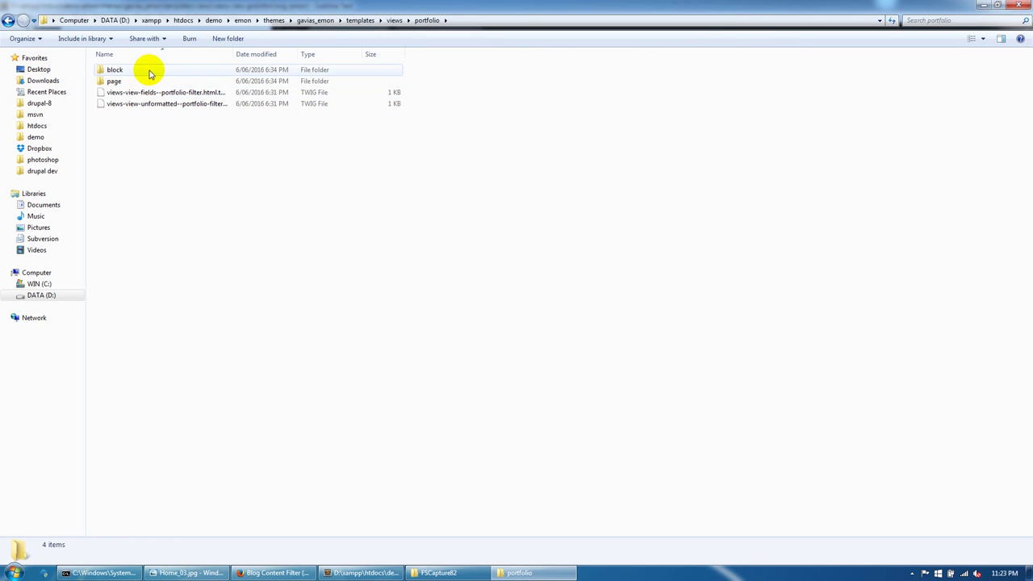
double_click(116, 82)
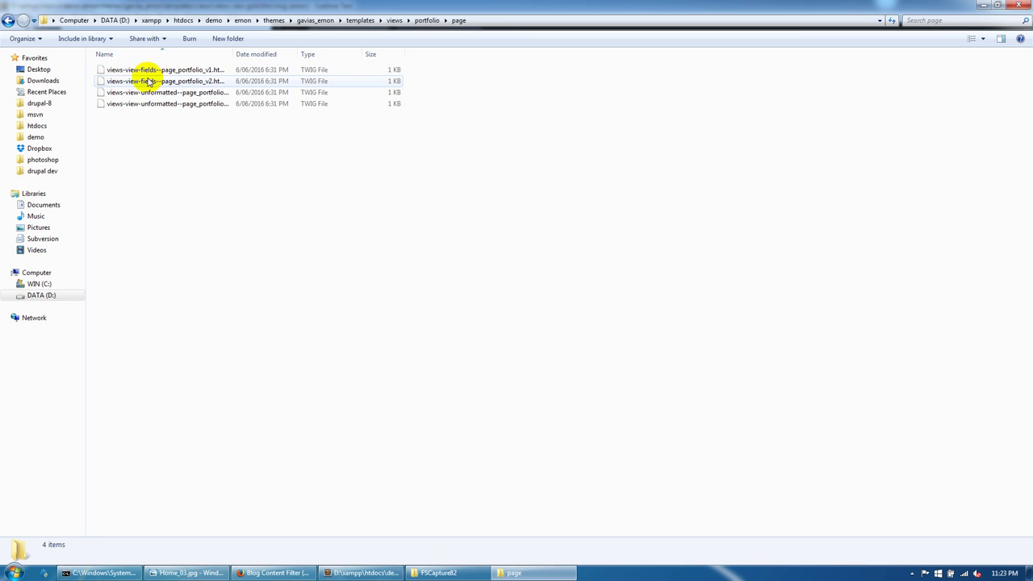
left_click_drag(233, 54, 364, 54)
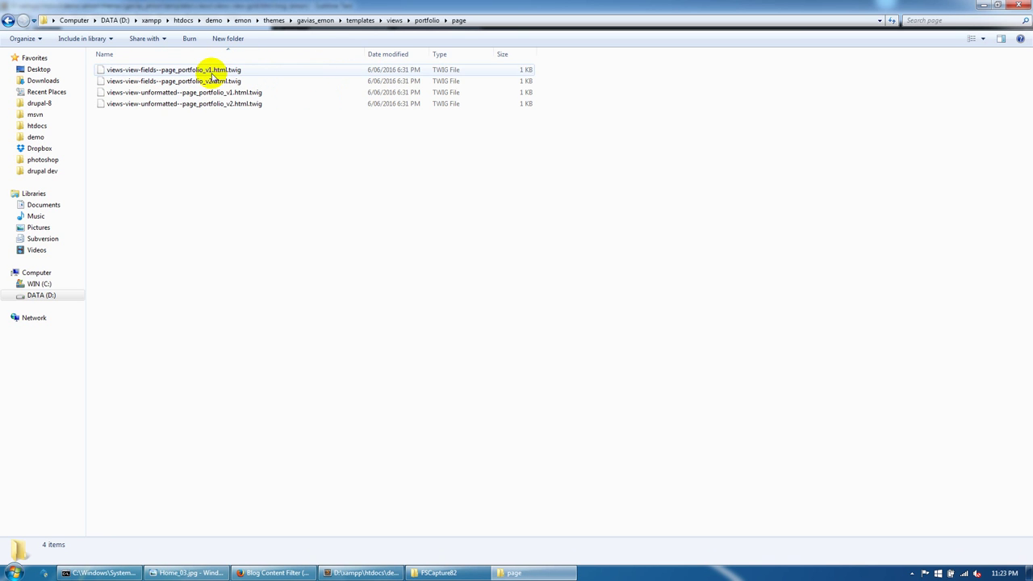
left_click(173, 71)
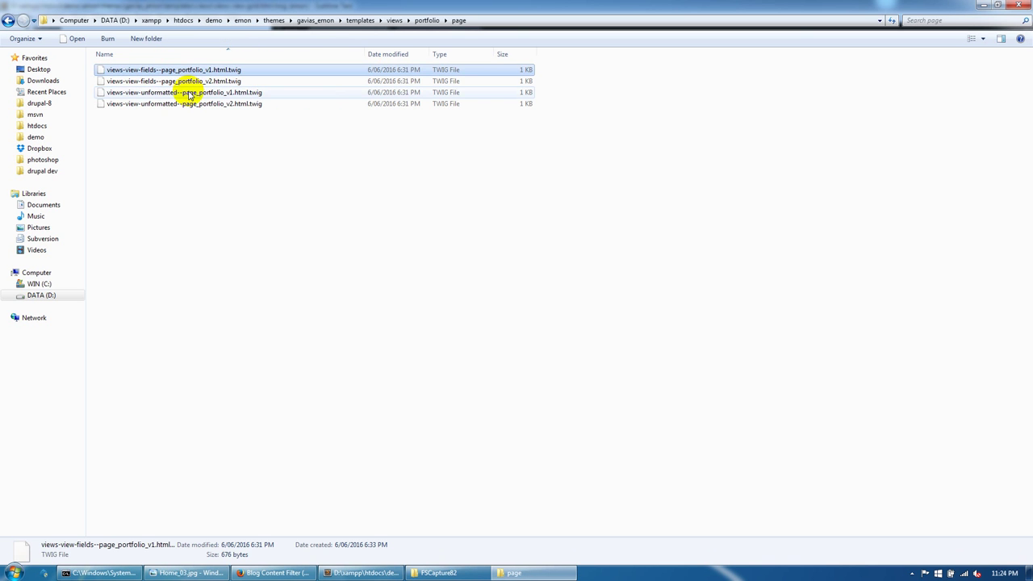
left_click(188, 94, "ctrl")
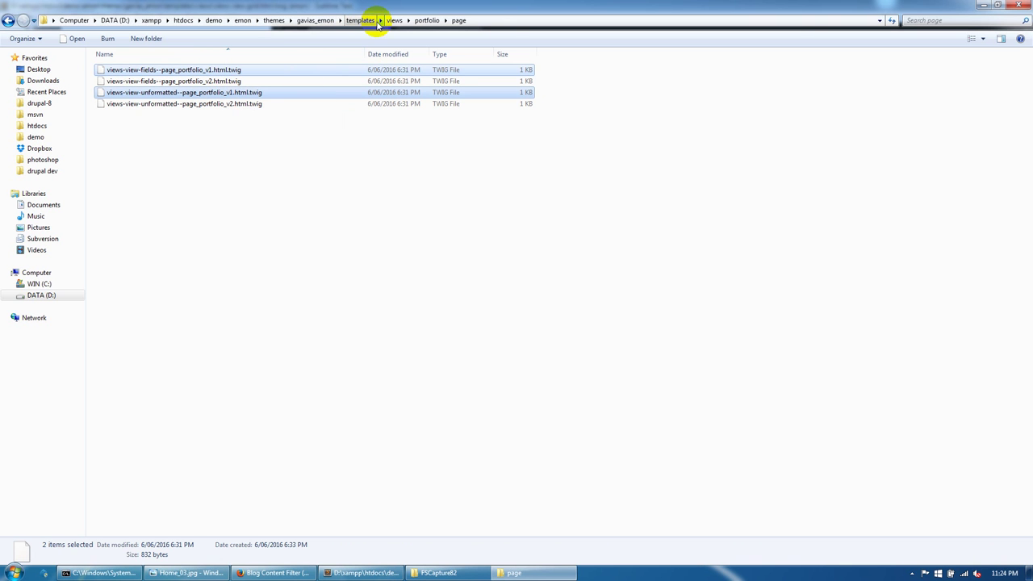
right_click(279, 71)
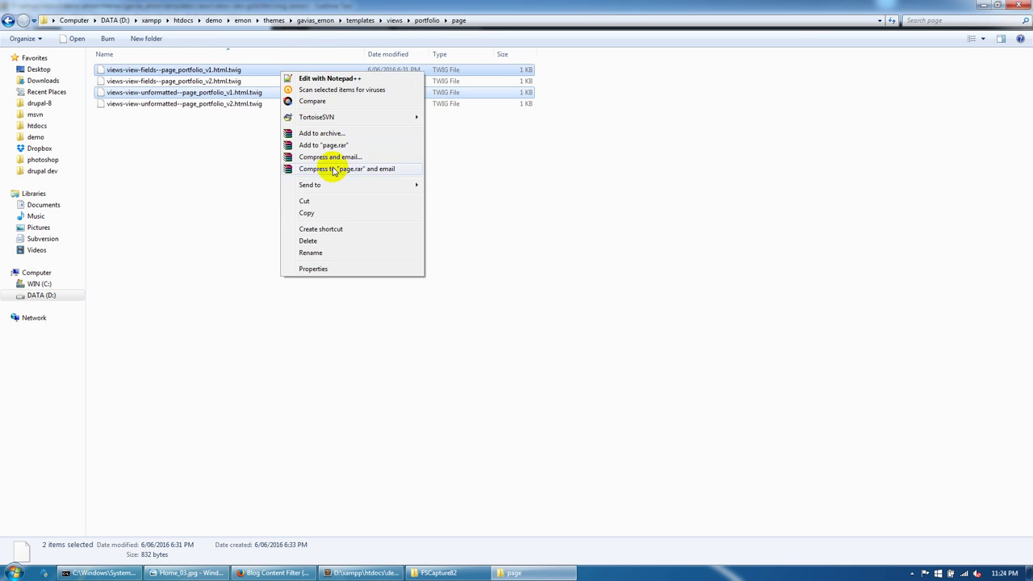
left_click(307, 212)
Paste the two copied portfolio templates into the blog_filter/page folder
left_click(395, 20)
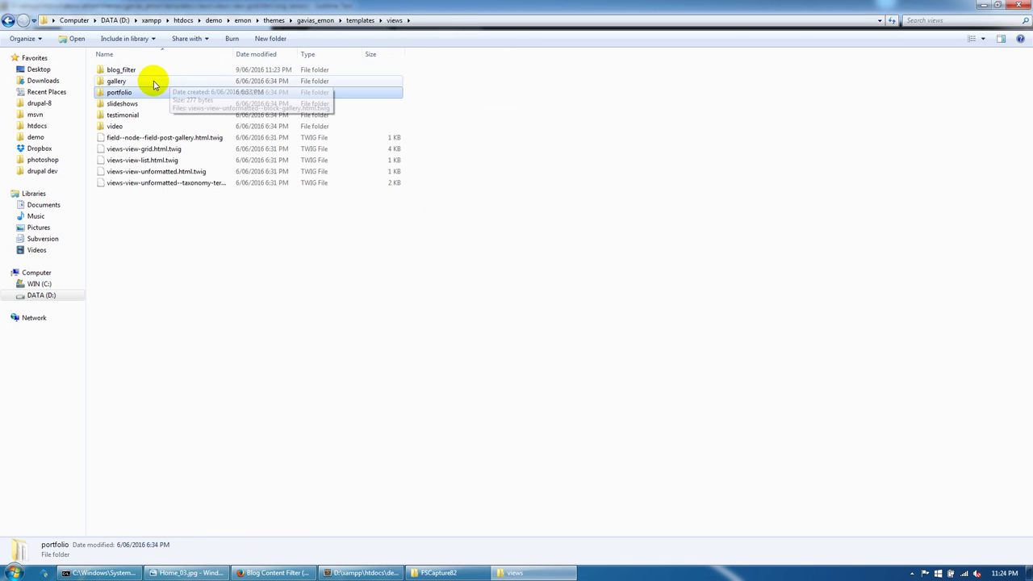
double_click(143, 70)
double_click(138, 70)
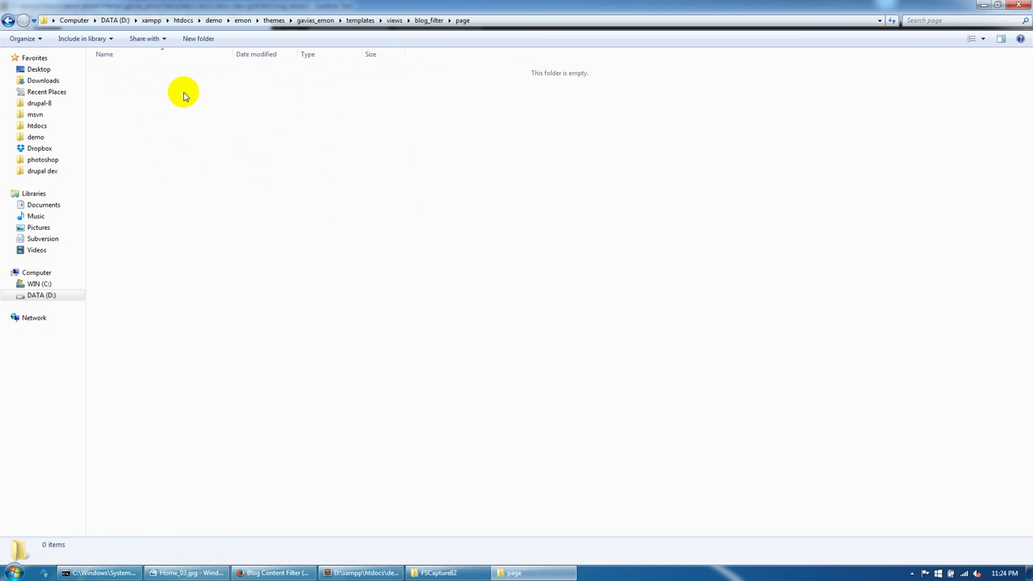
right_click(183, 95)
left_click(228, 170)
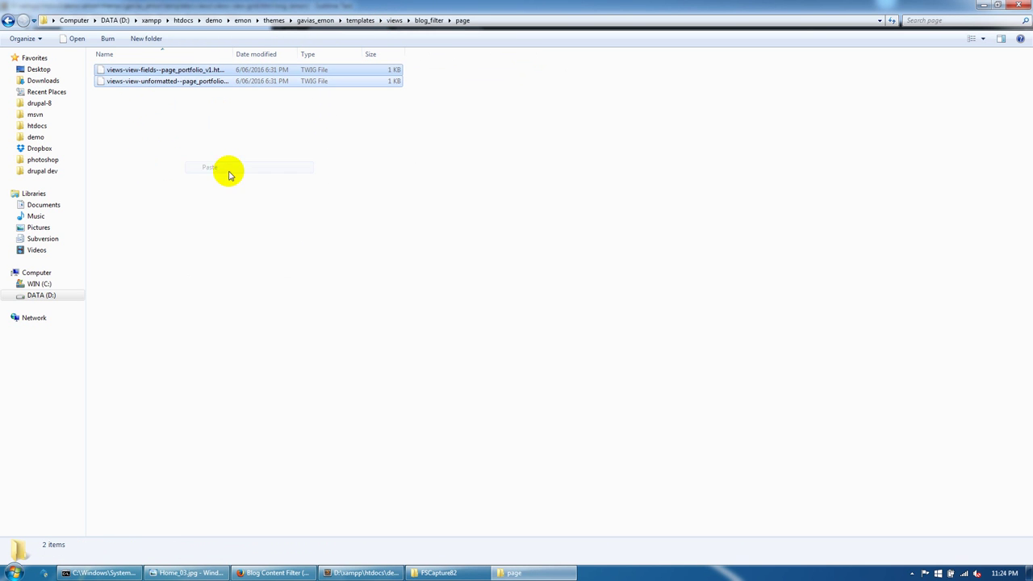
left_click(344, 310)
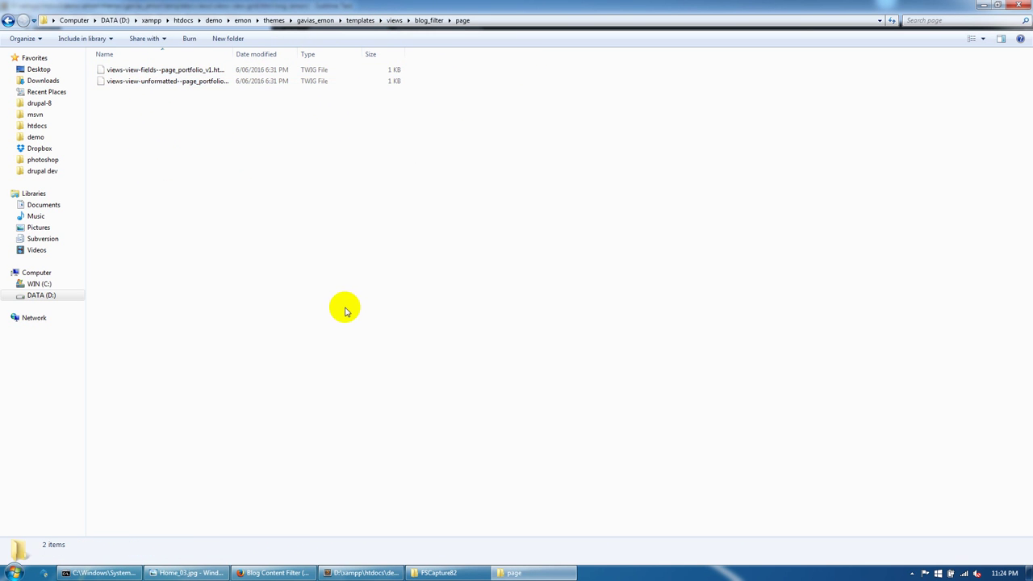
In Sublime Text, open the pasted views-view-fields--page_portfolio_v1.html.twig in blog_filter/page for renaming and select page_portfolio_v1 in its name
left_click(369, 565)
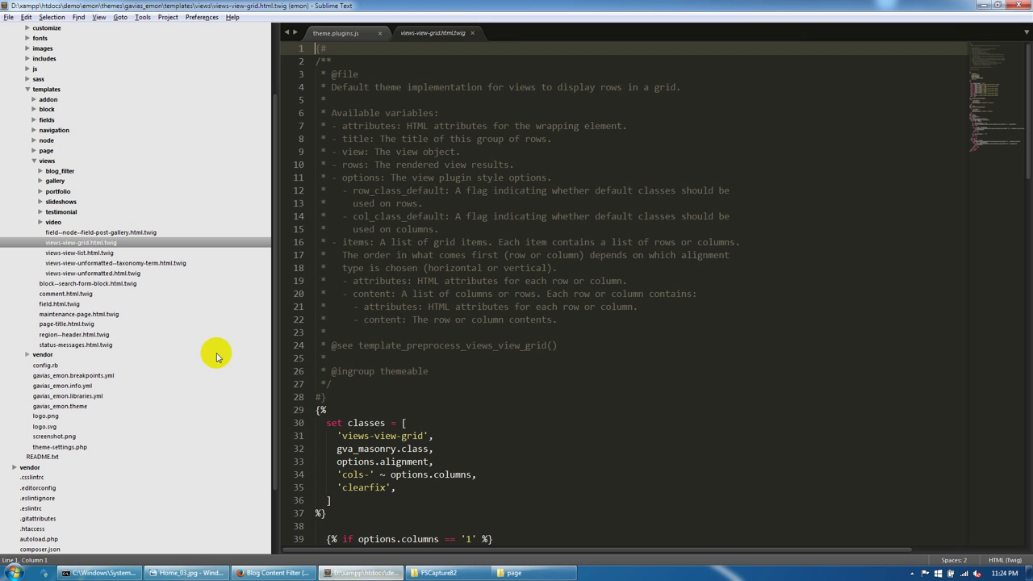
left_click(61, 170)
left_click(60, 182)
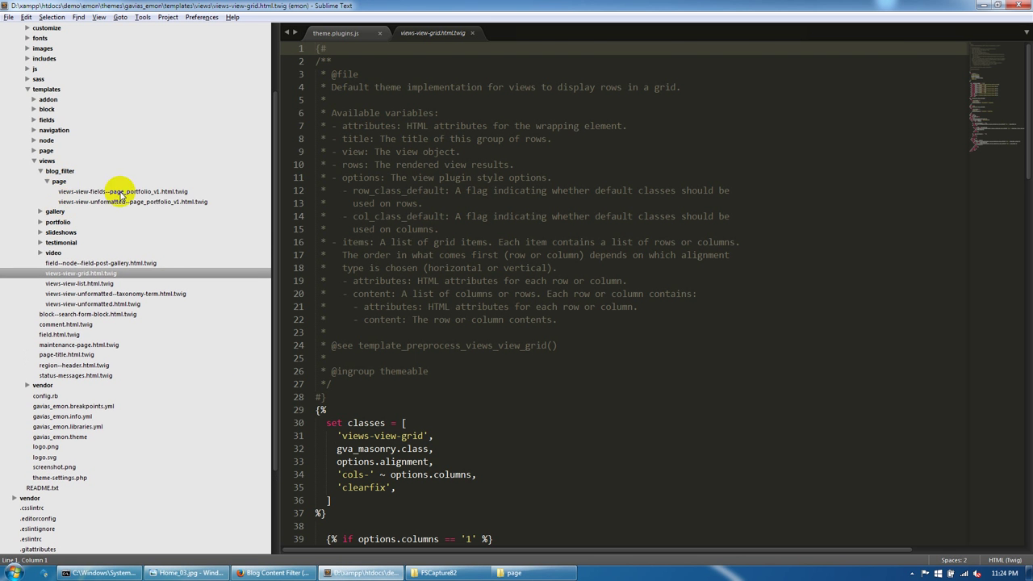
left_click(142, 192)
right_click(151, 193)
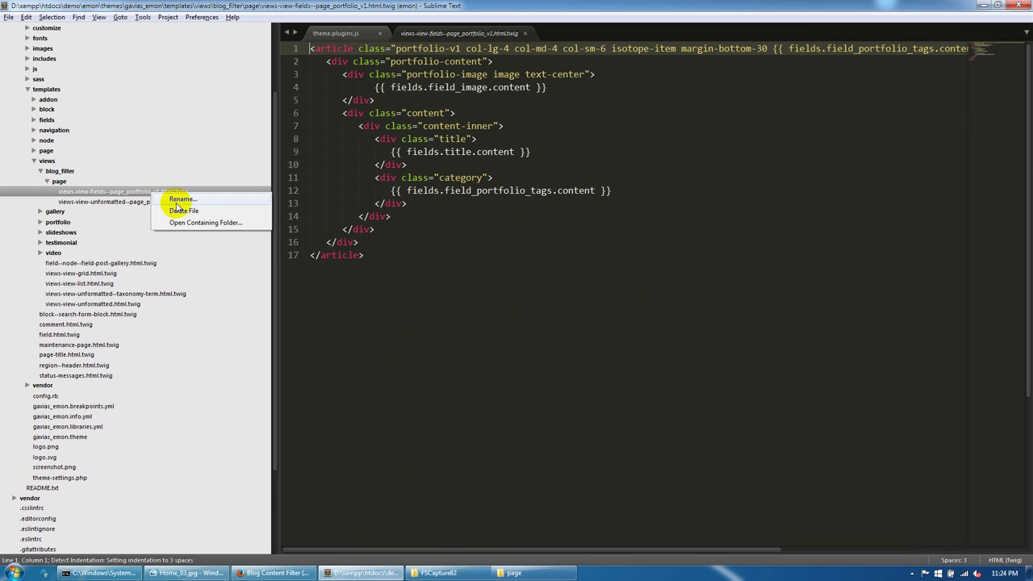
left_click(180, 200)
left_click(187, 545)
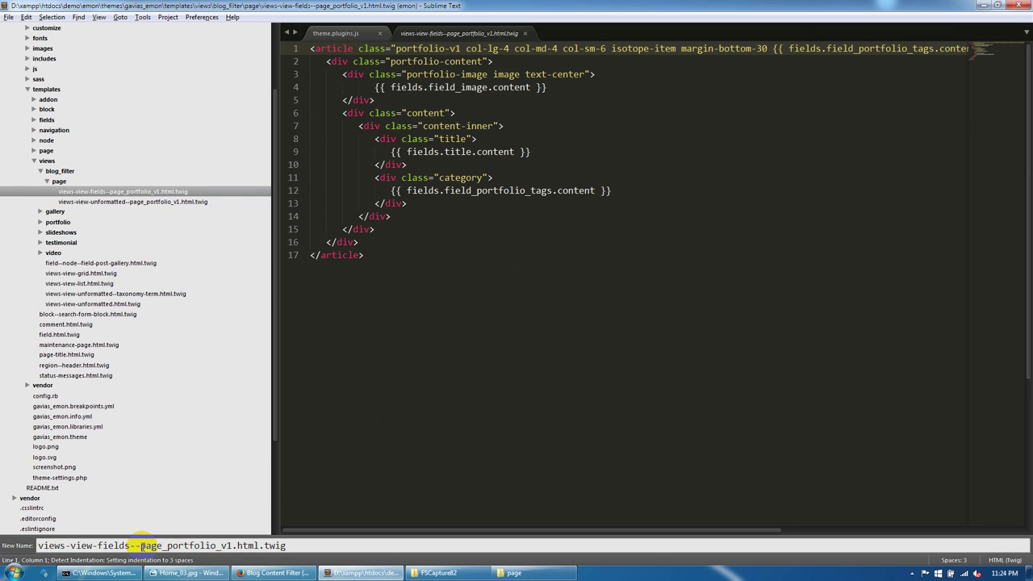
left_click_drag(169, 546, 226, 546)
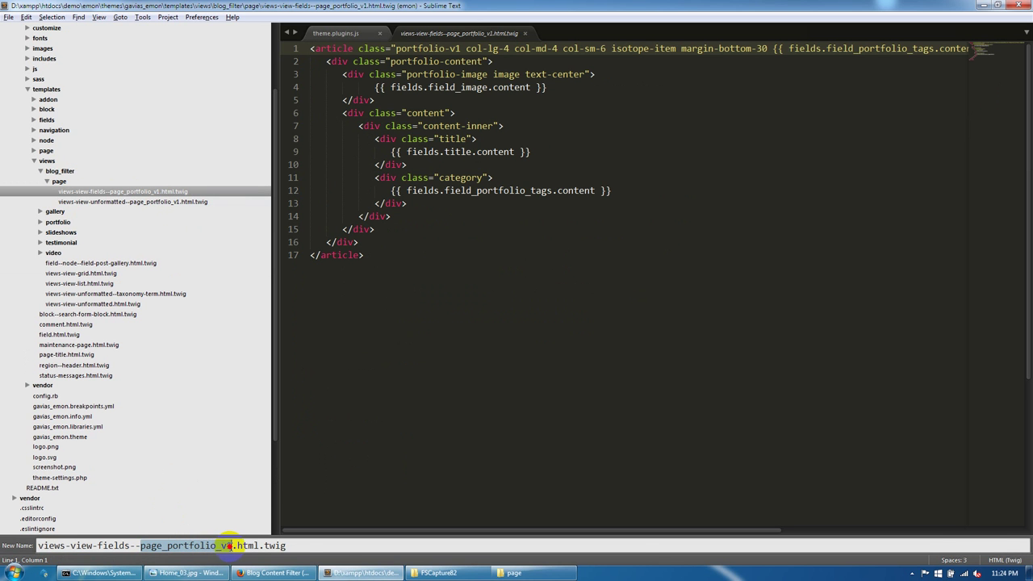
Copy the machine name blog_content_v1 from the Blog Content Filter view in Firefox and return to Sublime Text
left_click(259, 573)
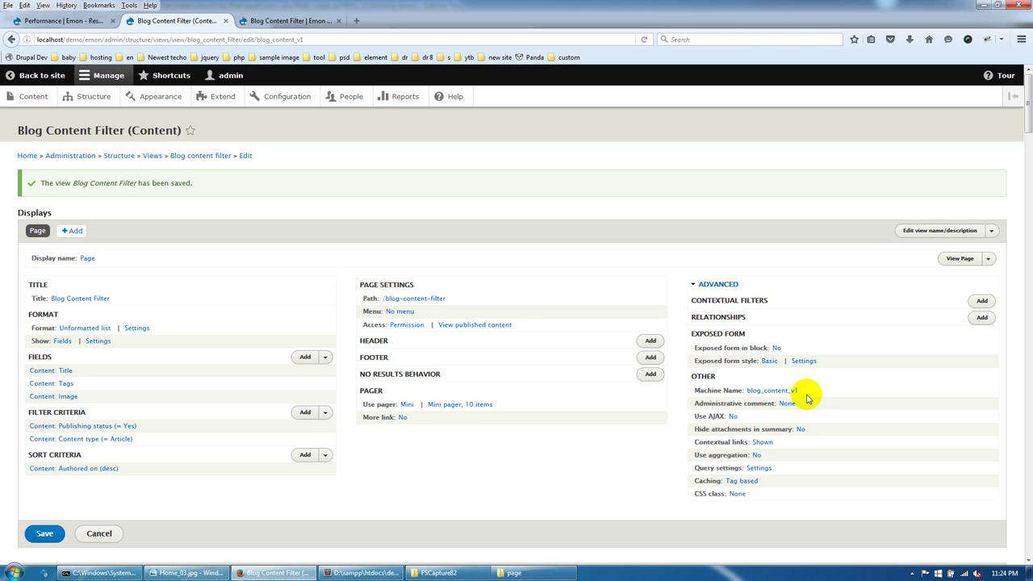
left_click_drag(807, 398, 749, 392)
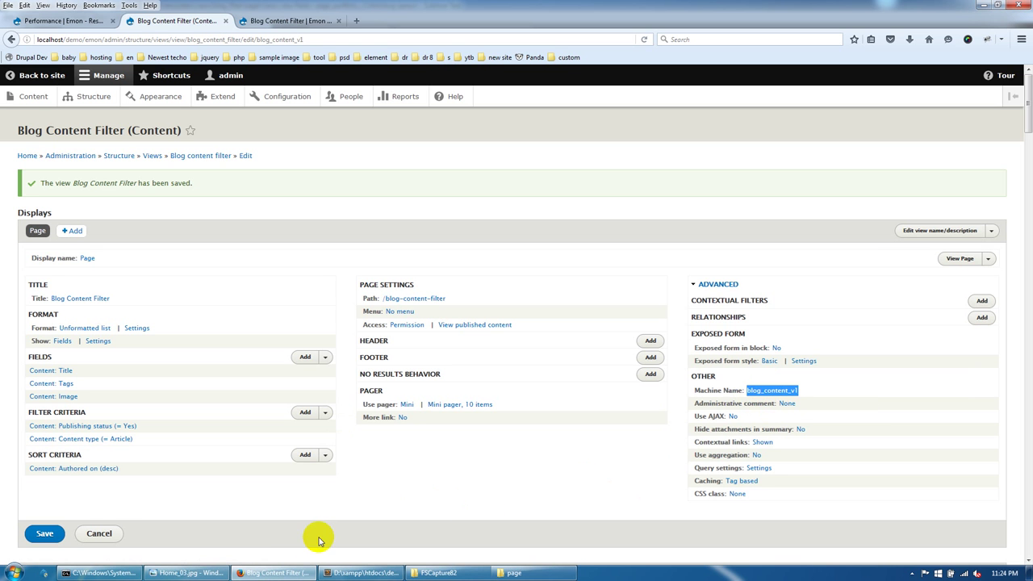
left_click(361, 574)
left_click(142, 549)
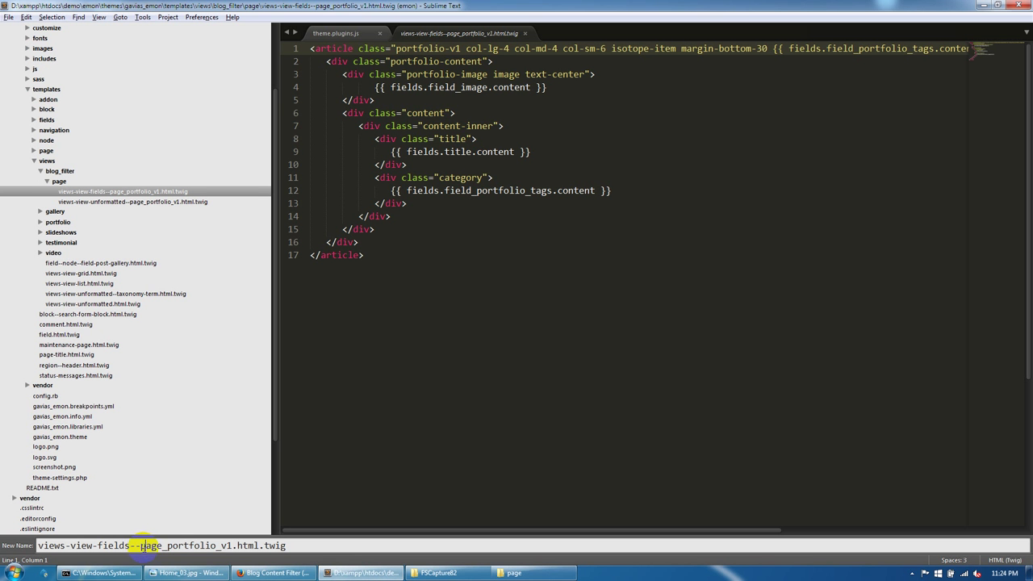
key("BackSpace")
key("ctrl+shift+BackSpace")
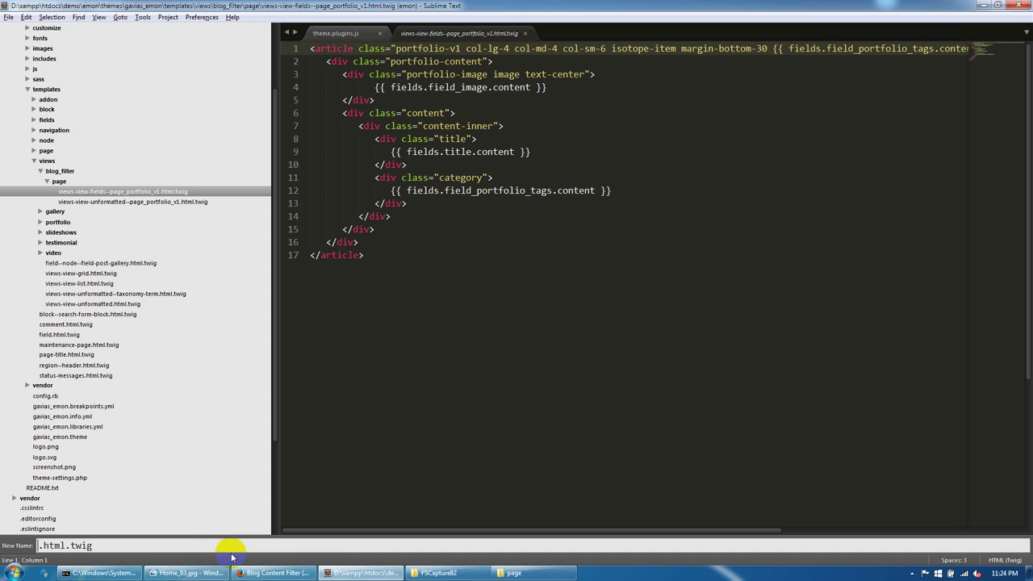
left_click_drag(141, 546, 2, 546)
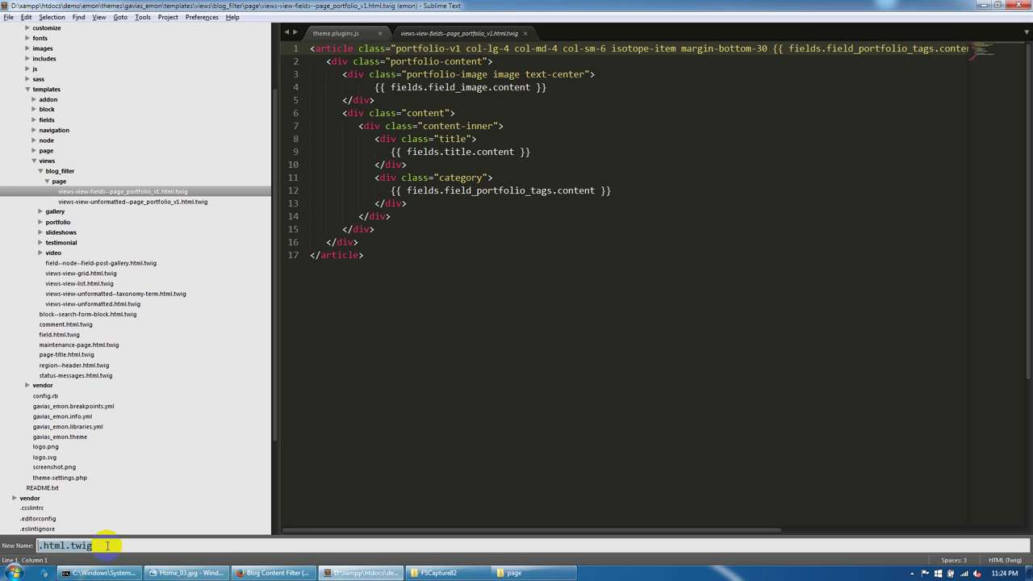
key("ctrl+z")
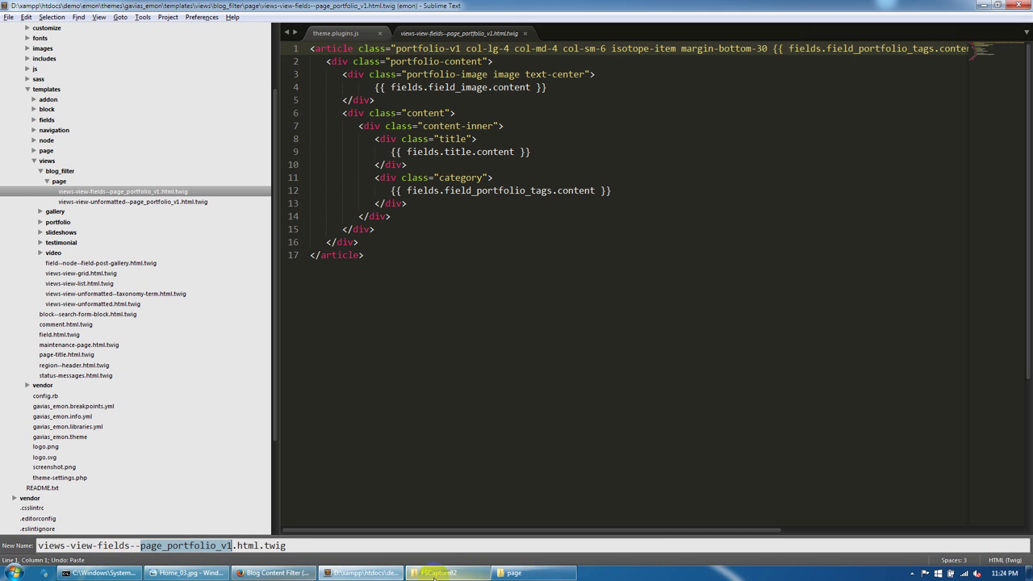
Recopy the machine name blog_content_v1 from the view in Firefox and try pasting it over page_portfolio_v1 in Sublime Text's new file name
left_click(274, 572)
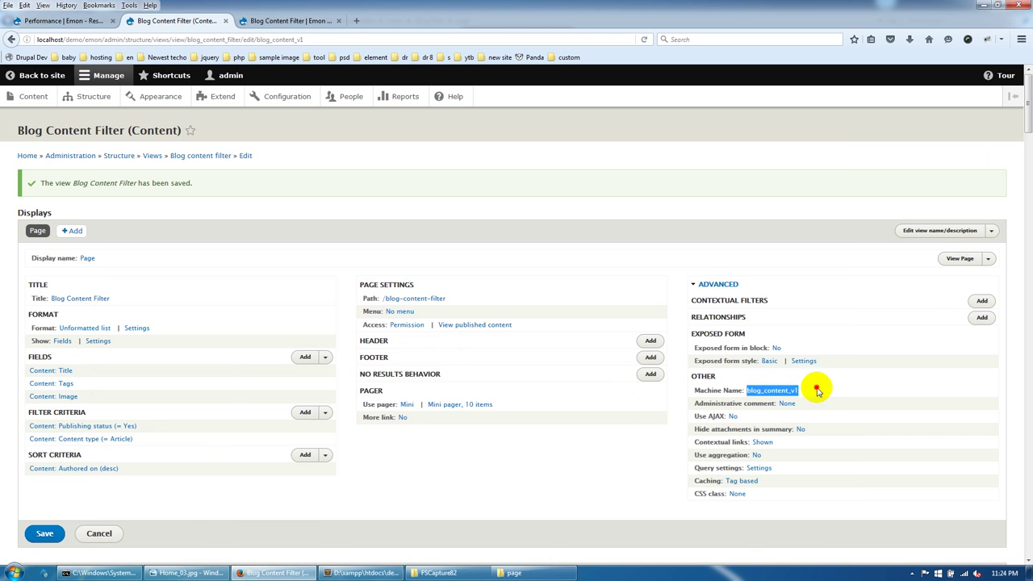
left_click_drag(807, 393, 745, 392)
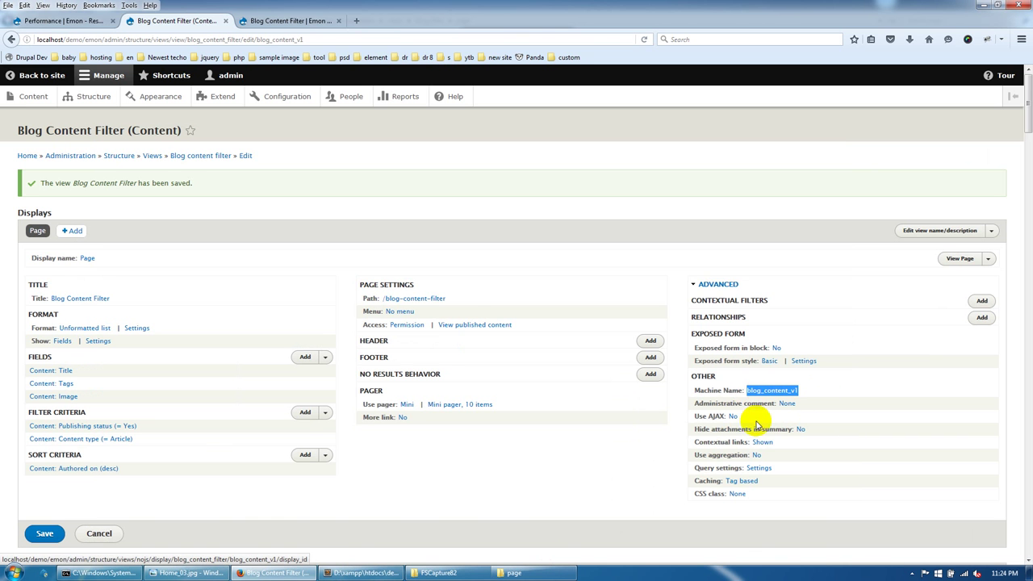
key("super+d")
left_click(275, 572)
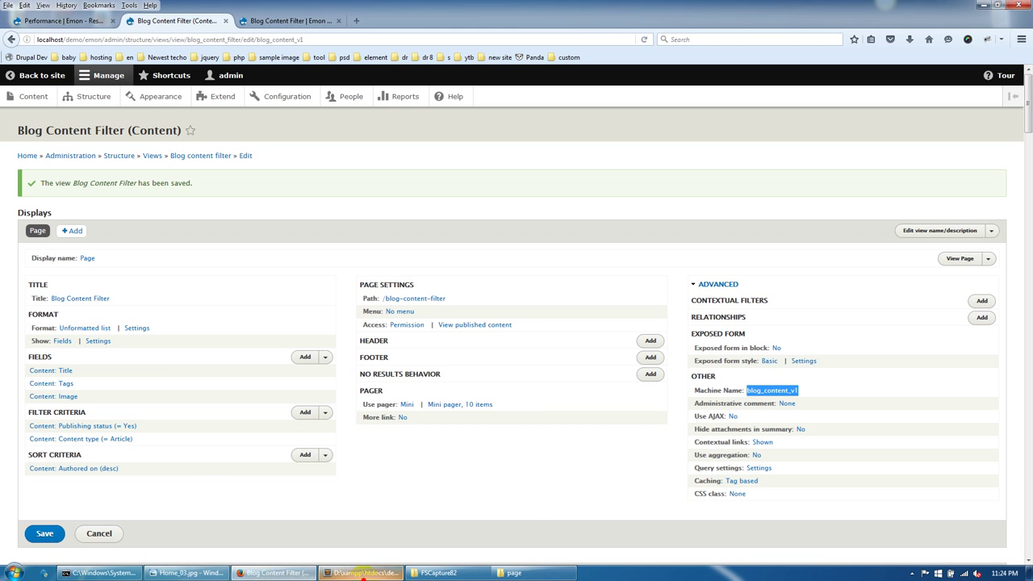
left_click(364, 573)
left_click(139, 545)
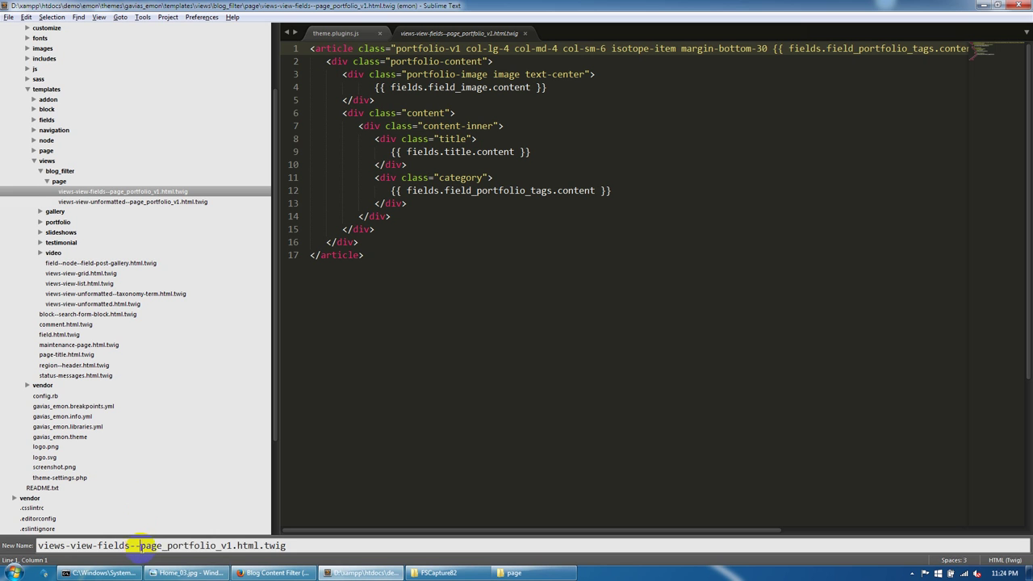
left_click(228, 545, "shift")
key("ctrl+v")
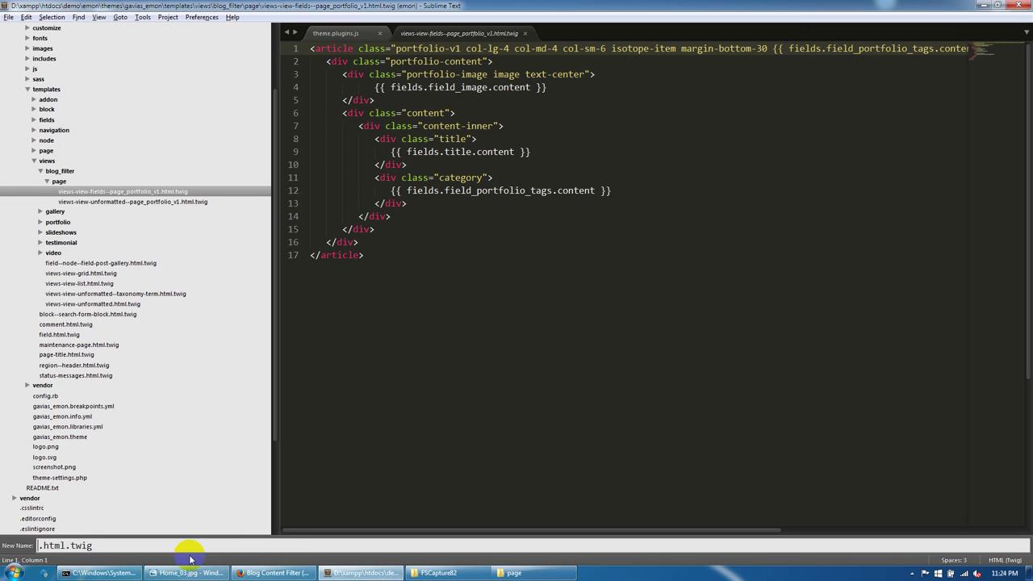
key("ctrl+z")
Rename the fields template in blog_filter/page as views-view-fields--blog_content_v1.html.twig
left_click(140, 546)
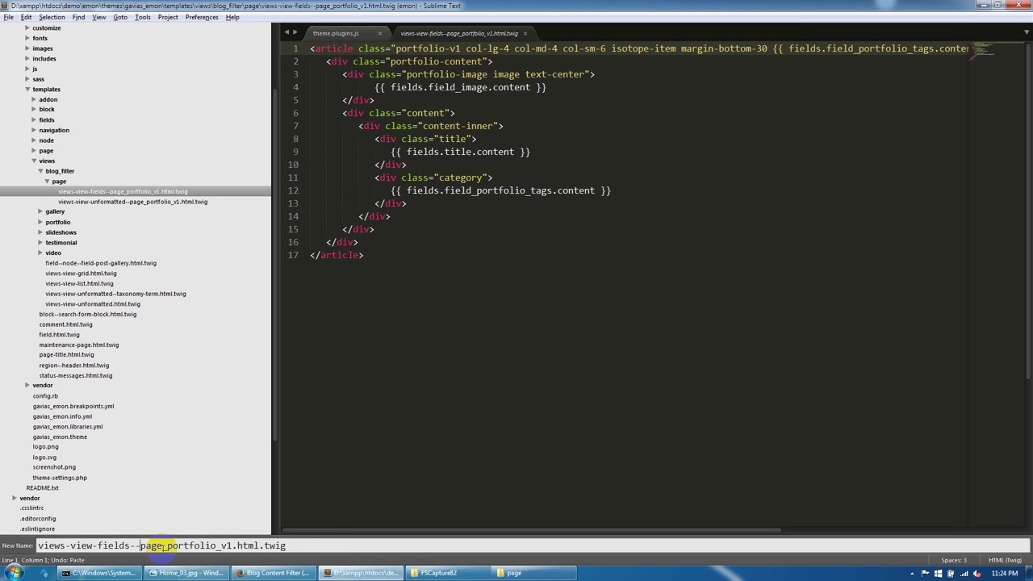
left_click(229, 546, "shift")
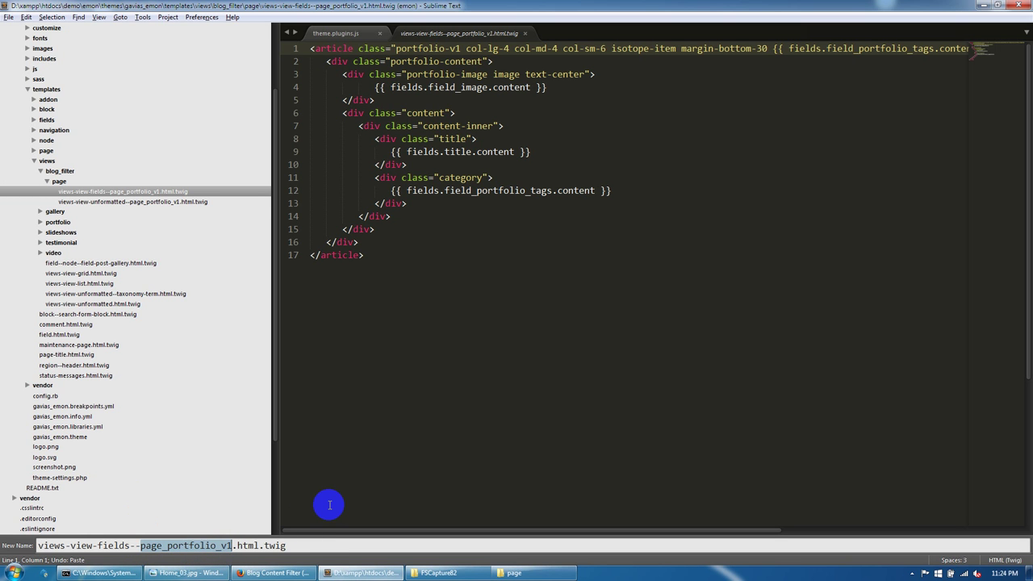
type("blog_conten")
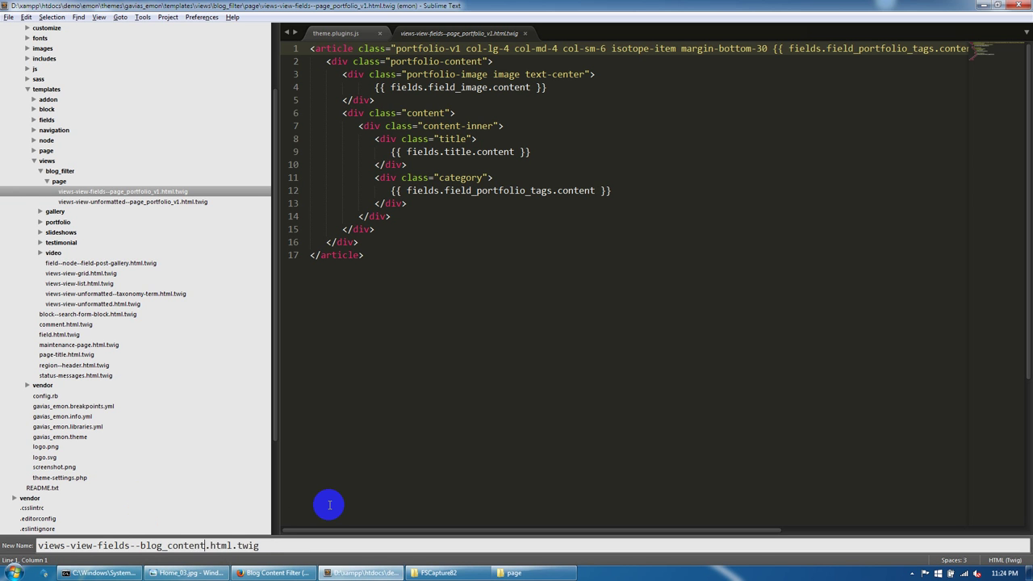
key("Return")
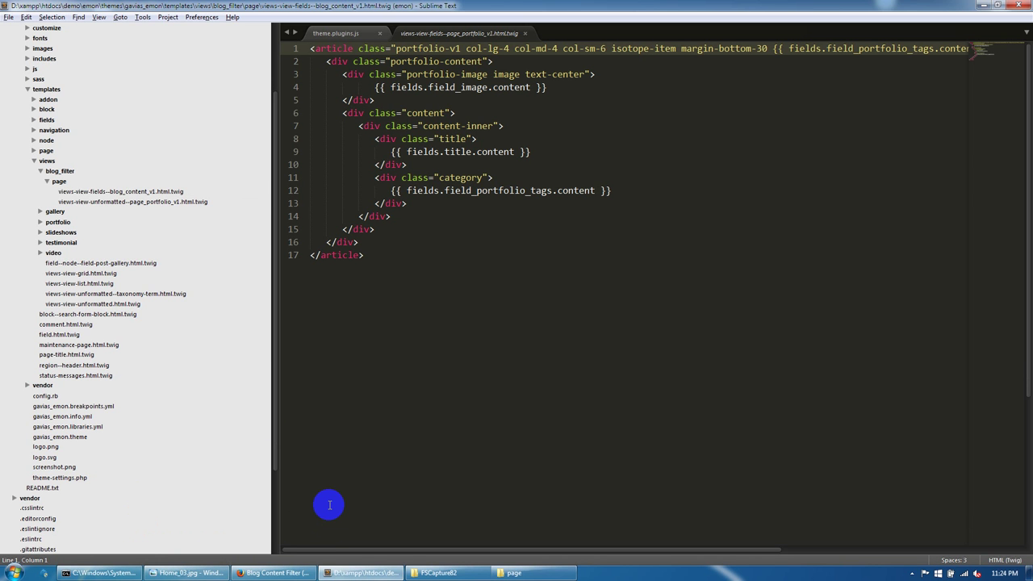
Rename views-view-unformatted--page_portfolio_v1.html.twig in blog_filter/page as views-view-unformatted--blog_content_v1.html.twig
left_click(275, 572)
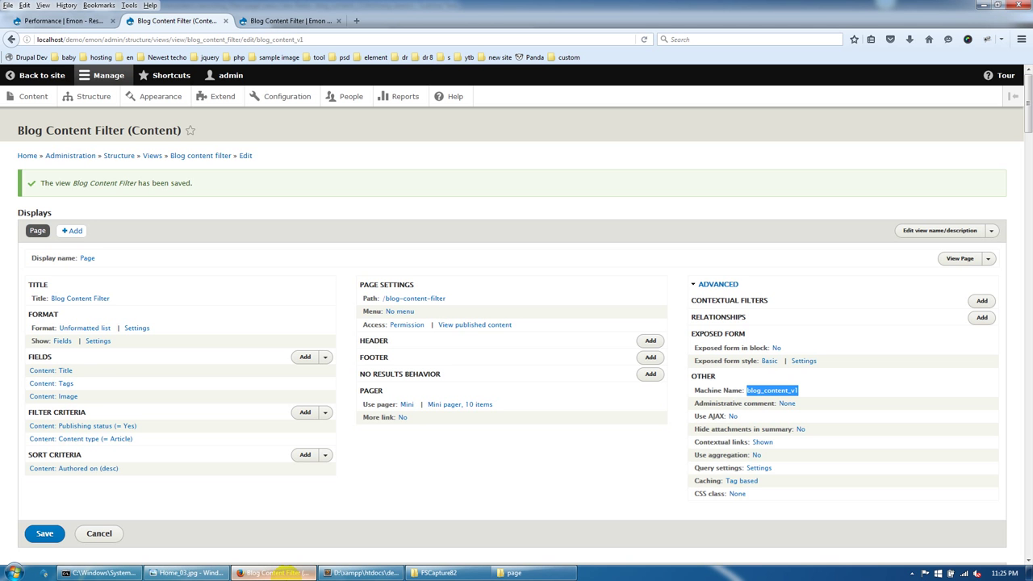
key("alt+Tab")
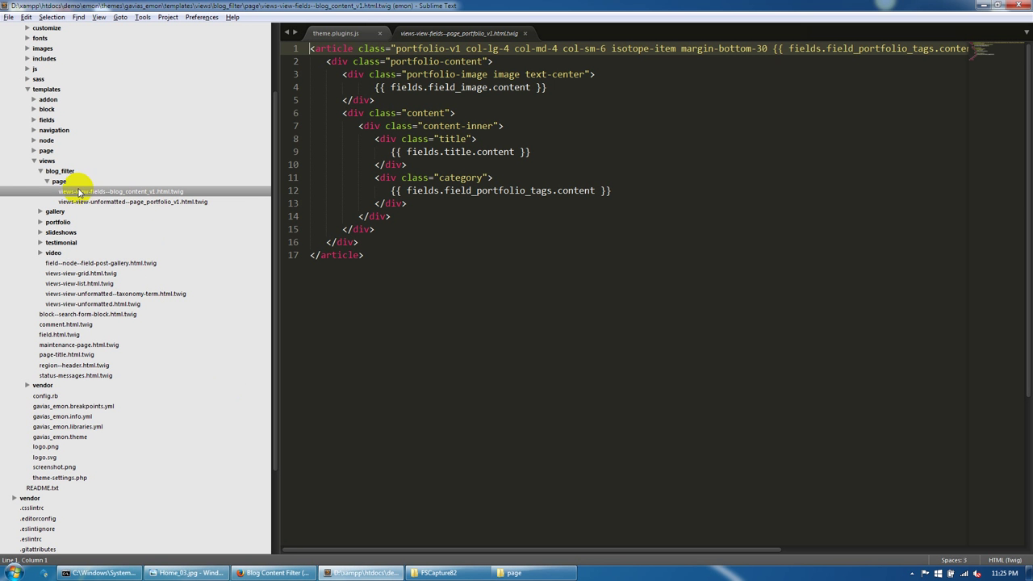
left_click(99, 202)
right_click(101, 203)
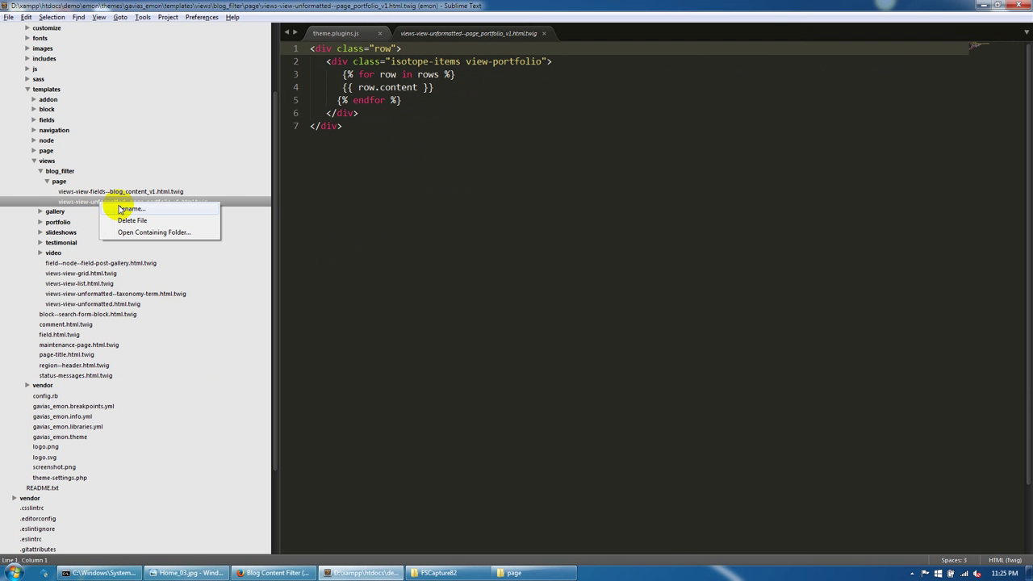
left_click(121, 212)
left_click_drag(167, 545, 236, 546)
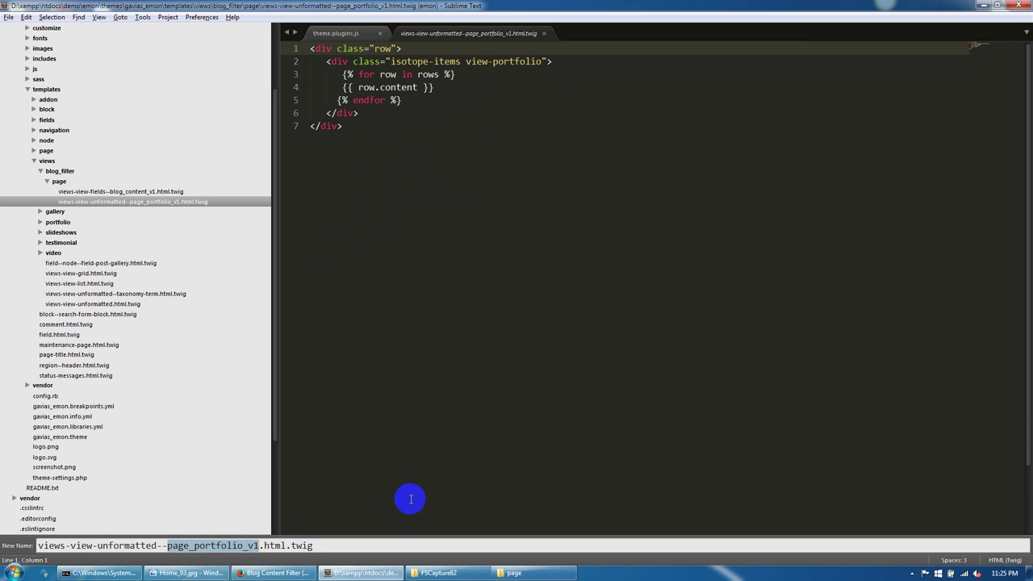
type("blog_conten")
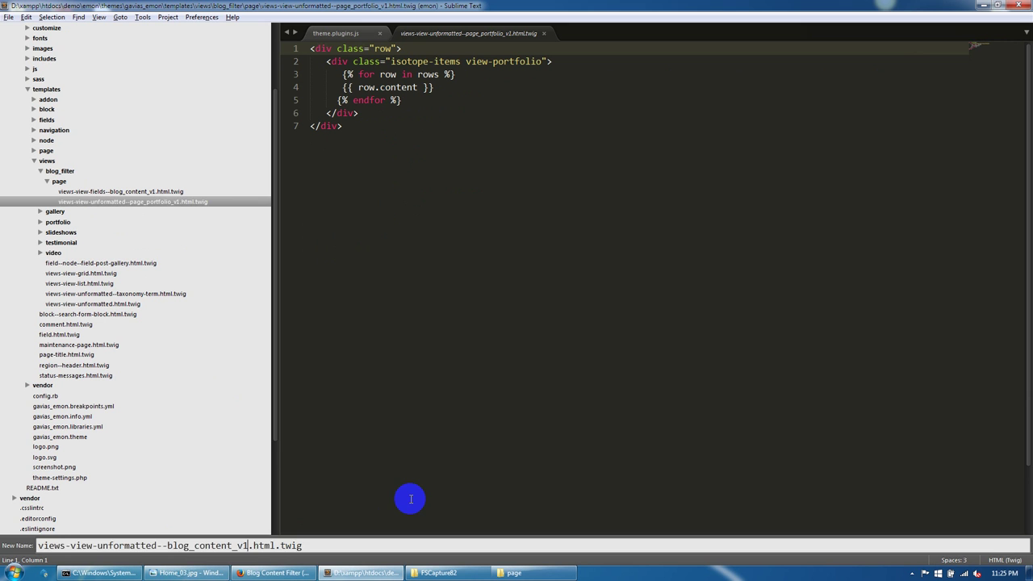
key("Return")
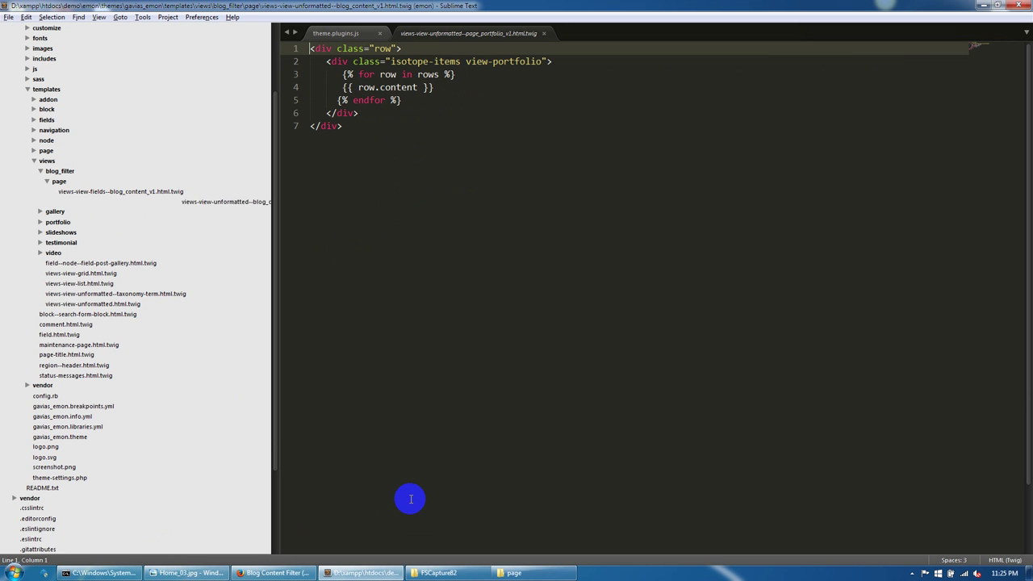
Examine the original template file names in the portfolio folder's block and page subfolders, then collapse the folder
left_click(61, 225)
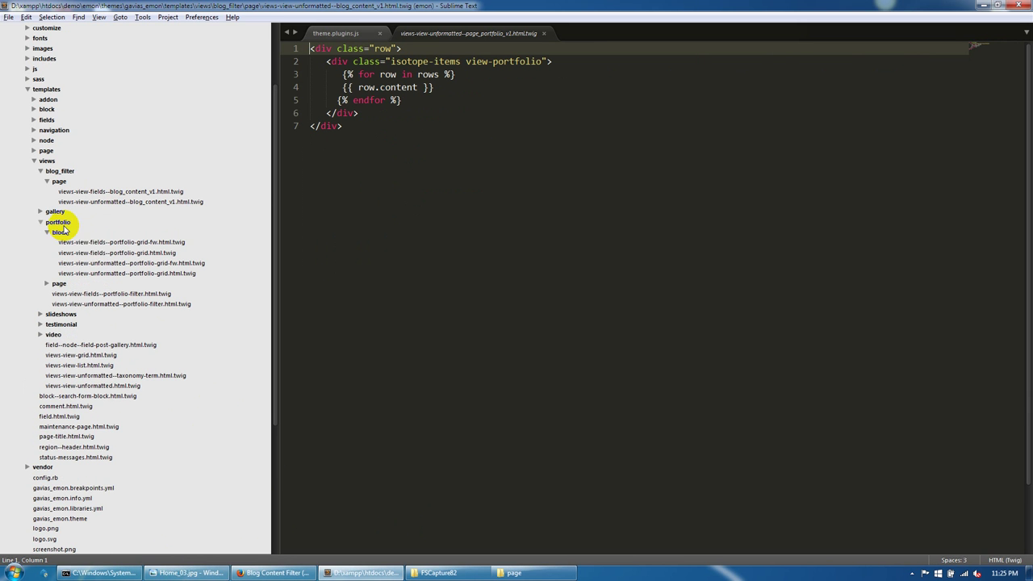
left_click(58, 284)
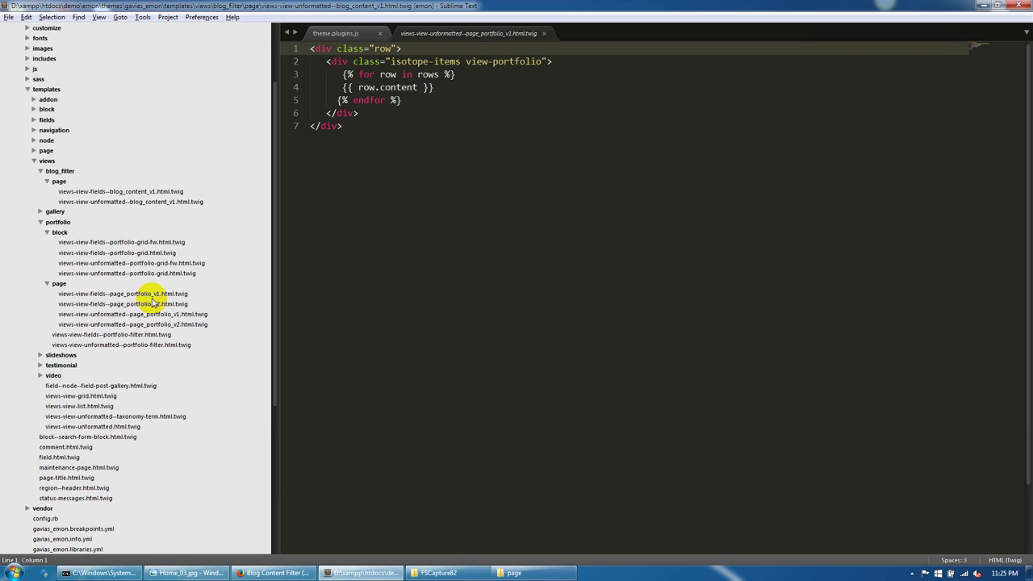
left_click(60, 232)
left_click(60, 222)
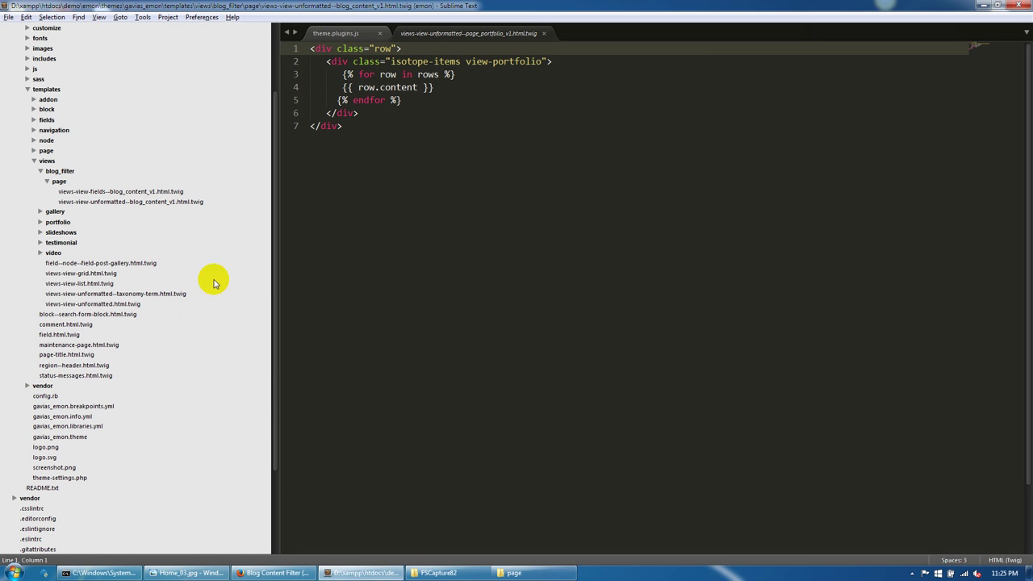
In views-view-fields--blog_content_v1.html.twig, change field_portfolio_tags to field_tags in the article class, checking the view's Tags field in Firefox
left_click(170, 192)
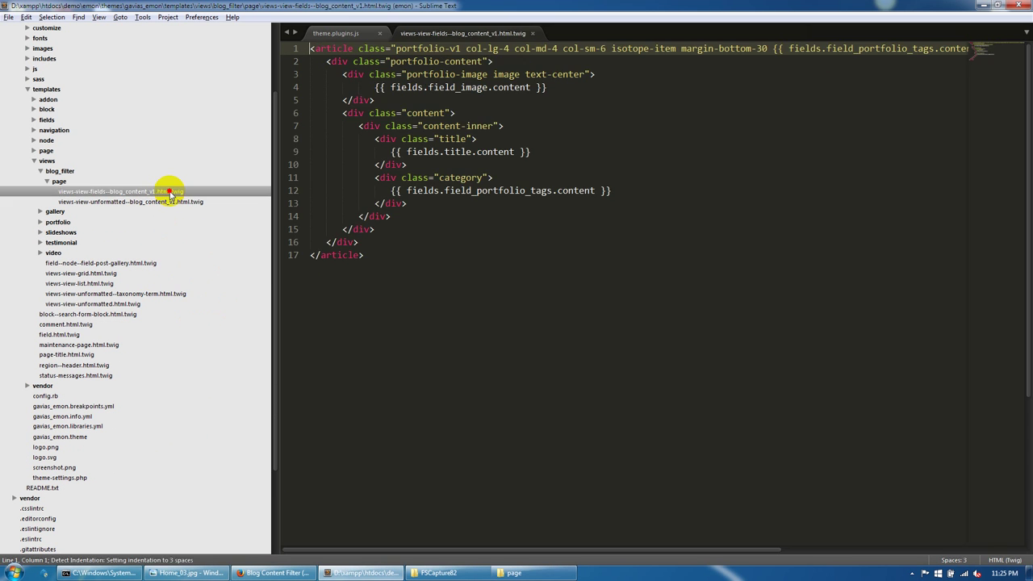
left_click(857, 49)
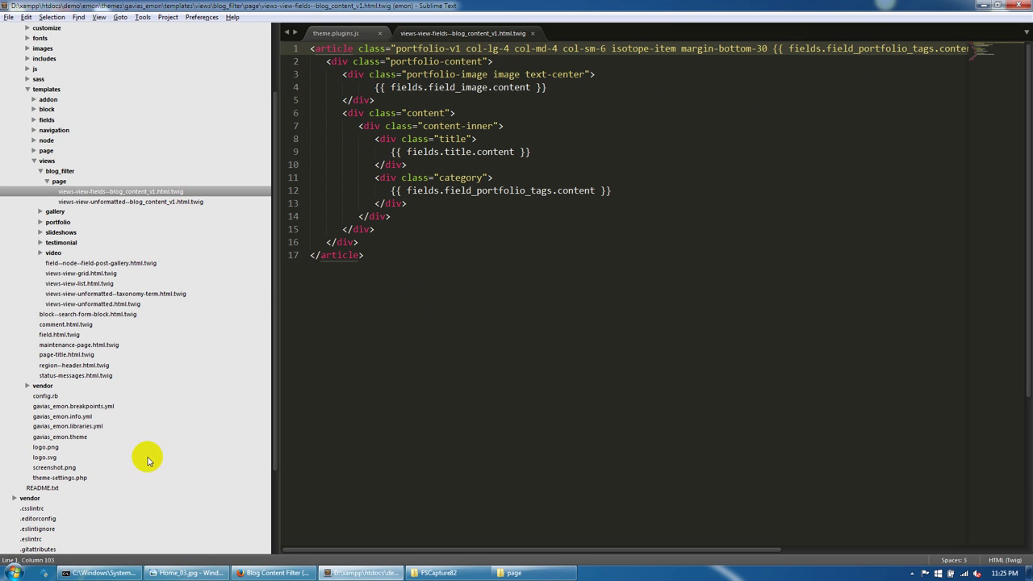
left_click(241, 573)
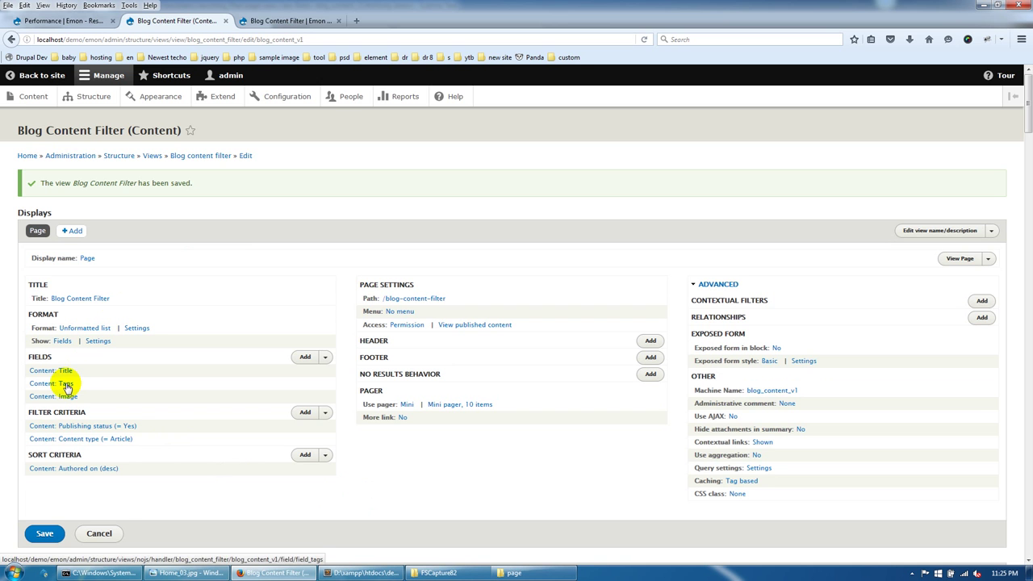
left_click(359, 573)
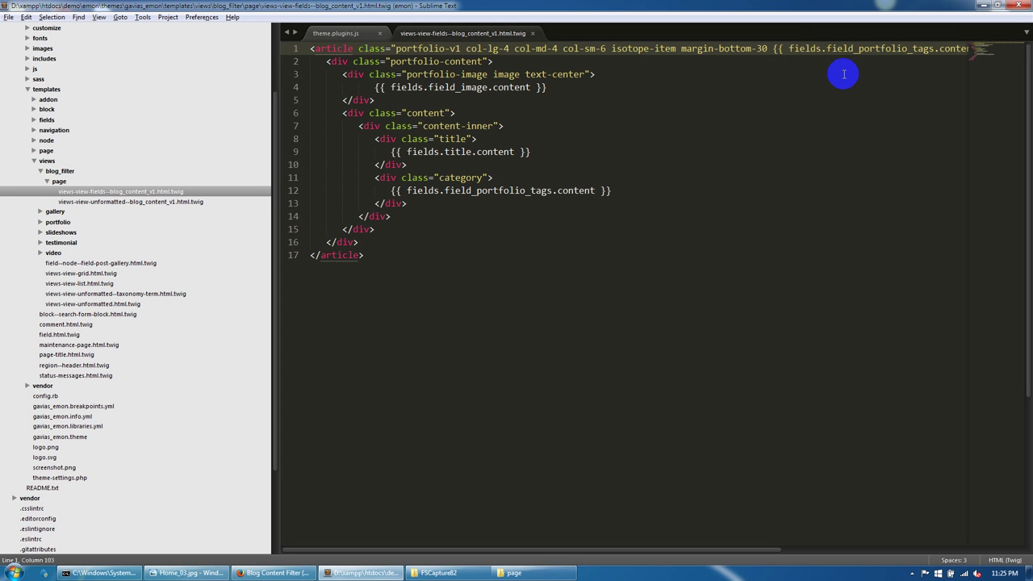
left_click_drag(904, 48, 862, 49)
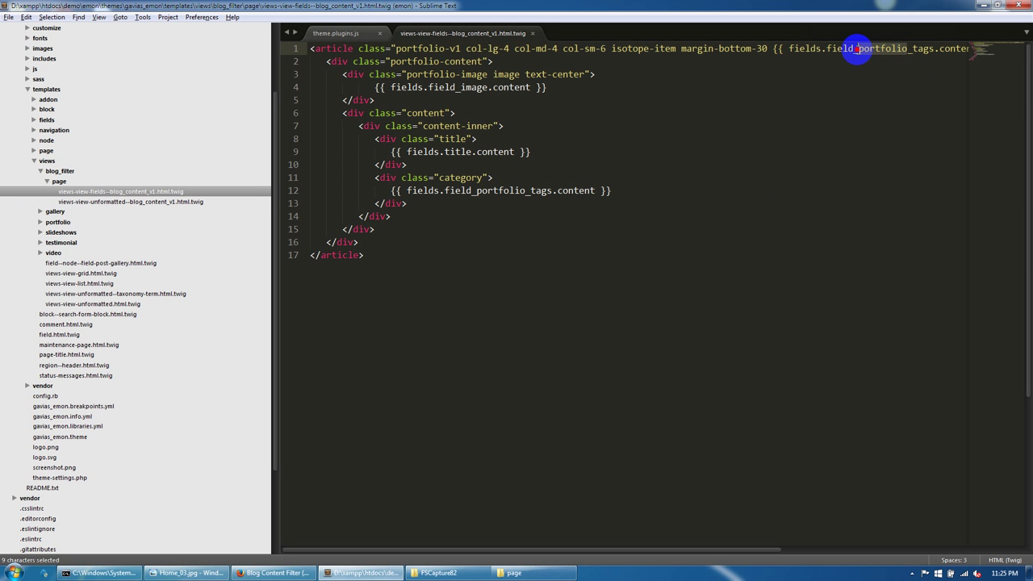
key("BackSpace")
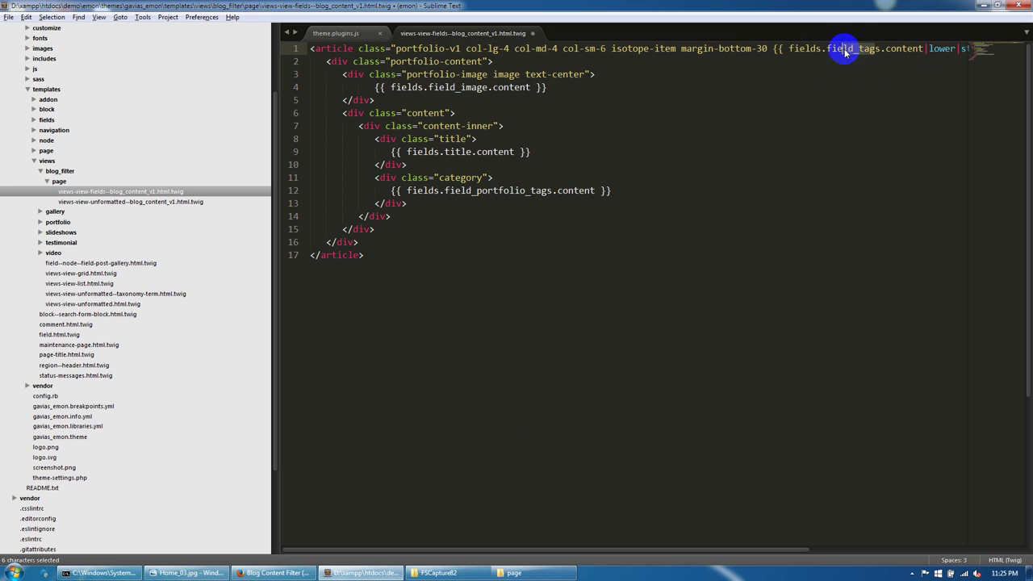
left_click(851, 74)
mouse_move(531, 550)
left_mouse_down()
mouse_move(784, 549)
mouse_move(525, 550)
left_mouse_up()
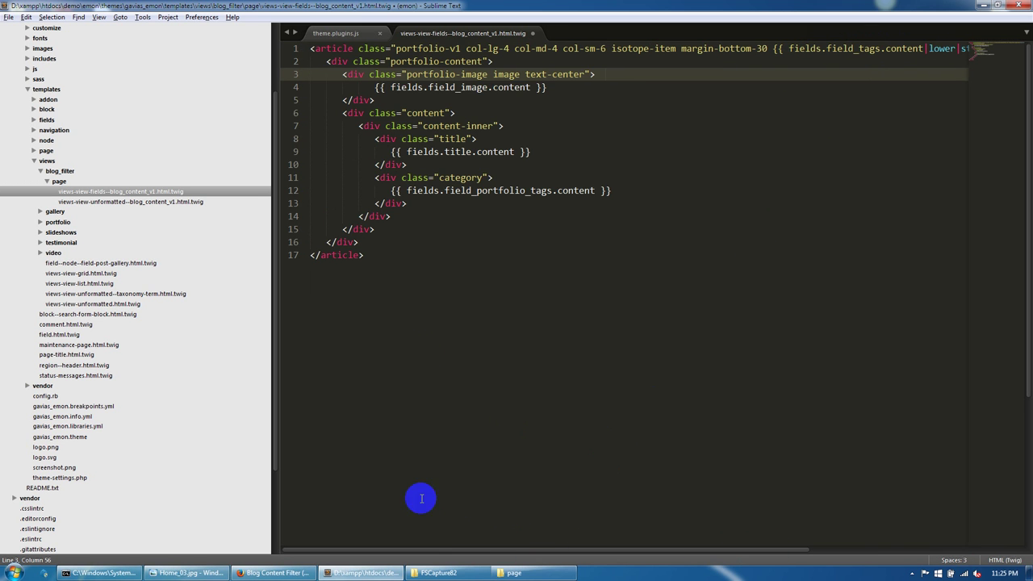
Change field_portfolio_tags to field_tags in the category div on line 12 and save the fields template
left_click(473, 91)
left_click(472, 75)
left_click(465, 90)
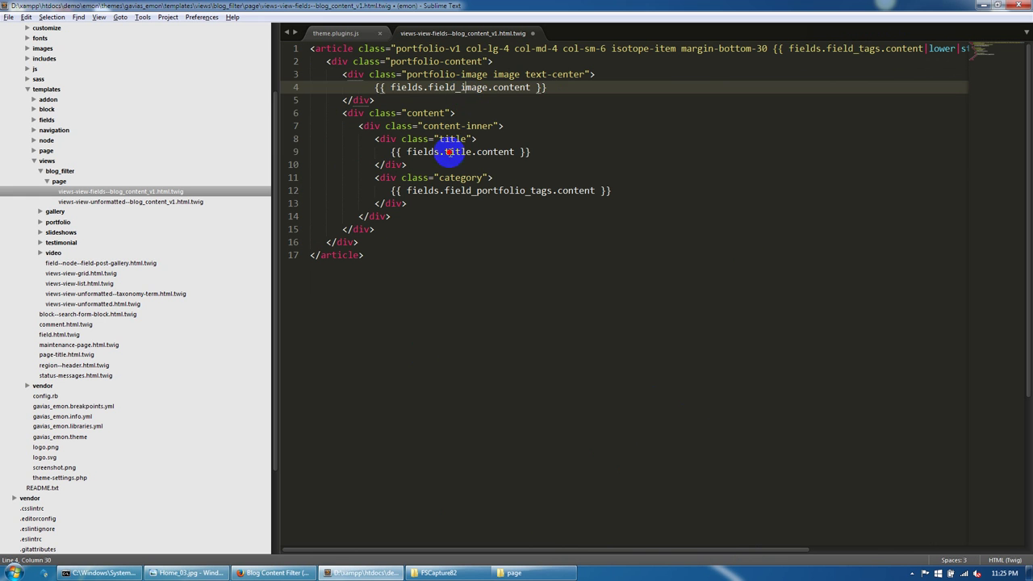
left_click(449, 153)
left_click(486, 204)
left_click_drag(477, 192, 509, 191)
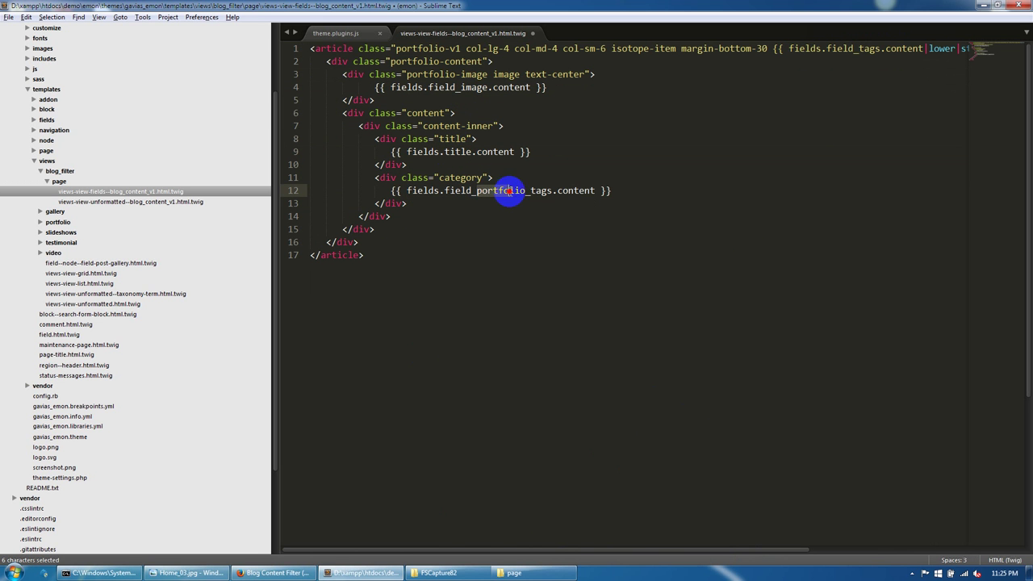
key("BackSpace")
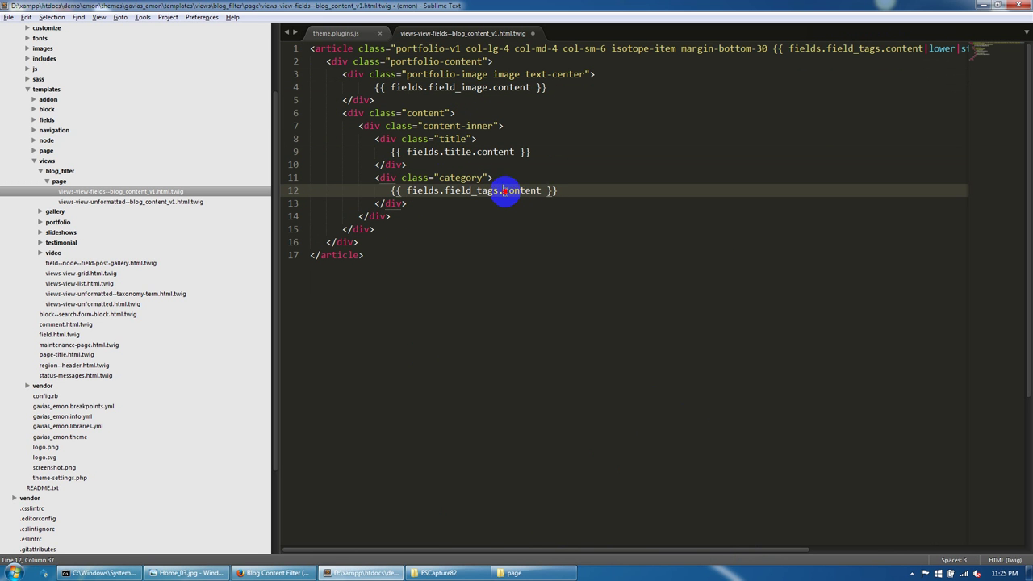
type("tags")
left_click(498, 210)
key("ctrl+s")
Open views-view-unformatted--blog_content_v1.html.twig to review its isotope row markup, then return to the view in Firefox
left_click(173, 202)
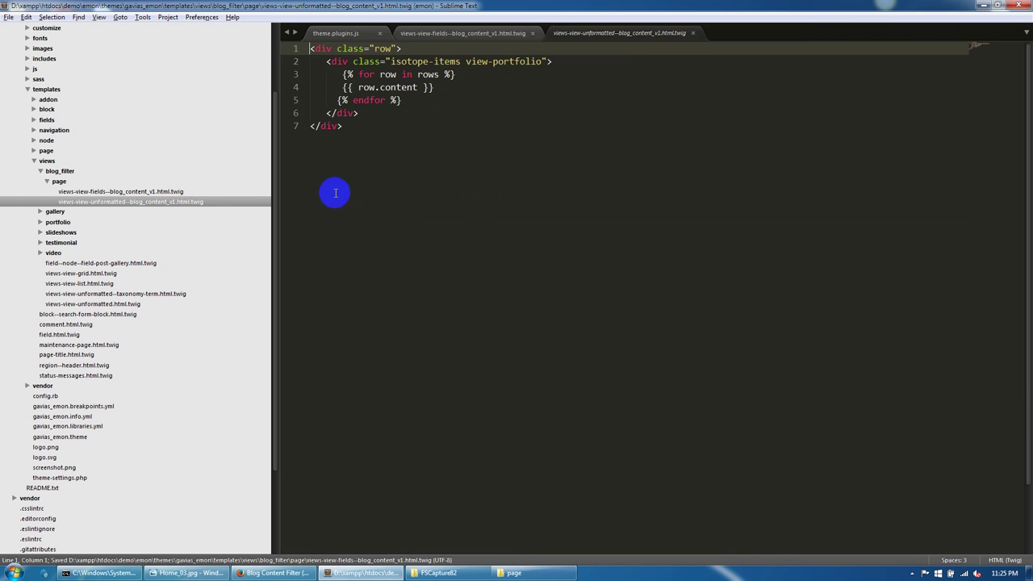
left_click_drag(335, 193, 310, 48)
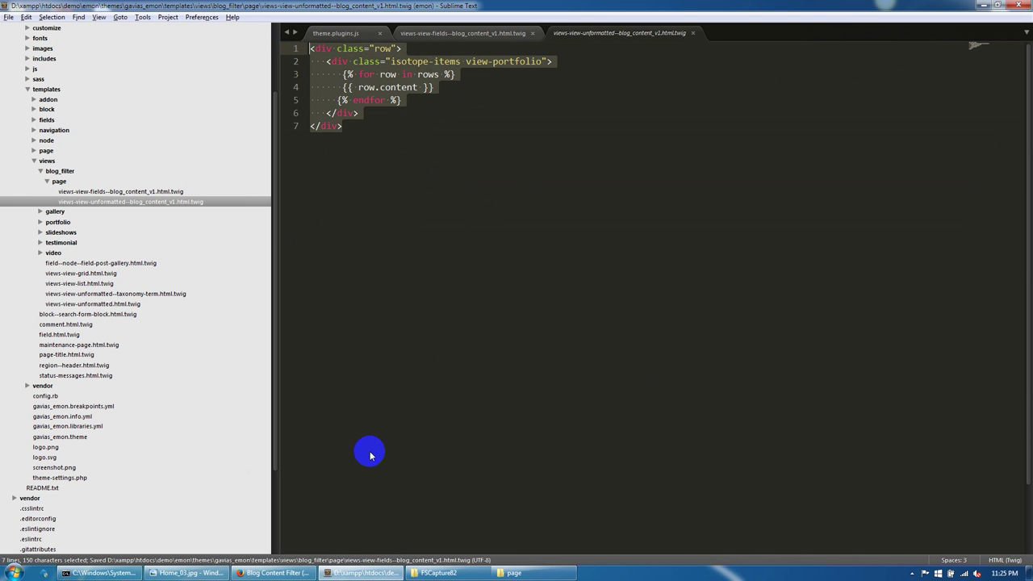
left_click(275, 572)
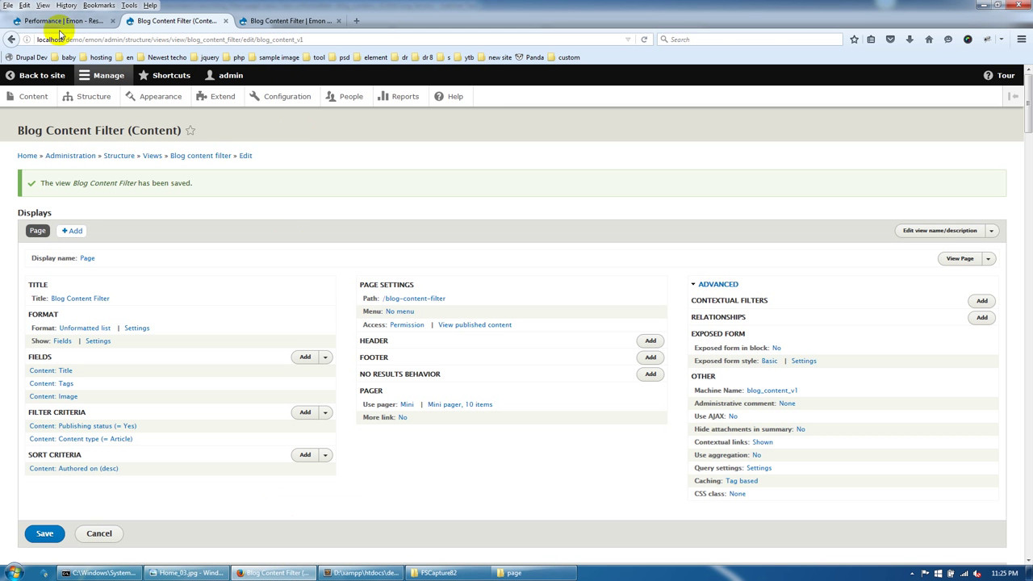
Open the site's Performance configuration in a separate browser tab and clear all caches
middle_click(282, 96)
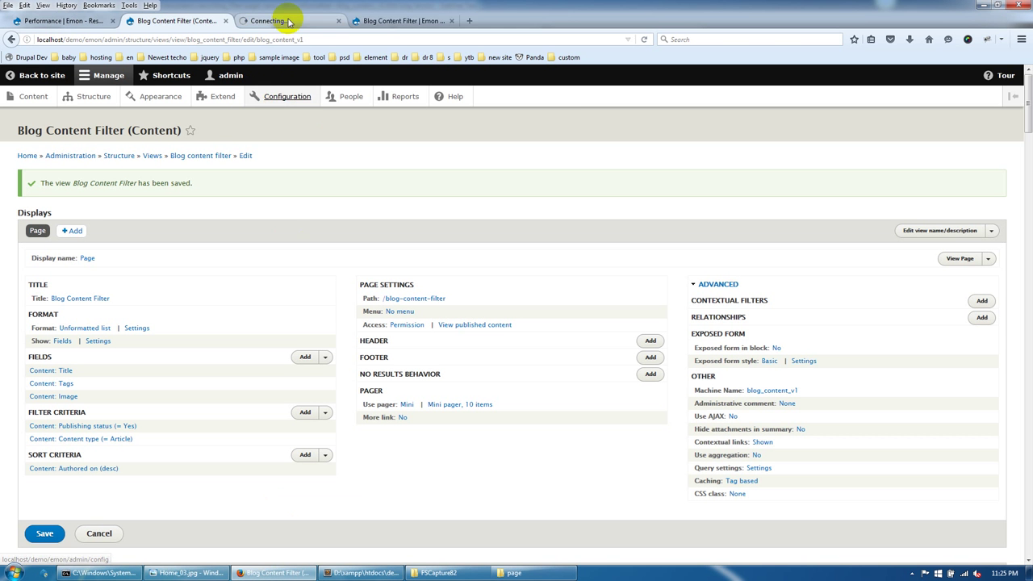
left_click(289, 22)
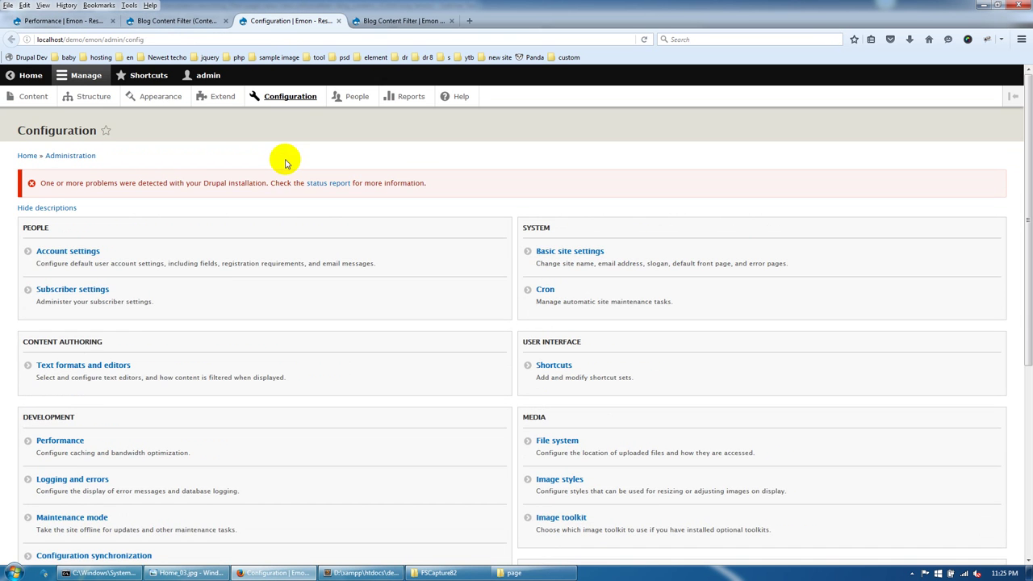
scroll(95, 446, "down", 1)
left_click(79, 381)
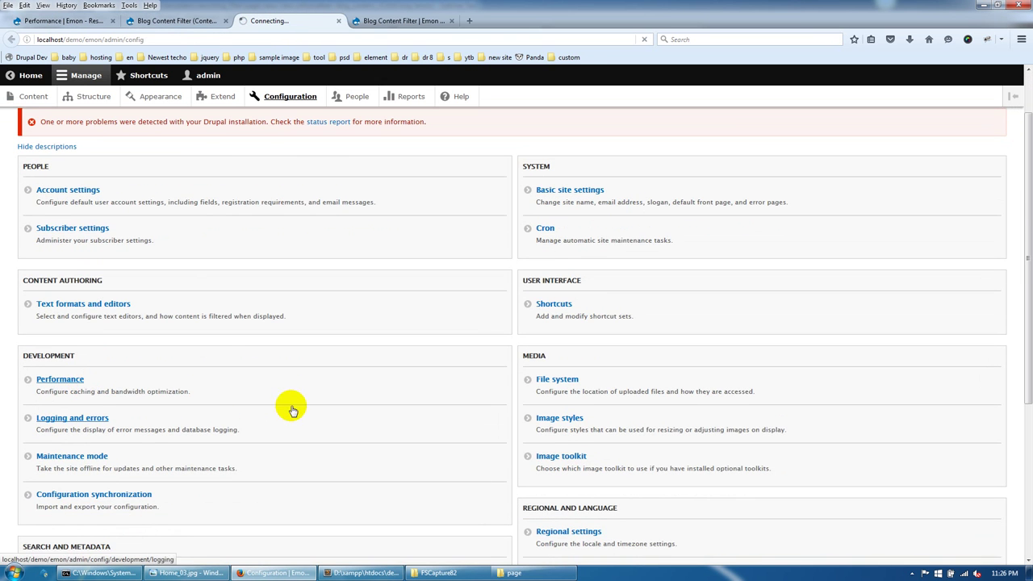
left_click(99, 202)
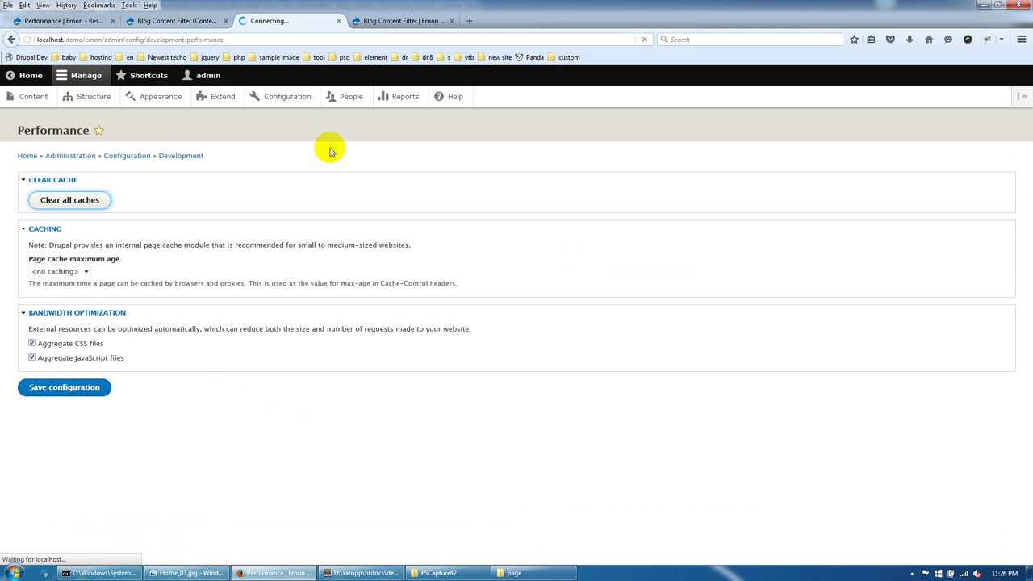
Reload the Blog Content Filter page and examine its article grid, image hover titles and pager
left_click(394, 20)
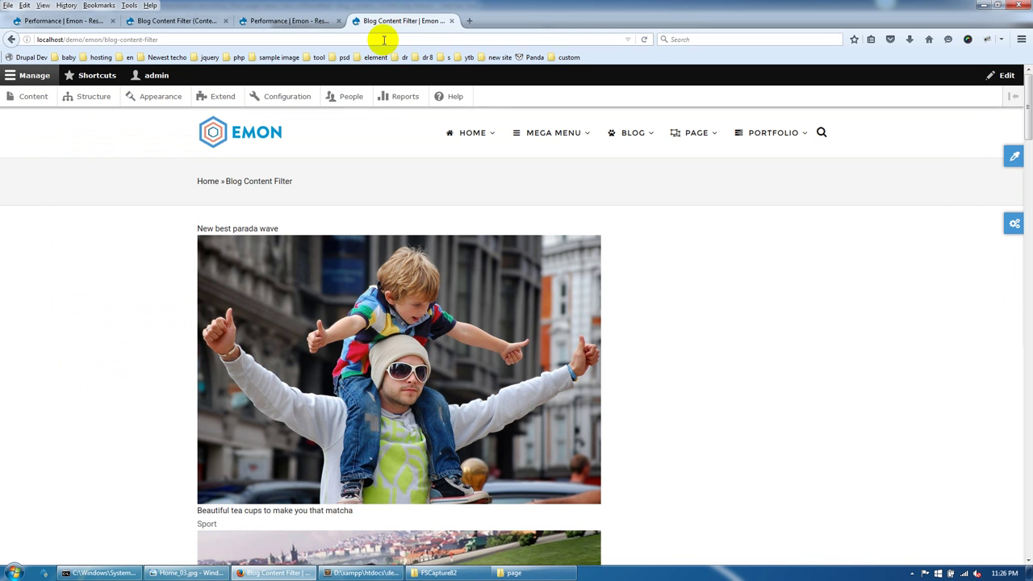
left_click(383, 40)
left_click(643, 40)
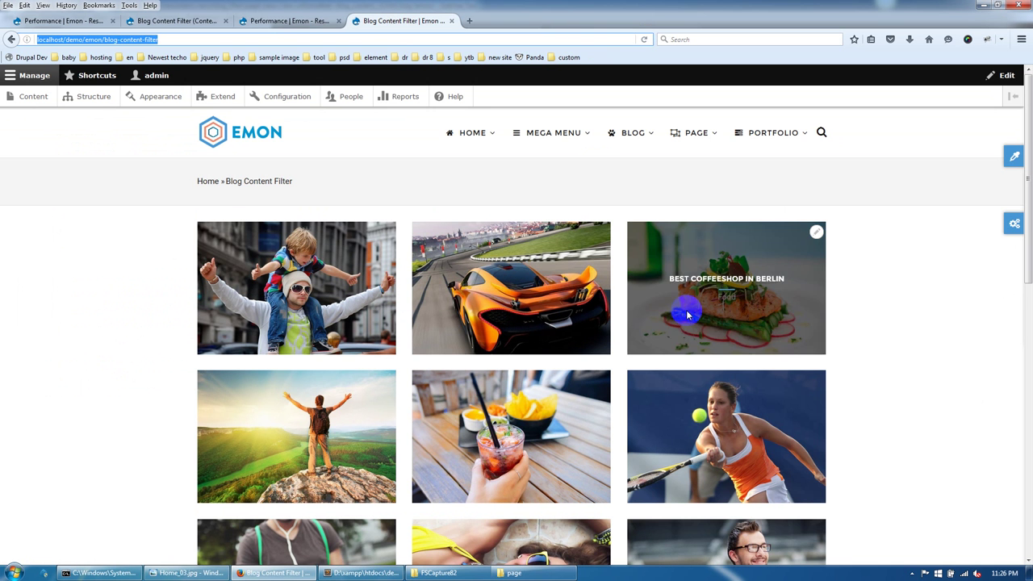
scroll(694, 315, "down", 3)
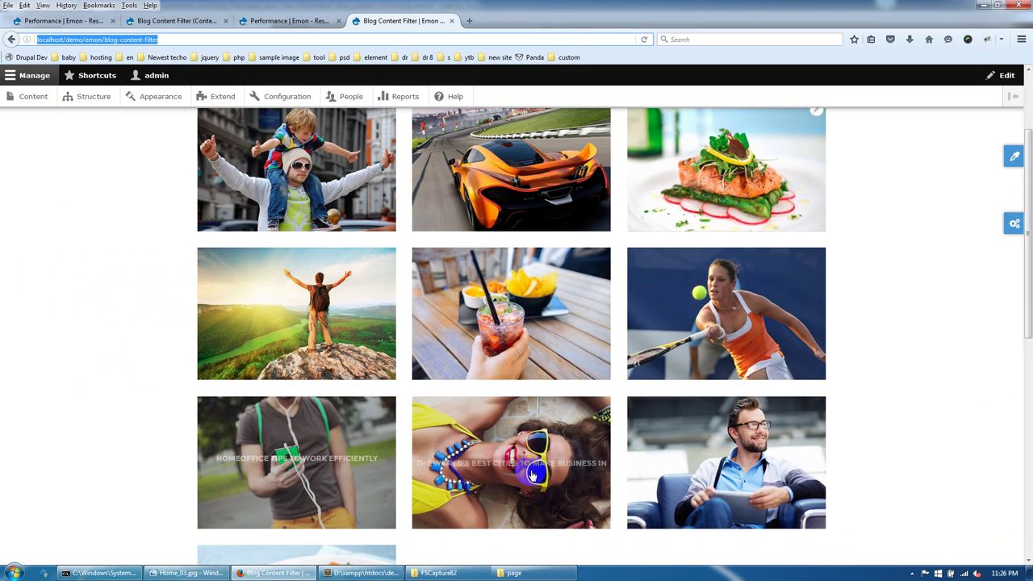
scroll(429, 475, "down", 3)
scroll(396, 472, "down", 3)
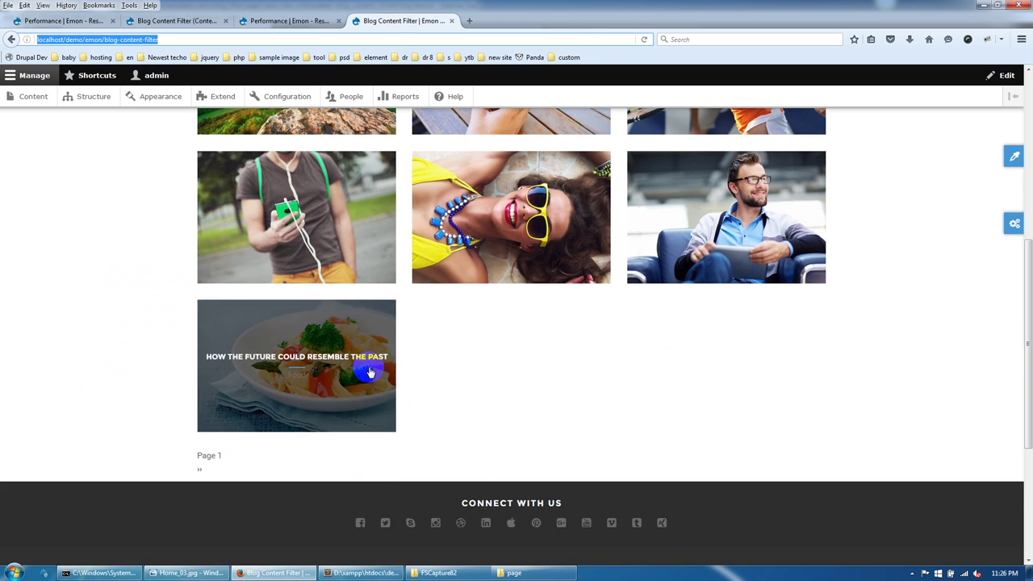
scroll(507, 233, "up", 9)
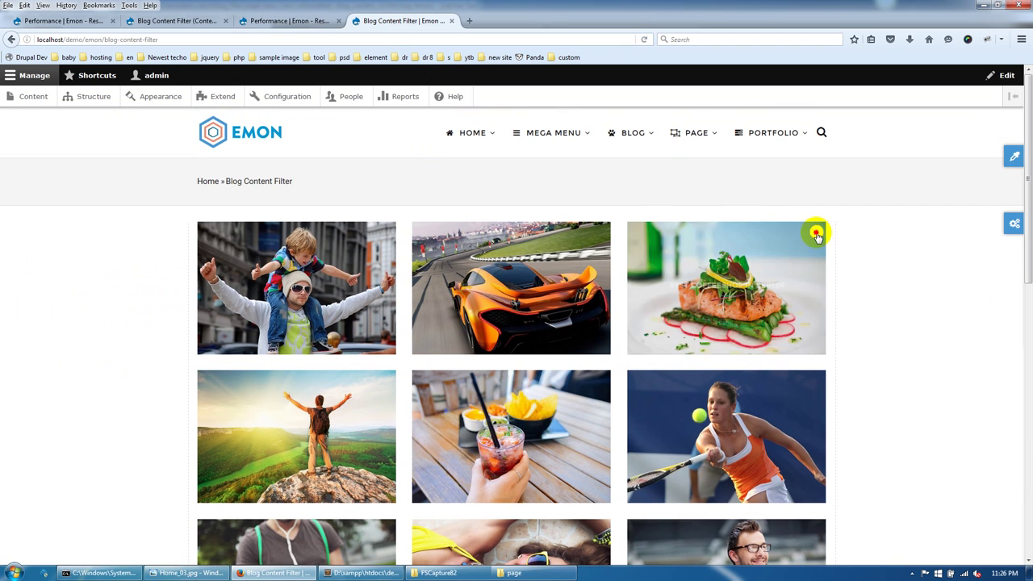
Open the Blog Content Filter view for editing from its page and switch the pager to paged output, full pager
left_click(805, 248)
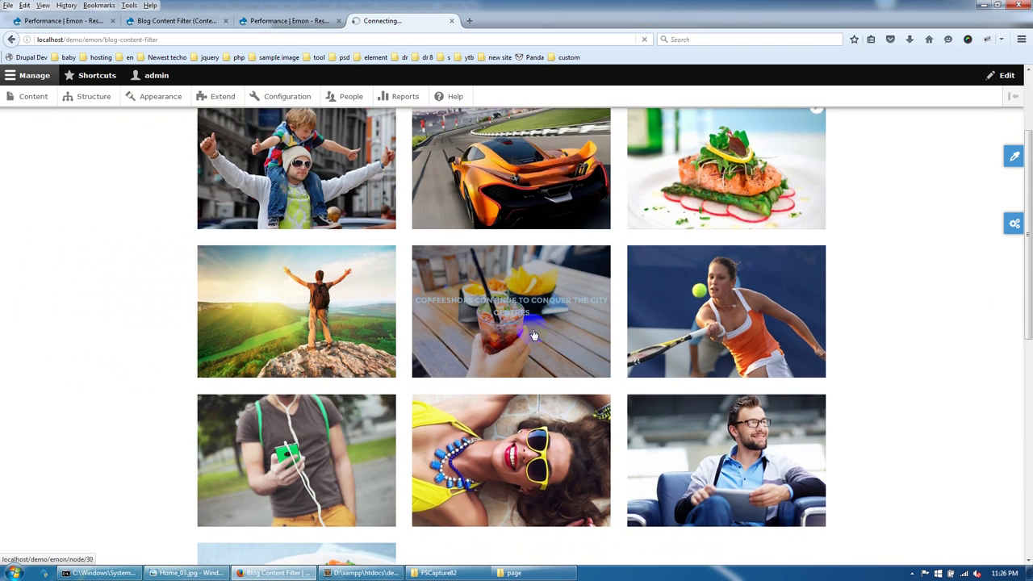
scroll(533, 334, "down", 3)
left_click(482, 372)
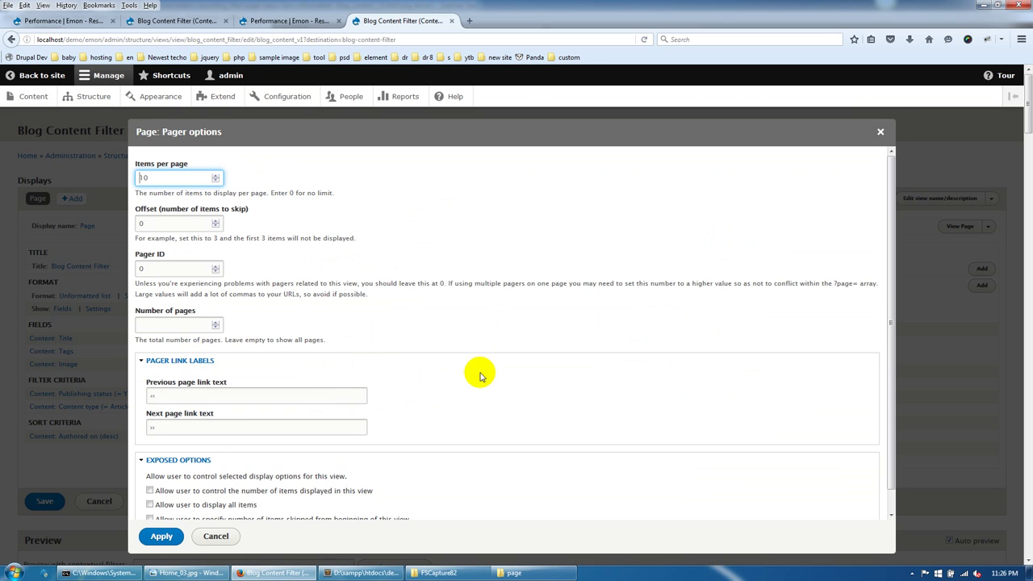
left_click(880, 133)
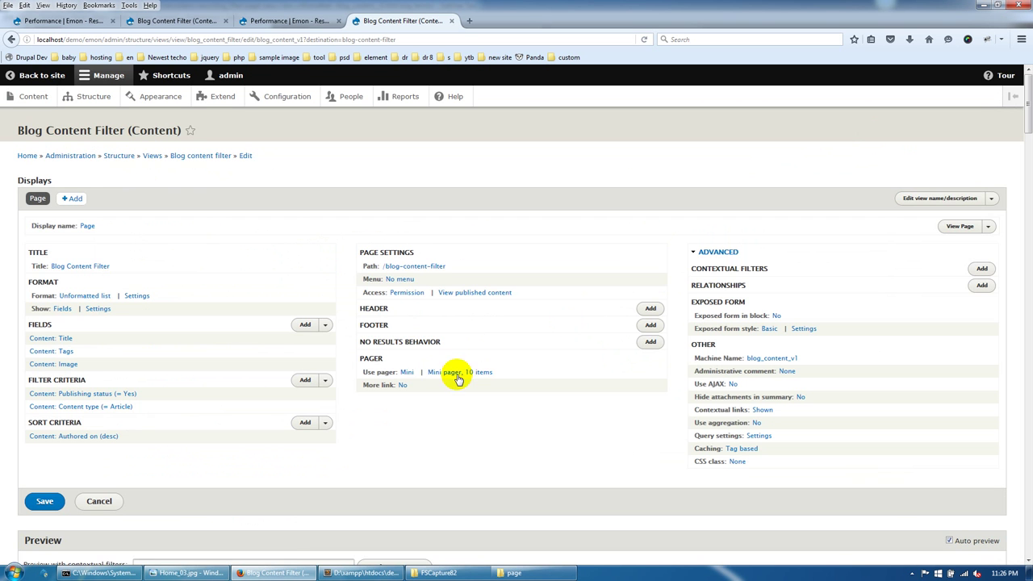
left_click(407, 375)
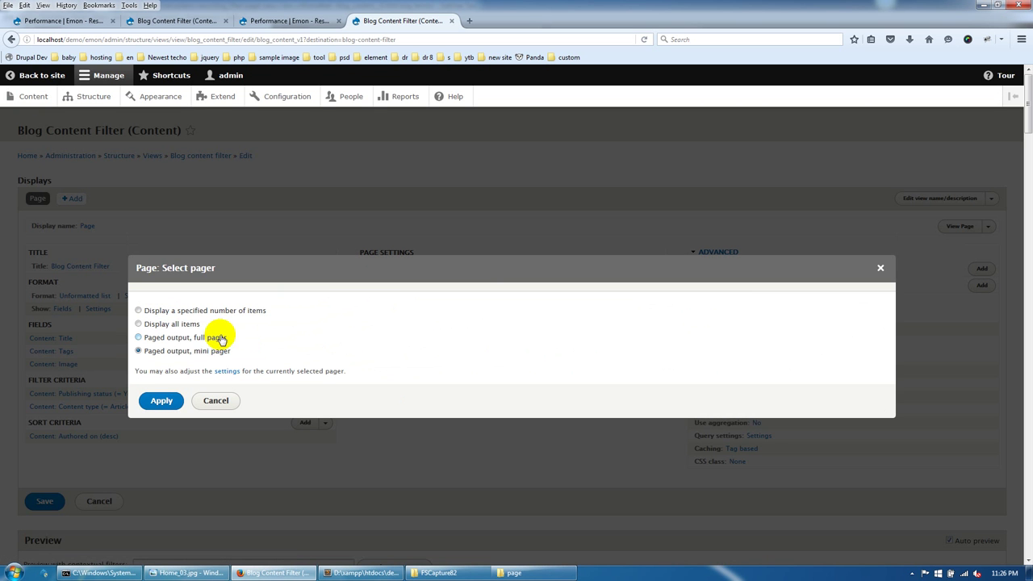
left_click(162, 403)
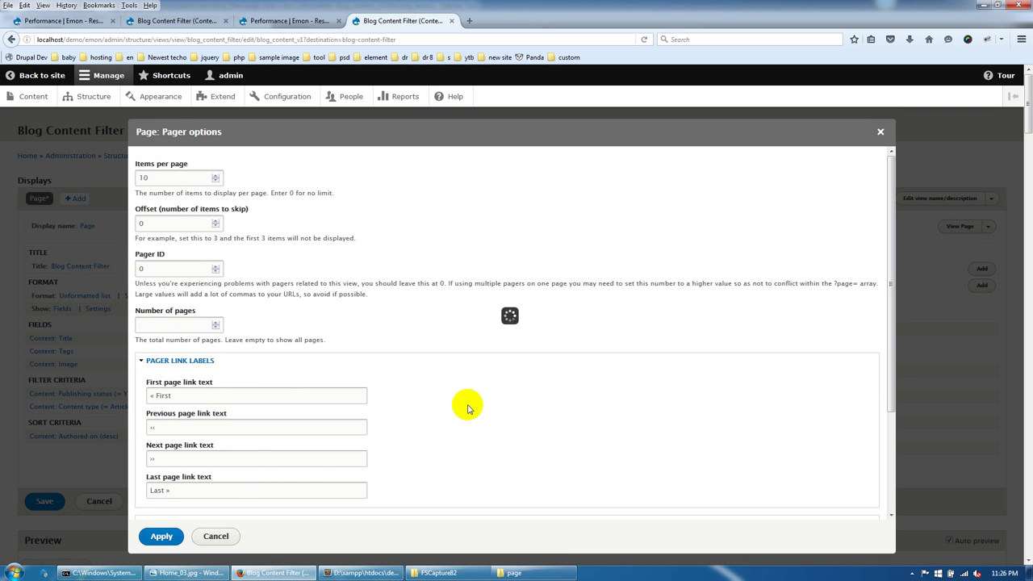
Set the pager's items per page to 9, save the view and check the grid and pager on the page
double_click(143, 177)
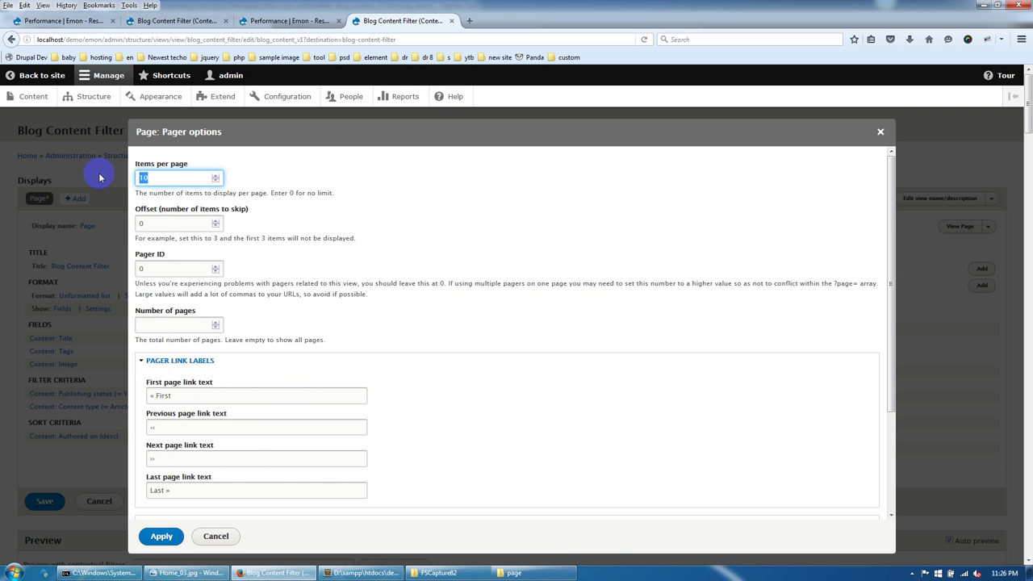
scroll(301, 469, "down", 2)
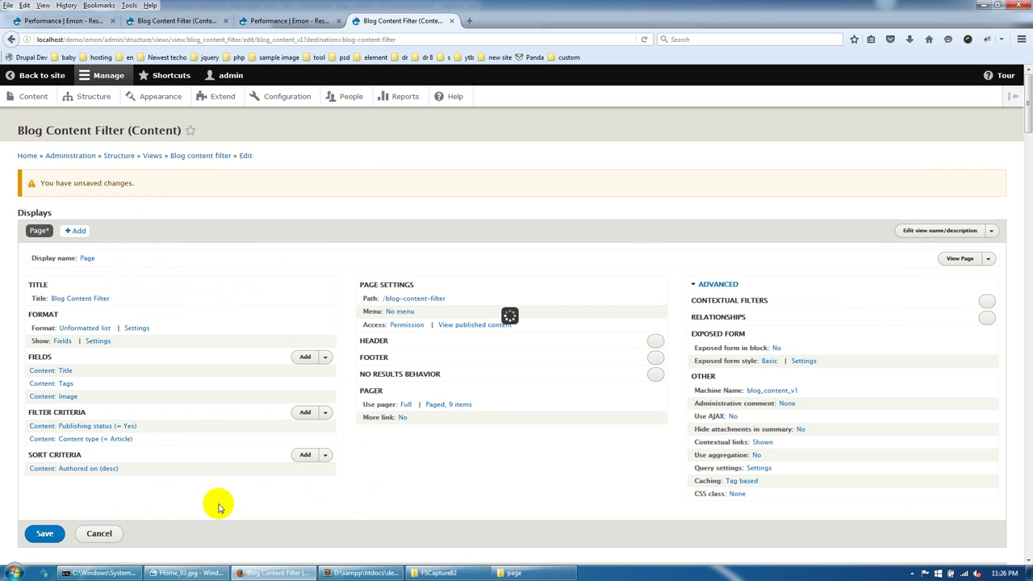
left_click(44, 534)
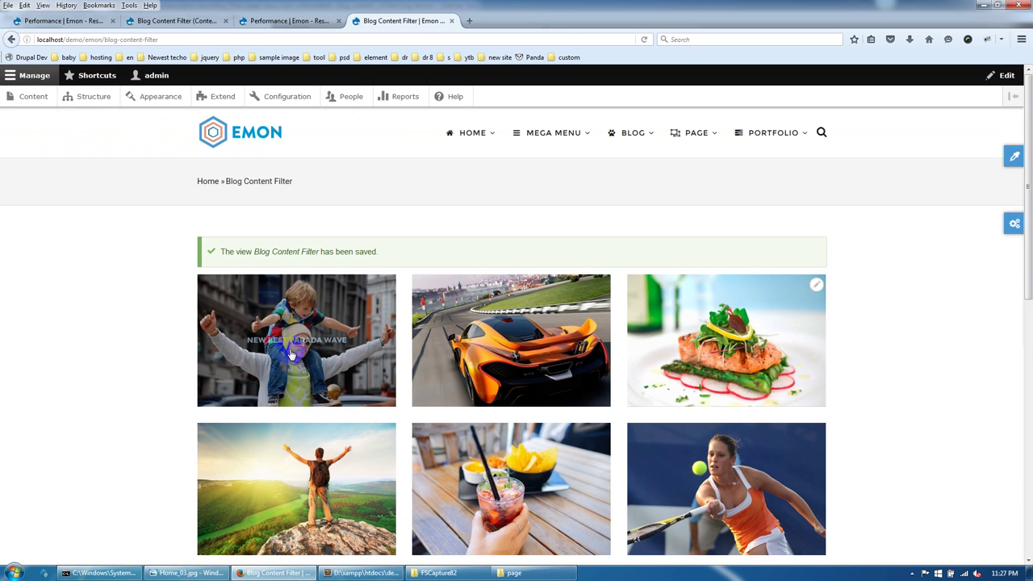
scroll(716, 347, "down", 3)
scroll(520, 368, "down", 5)
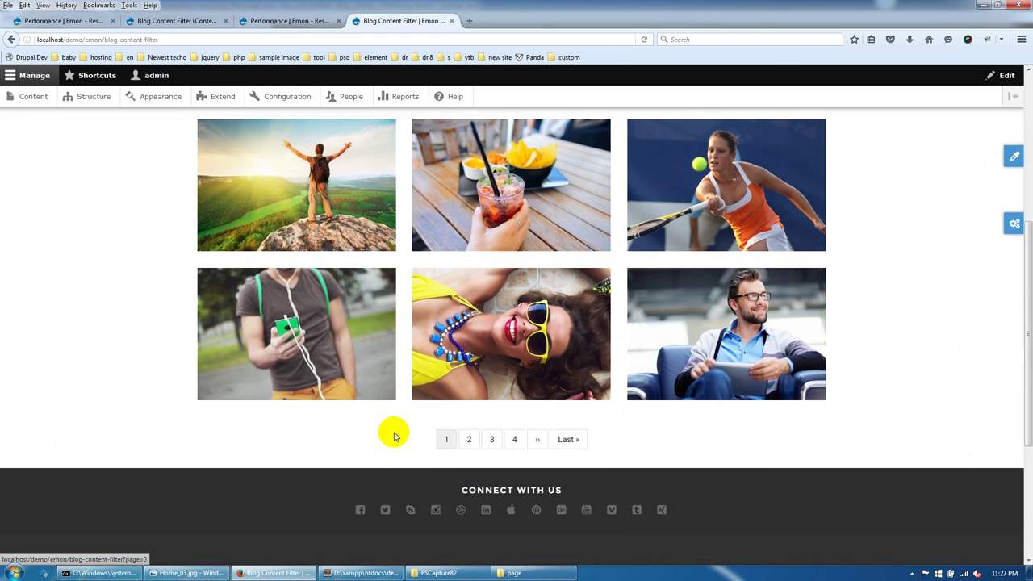
scroll(394, 433, "up", 6)
Add a new view named Blog Tab Filter and have it create a block, keeping the Unformatted list display format
left_click(92, 108)
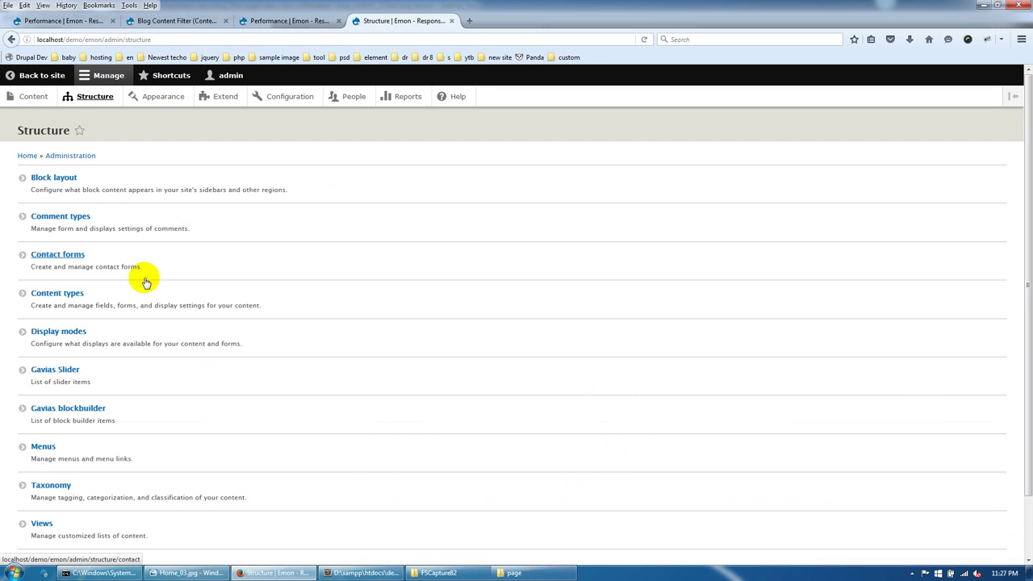
scroll(143, 279, "down", 2)
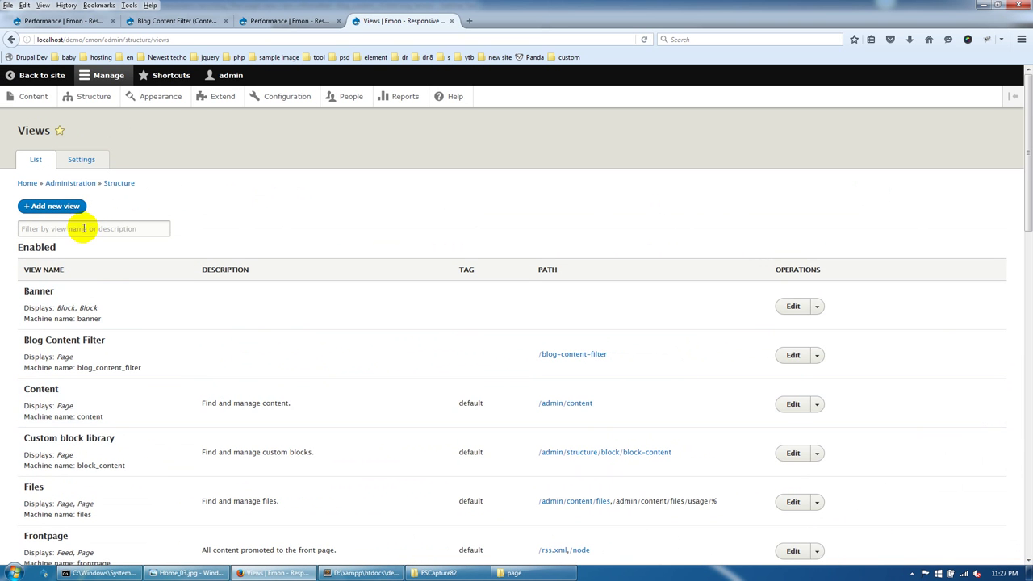
left_click(75, 211)
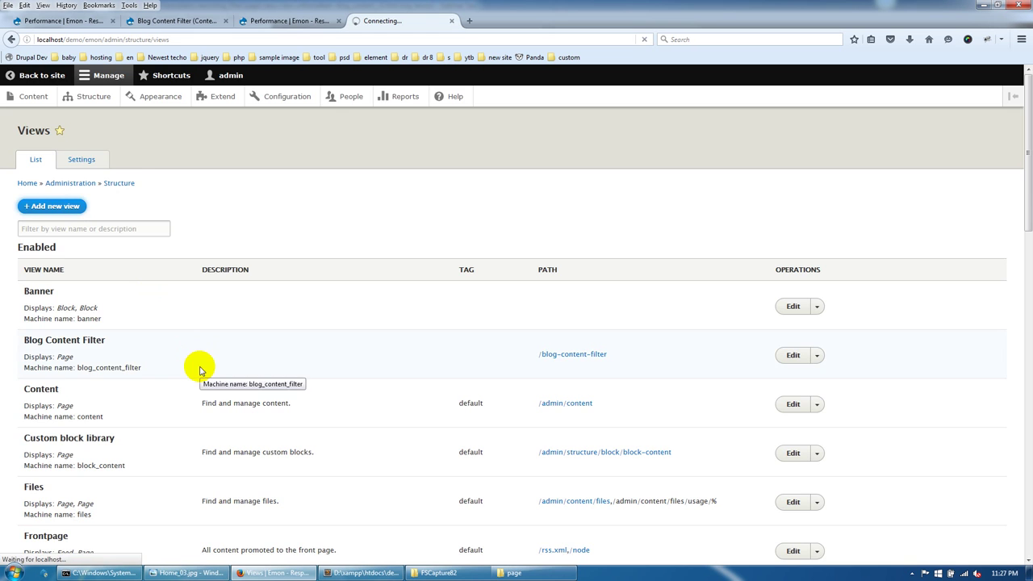
left_click(88, 213)
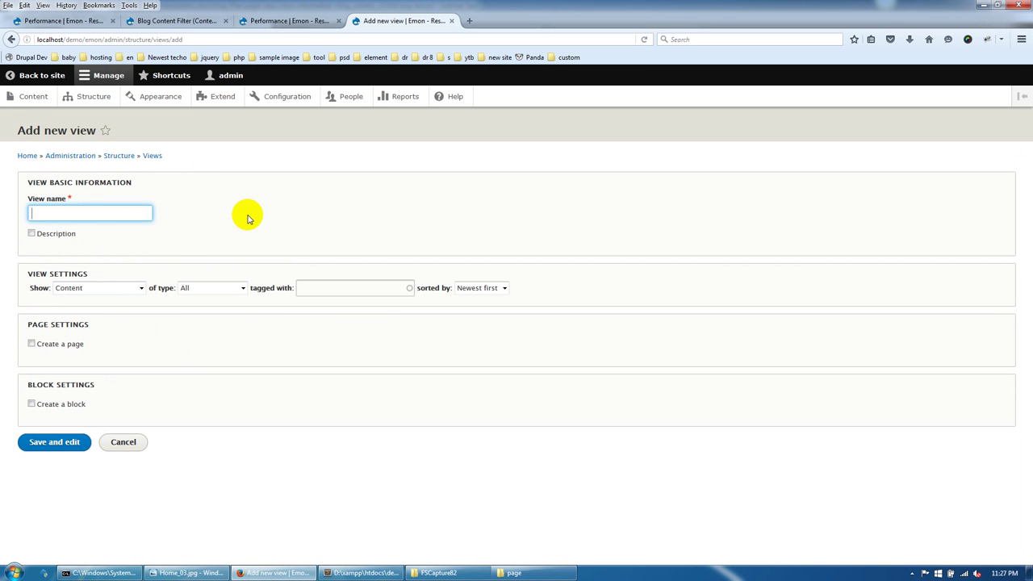
type("Blog Tab Filter")
left_click(50, 403)
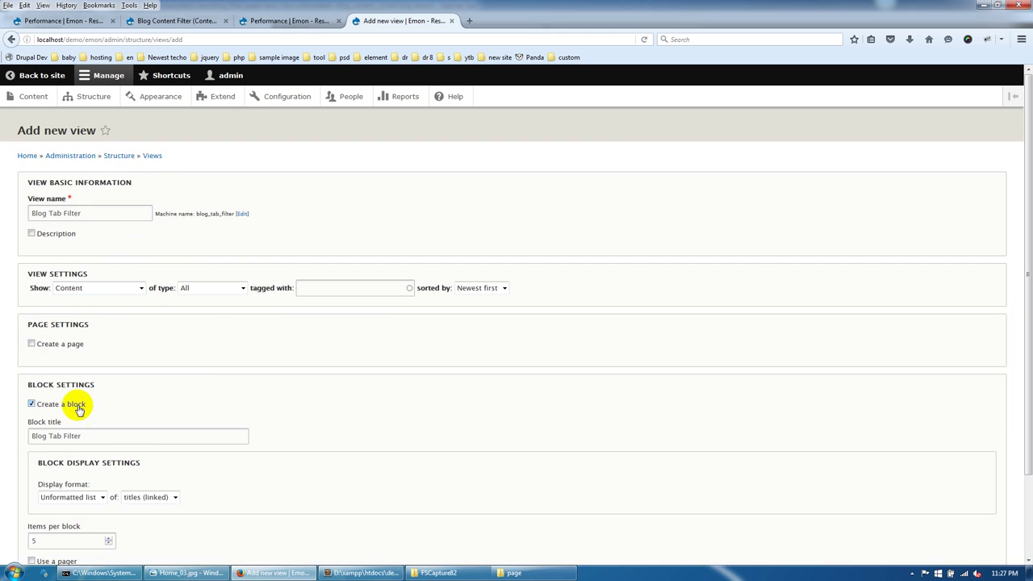
scroll(79, 409, "down", 2)
left_click(93, 406)
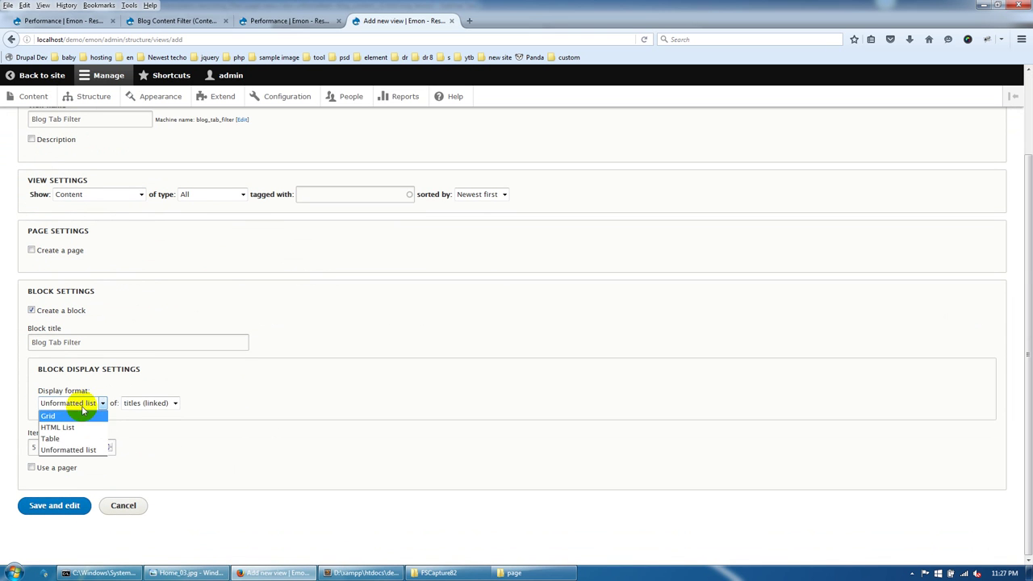
left_click(85, 403)
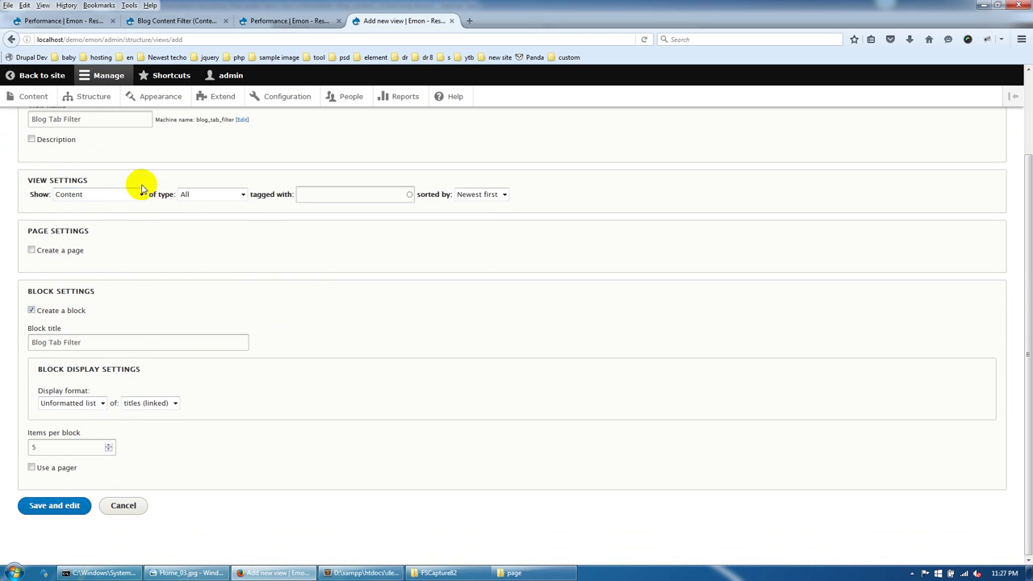
Set the new view to show Taxonomy terms
left_click(207, 195)
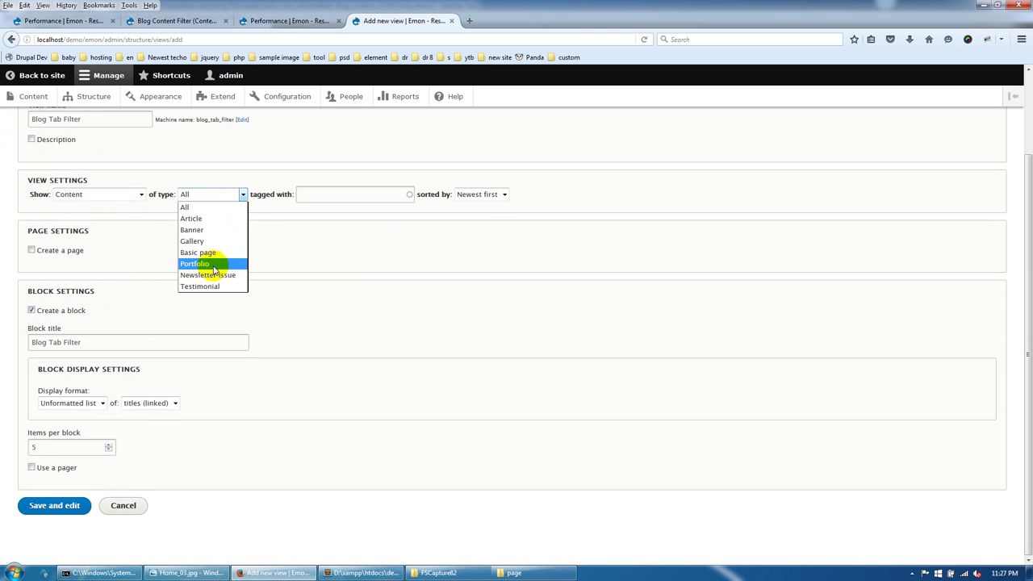
left_click(142, 195)
left_click(101, 264)
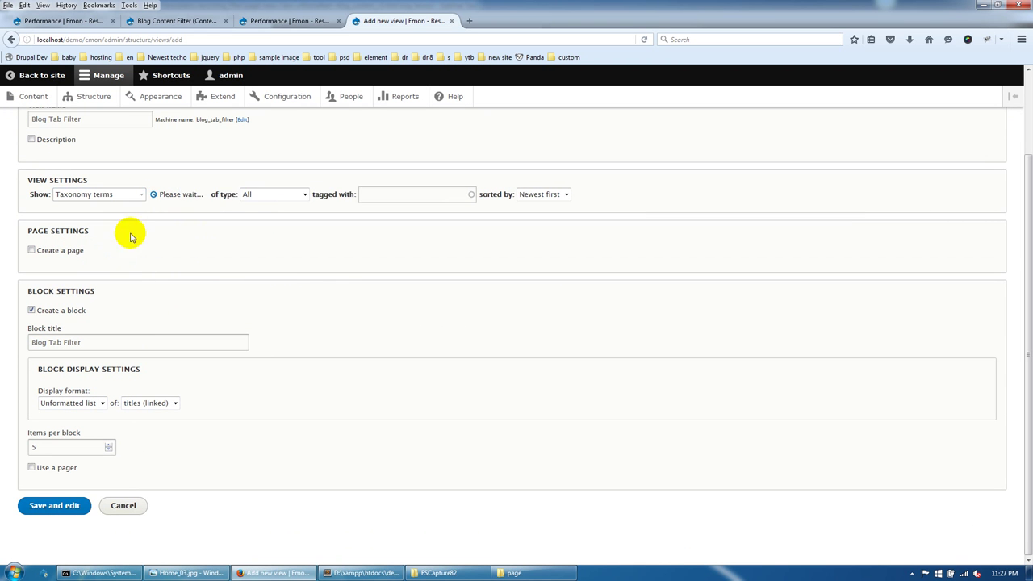
Set the new view's type to Article and have its block display an unformatted list of fields
left_click(198, 194)
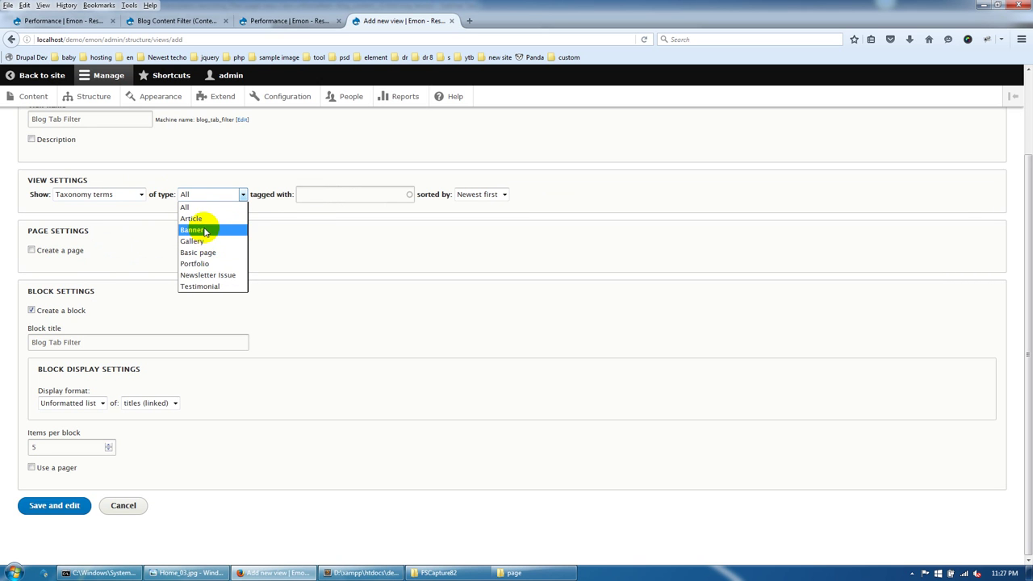
left_click(298, 233)
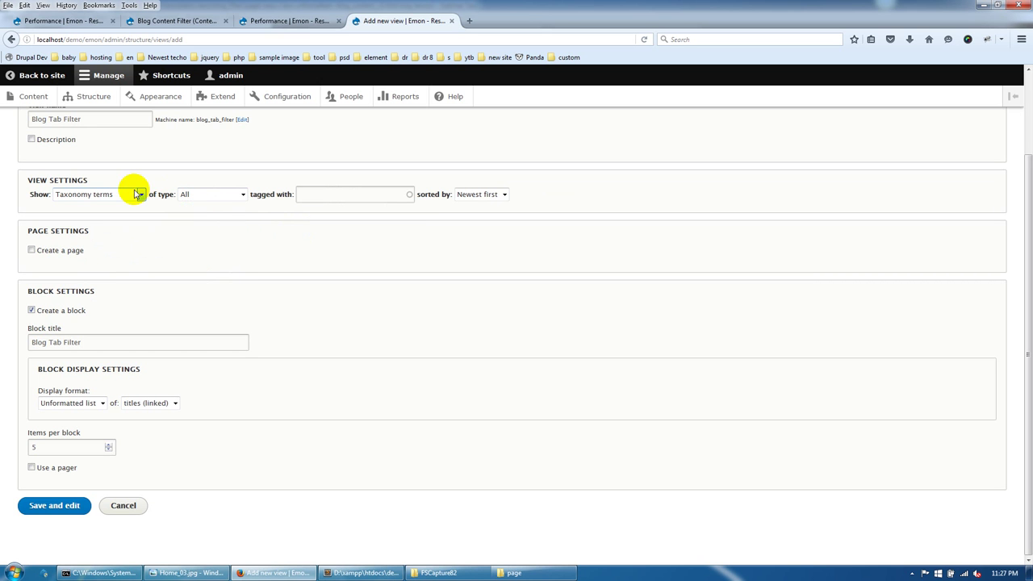
left_click(219, 201)
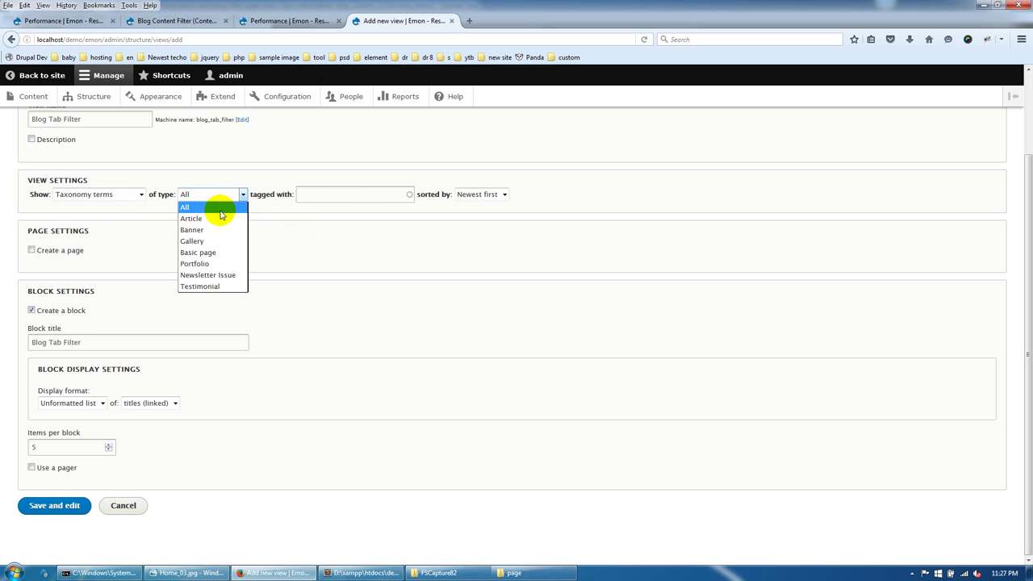
left_click(134, 196)
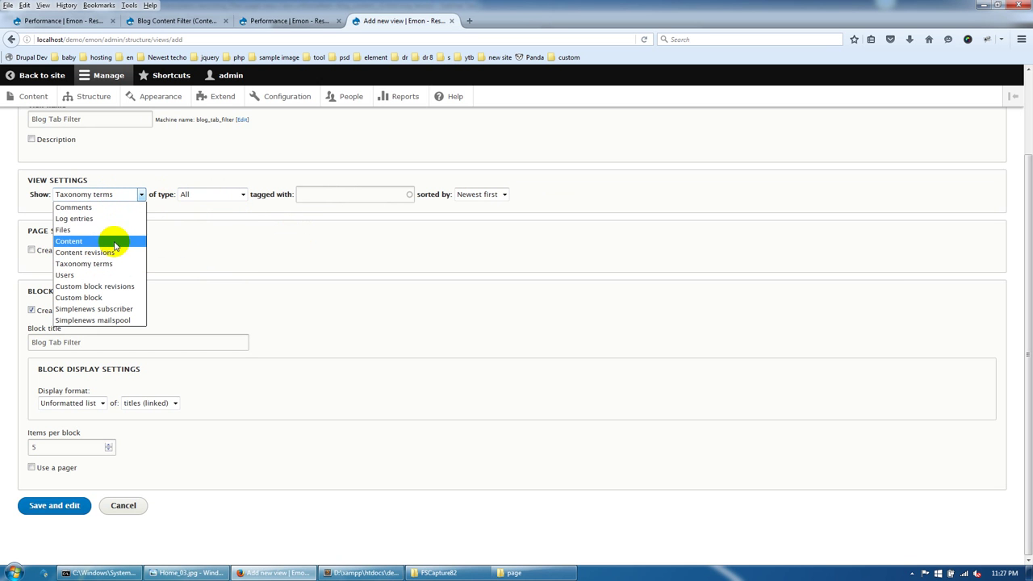
left_click(223, 244)
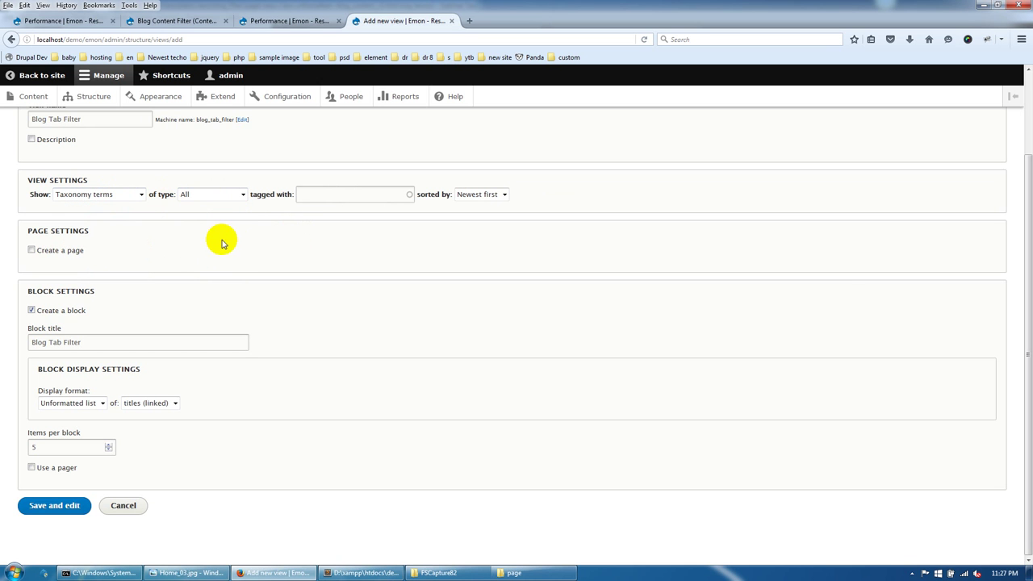
left_click(218, 196)
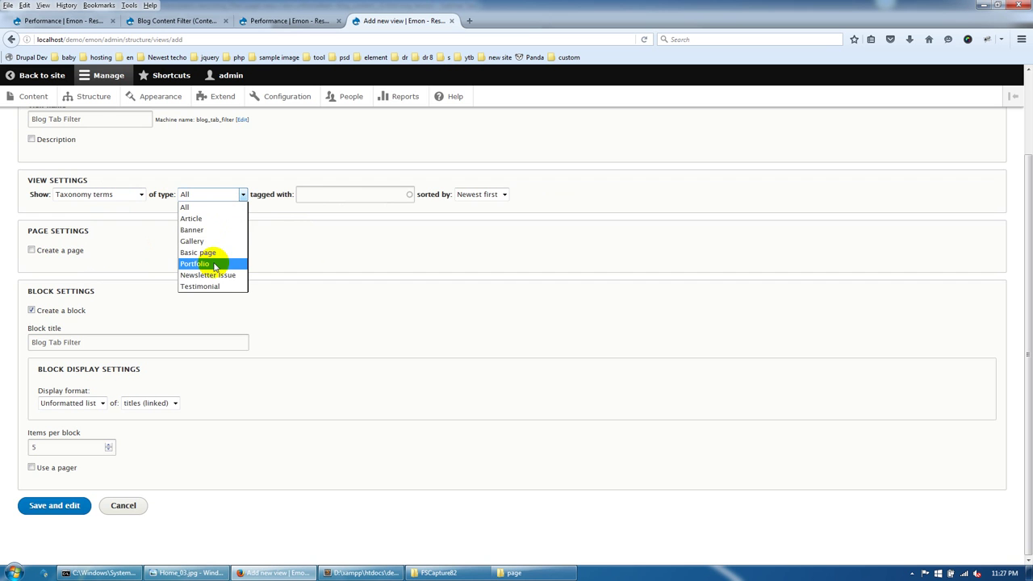
left_click(209, 219)
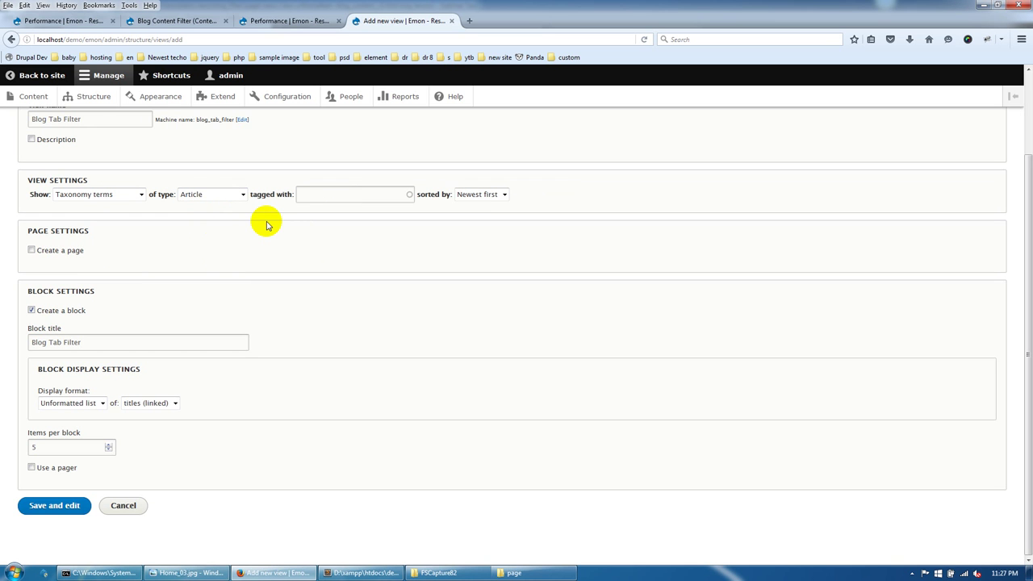
left_click(125, 408)
left_click(146, 460)
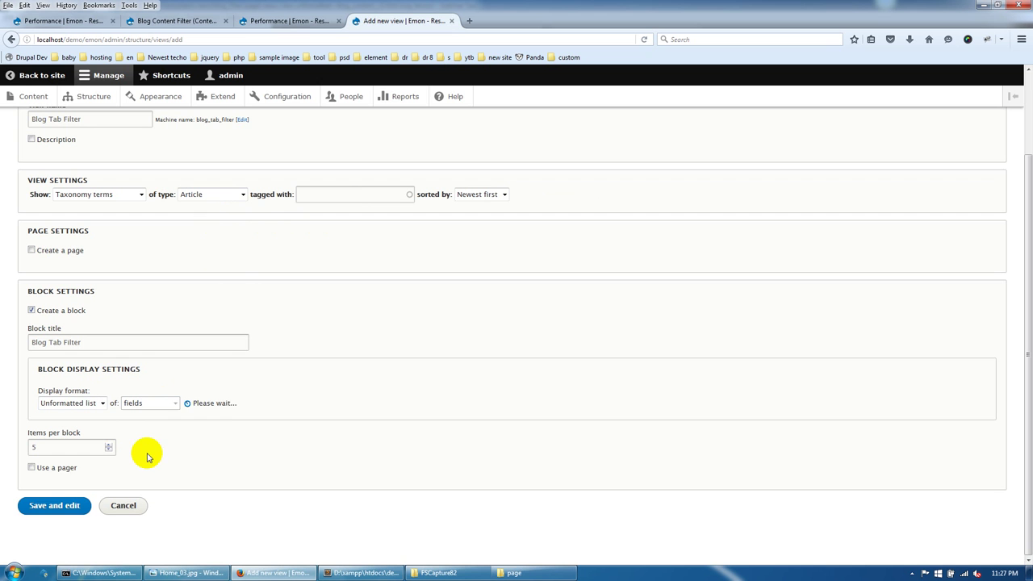
Set the Blog Tab Filter view's taxonomy term type to Tags and save it to continue editing
left_click(53, 506)
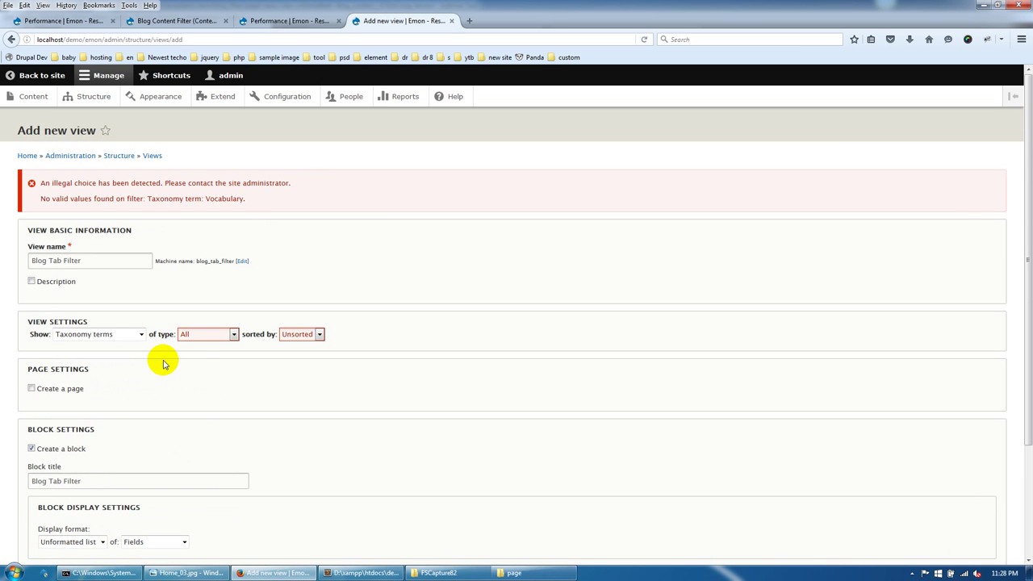
left_click(199, 337)
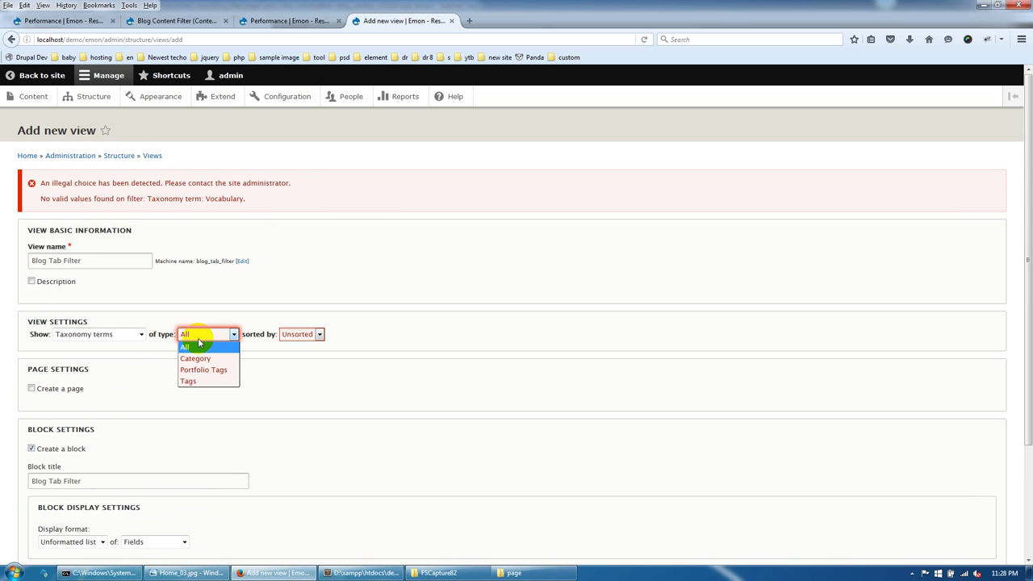
left_click(201, 382)
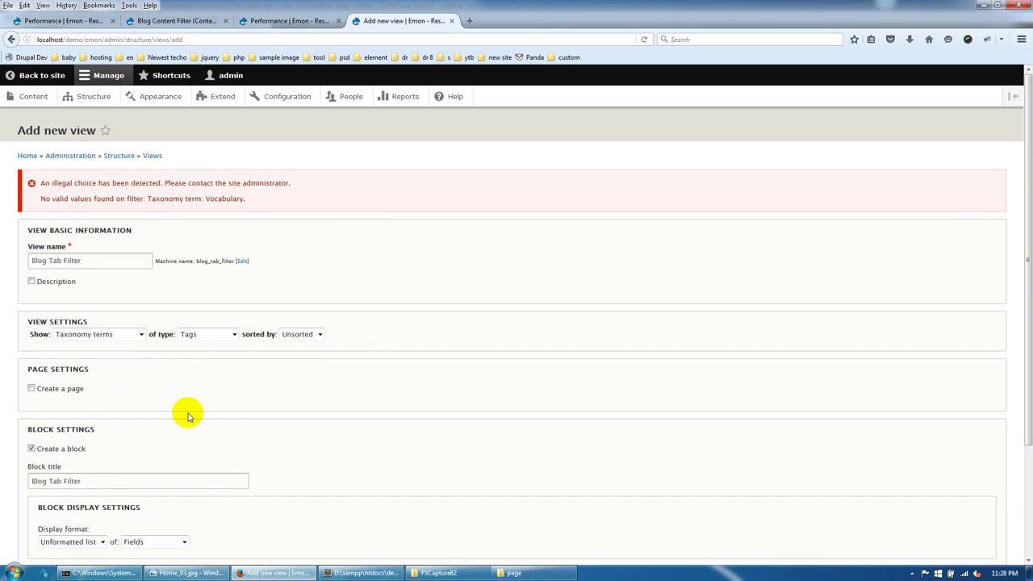
scroll(169, 428, "down", 3)
left_click(54, 505)
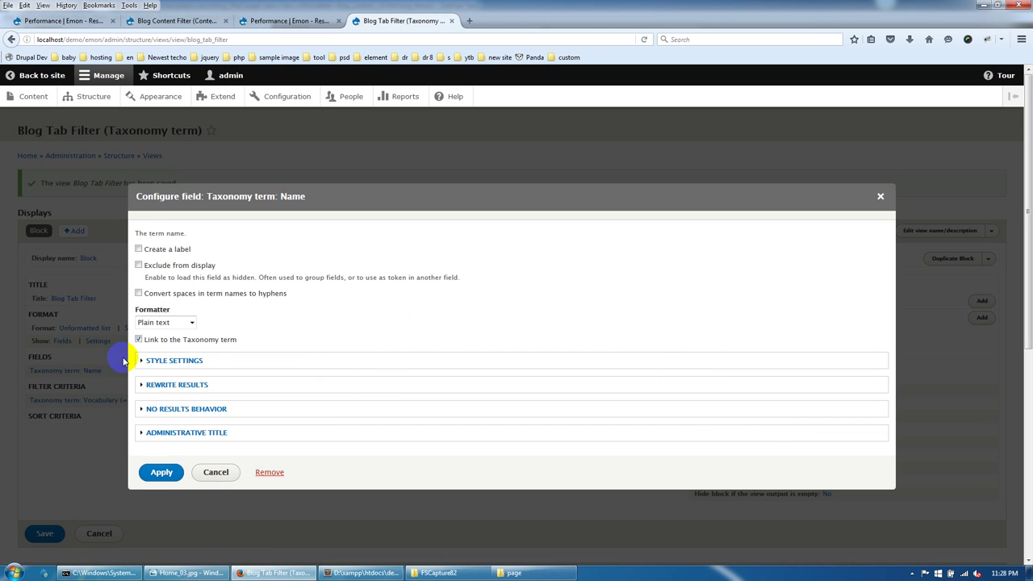
Turn off linking to the taxonomy term for the Taxonomy term: Name field and save the view
left_click(168, 345)
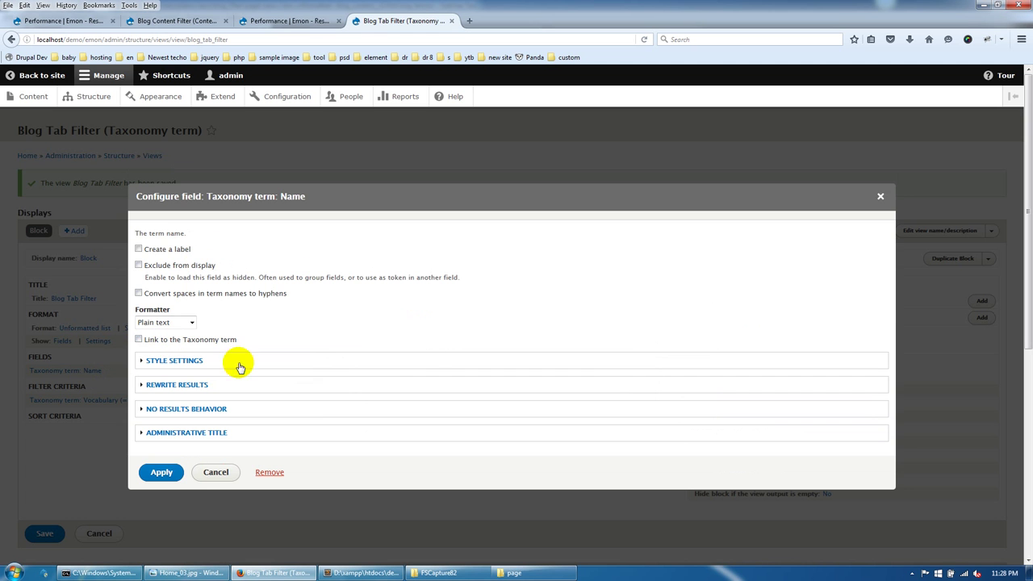
left_click(170, 478)
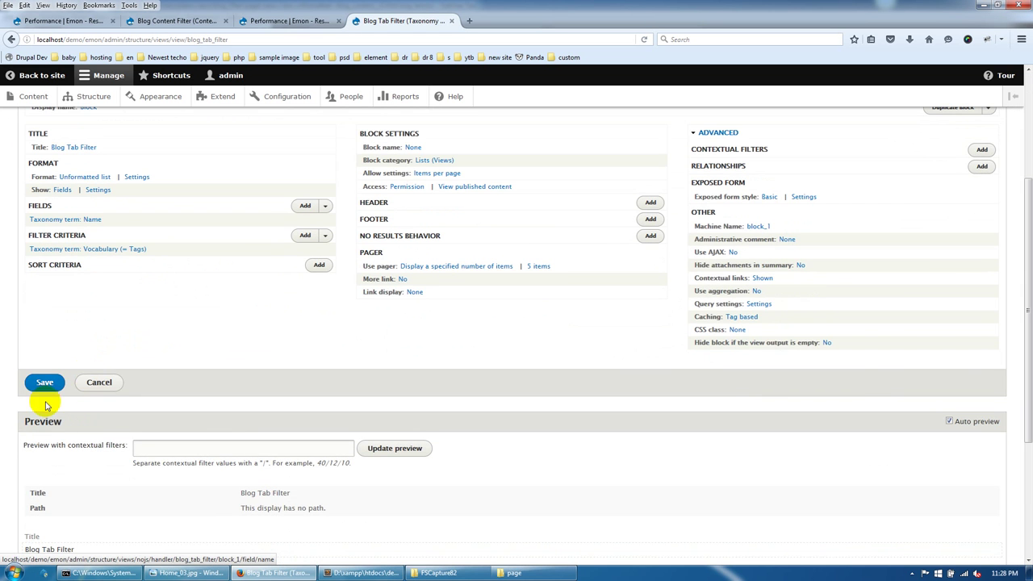
left_click(40, 382)
scroll(81, 381, "up", 2)
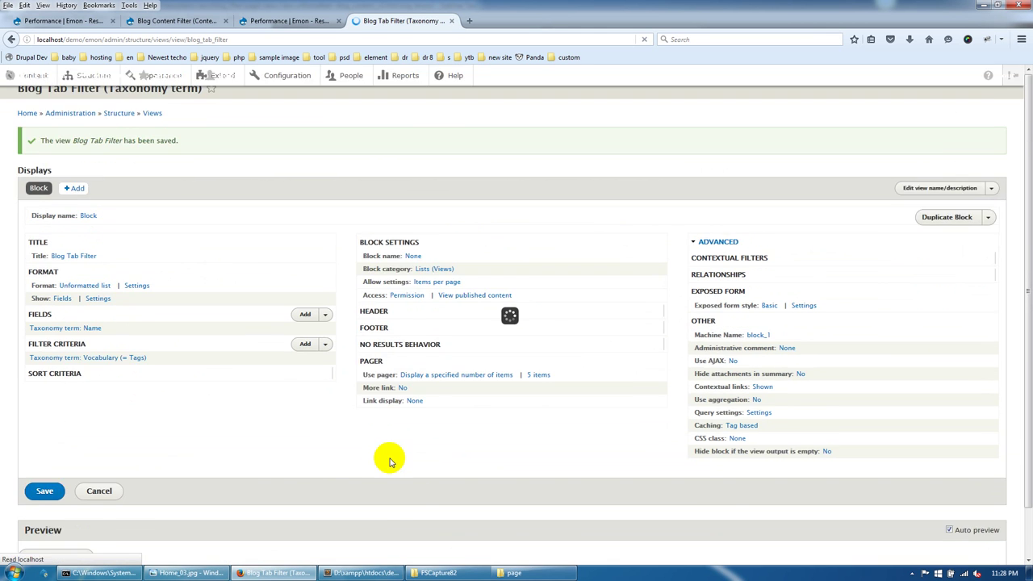
Switch to Windows Explorer and copy the portfolio-filter fields and unformatted Twig templates from the theme's views/portfolio folder
left_click(510, 572)
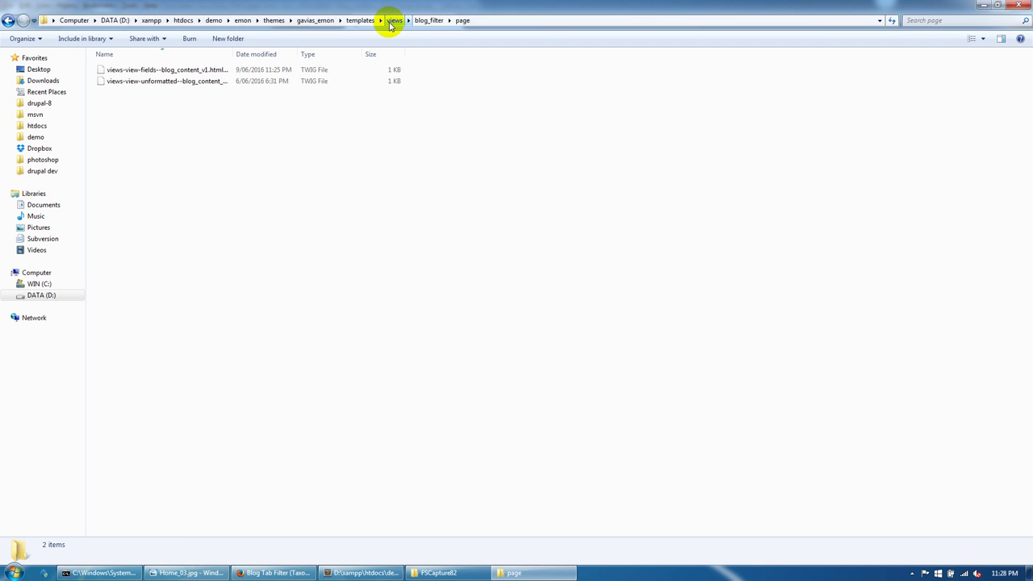
left_click(393, 20)
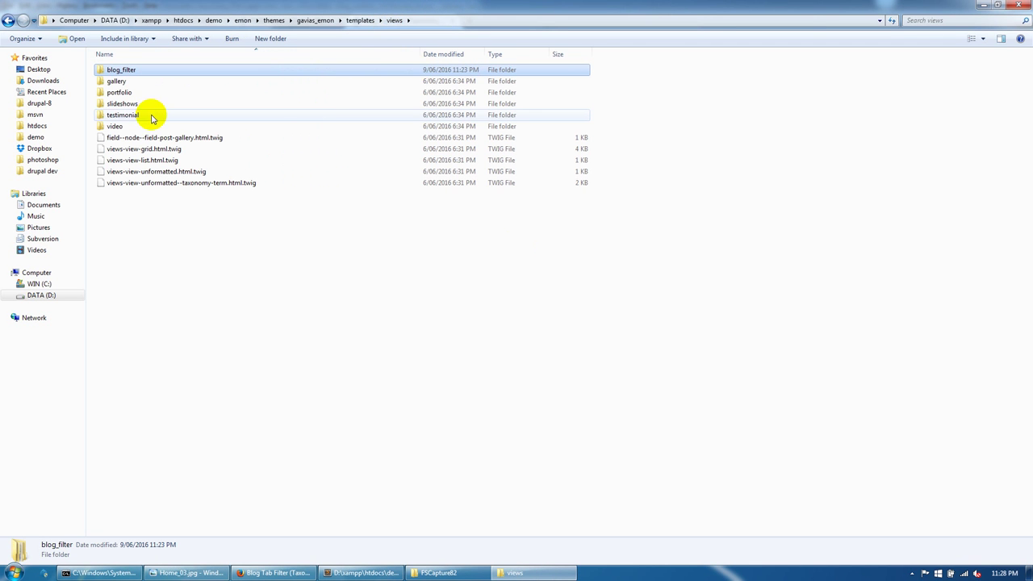
double_click(118, 93)
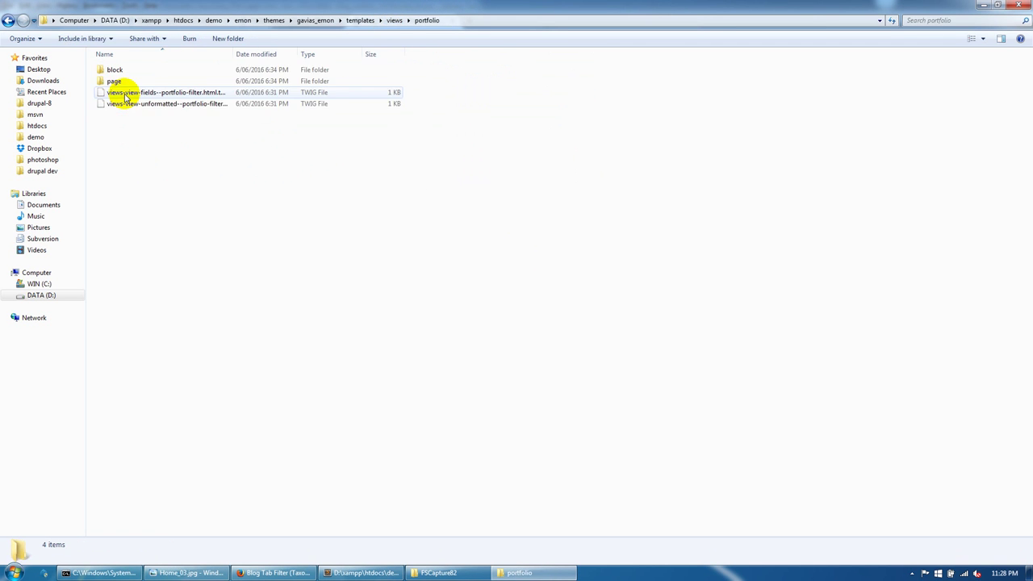
left_click_drag(232, 53, 361, 53)
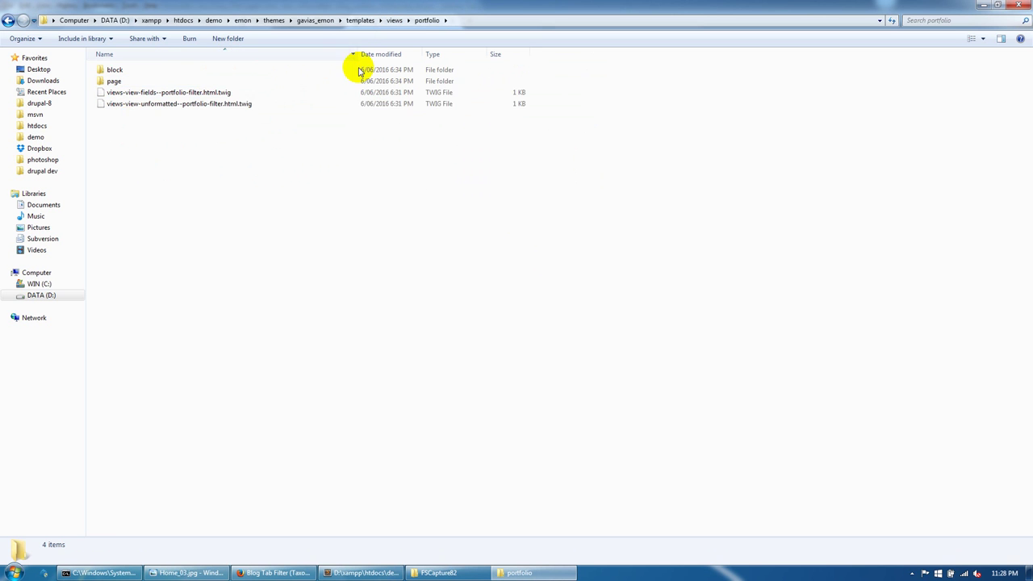
left_click(203, 92)
left_click(207, 103)
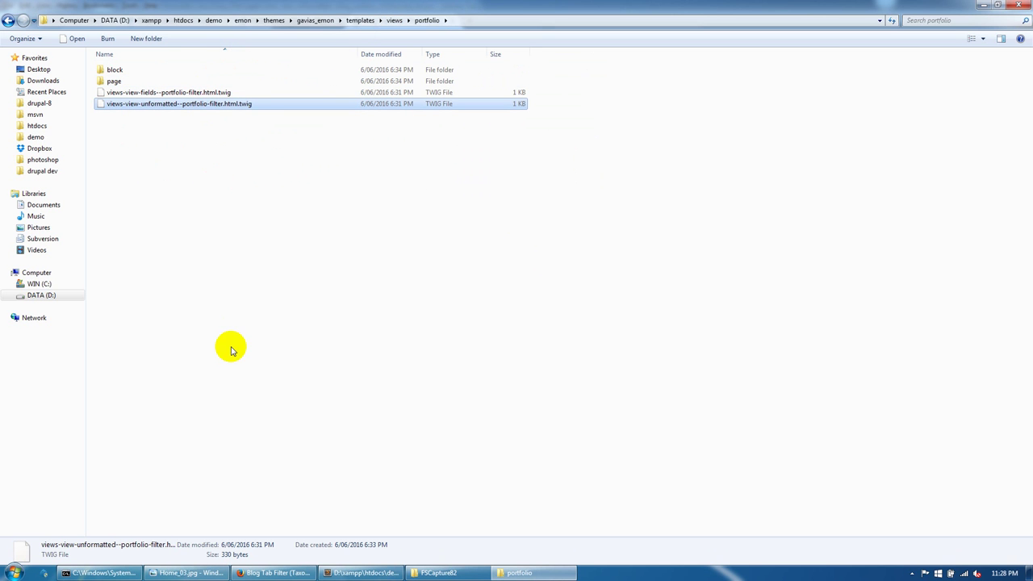
left_click(206, 94, "ctrl")
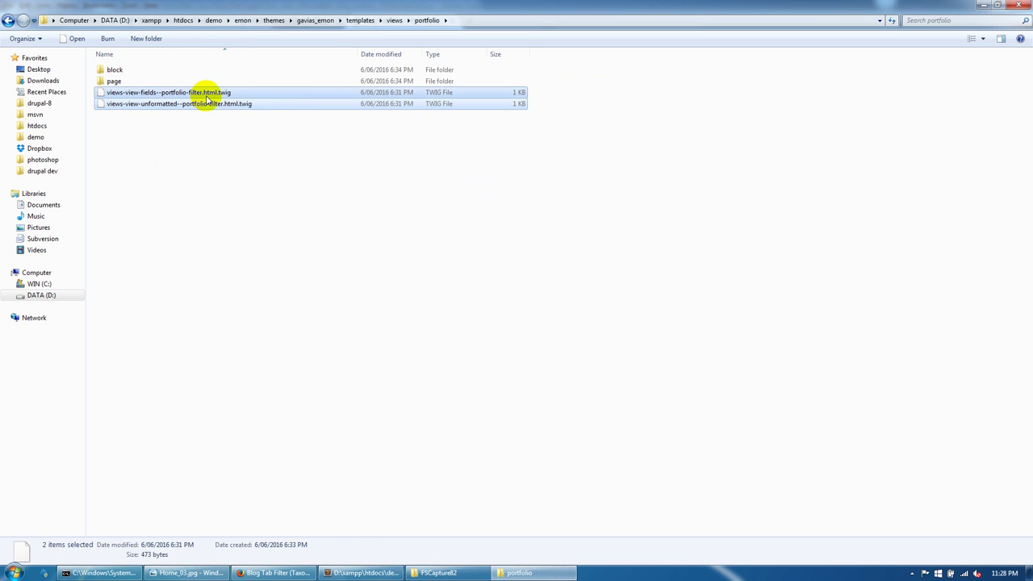
left_click(217, 129)
Paste the two portfolio-filter templates into the views/blog_filter folder and widen the file name column
left_click(394, 20)
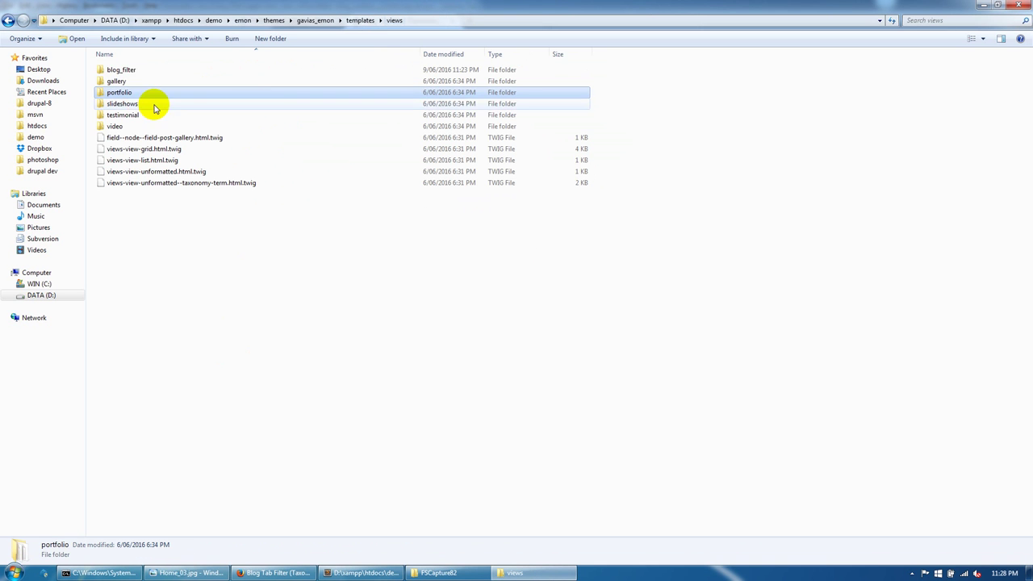
double_click(127, 69)
key("ctrl+v")
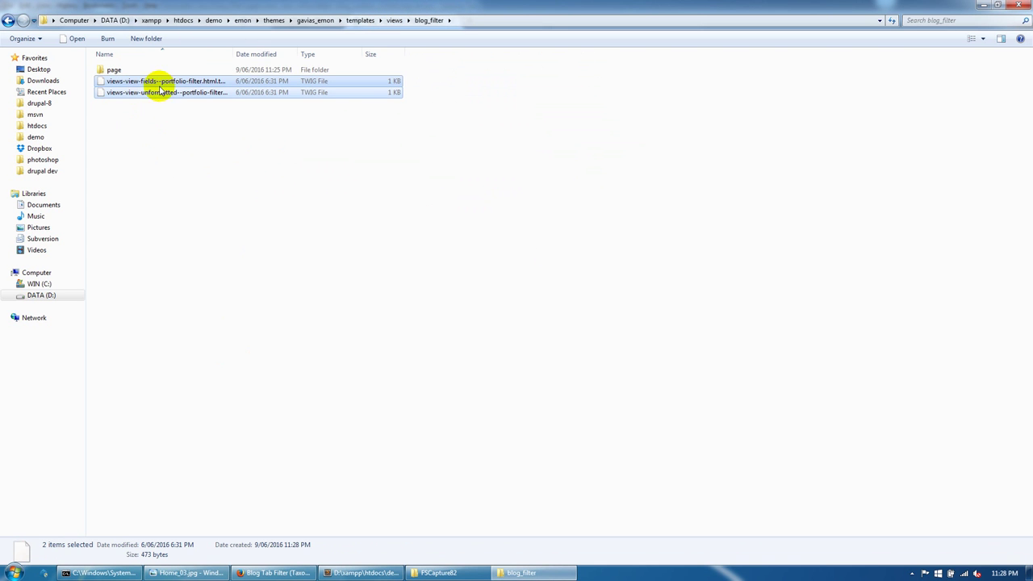
left_click_drag(234, 52, 361, 53)
left_click(303, 136)
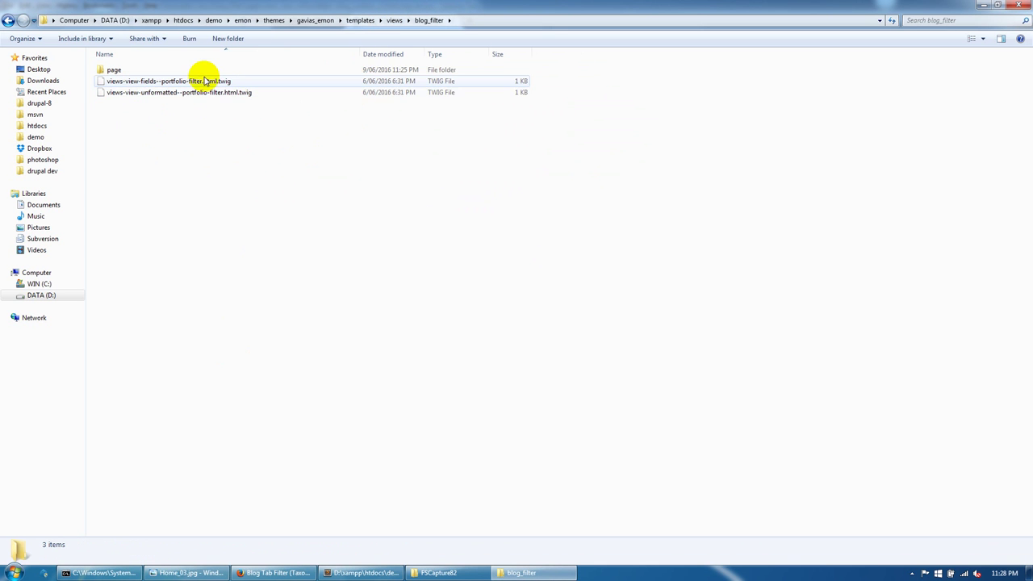
Switch to Firefox, set the block display's machine name to blog_tab_filter, copy that name and save the view
left_click(277, 573)
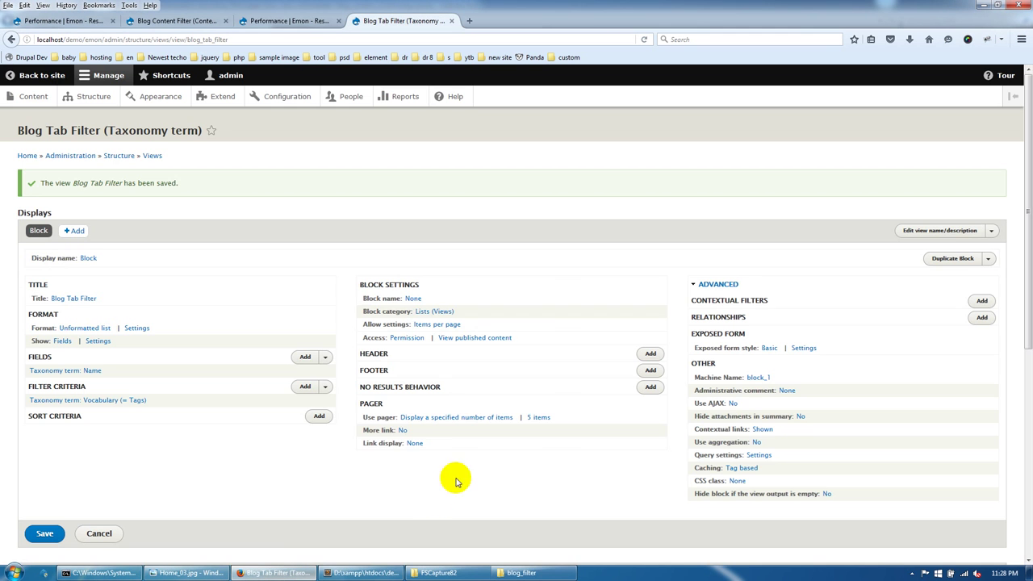
left_click(755, 378)
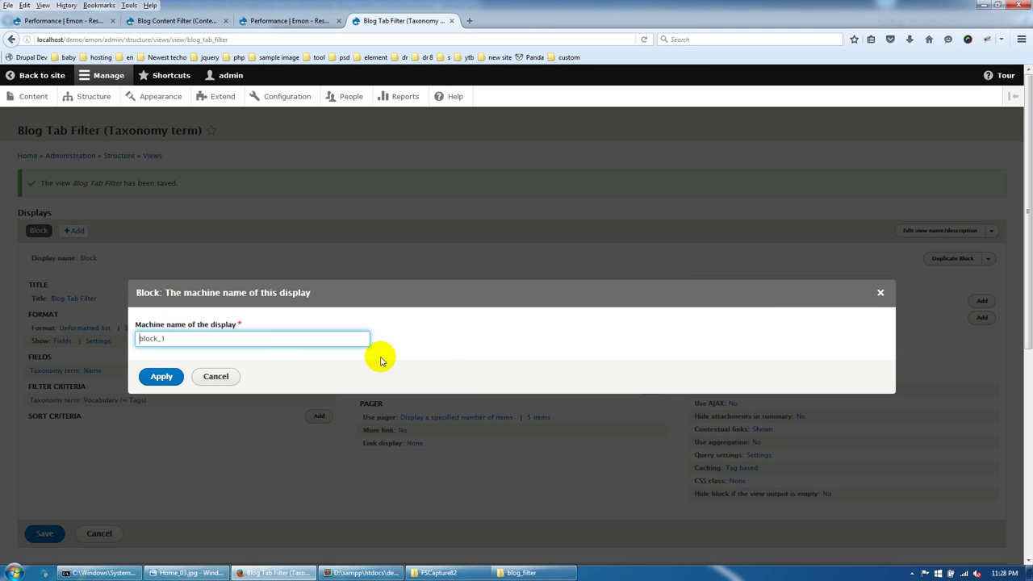
double_click(242, 339)
type("b")
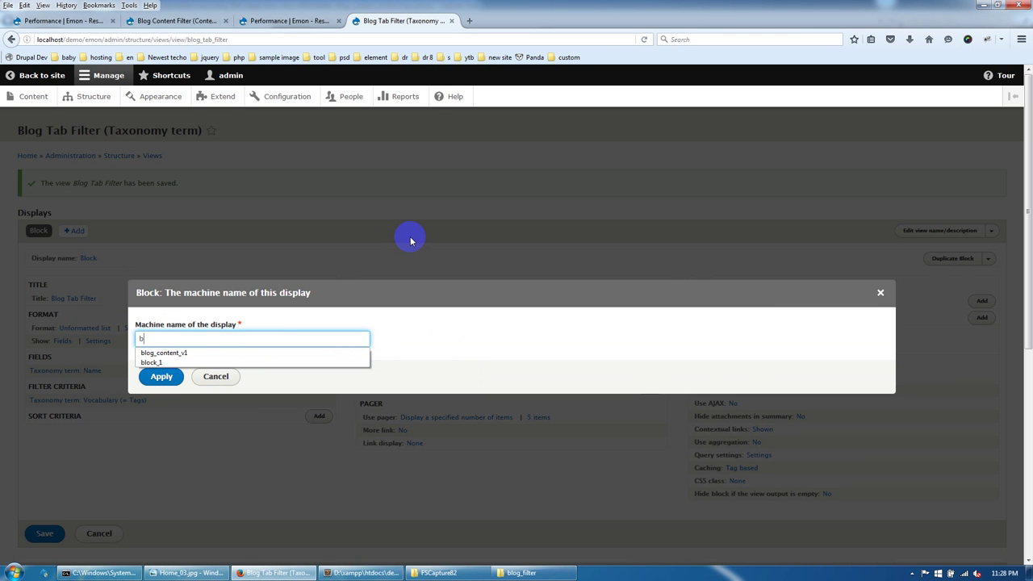
type("log_tab_filter")
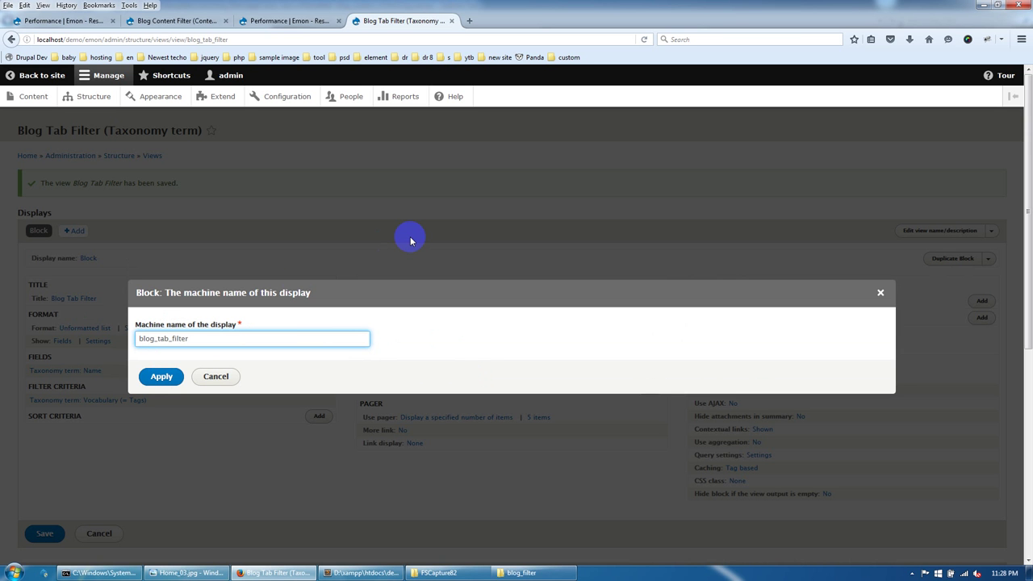
left_click_drag(230, 334, 81, 334)
key("ctrl+c")
left_click(158, 376)
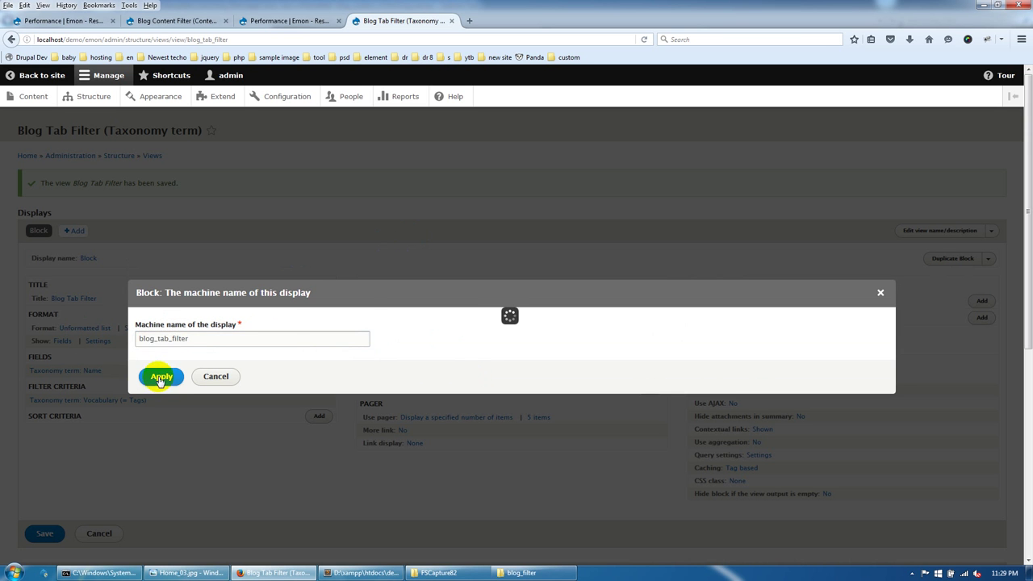
scroll(113, 408, "down", 3)
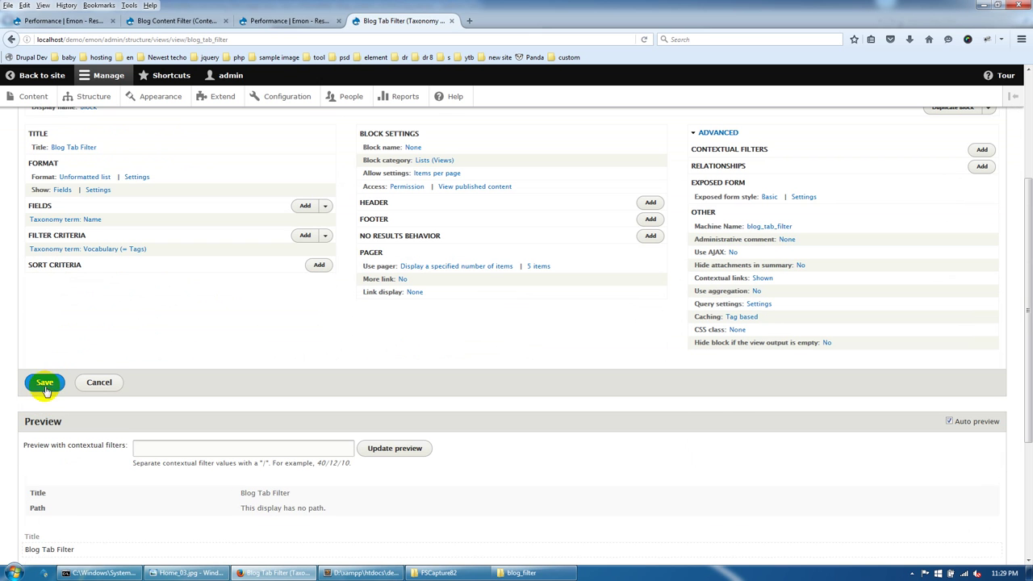
left_click(44, 383)
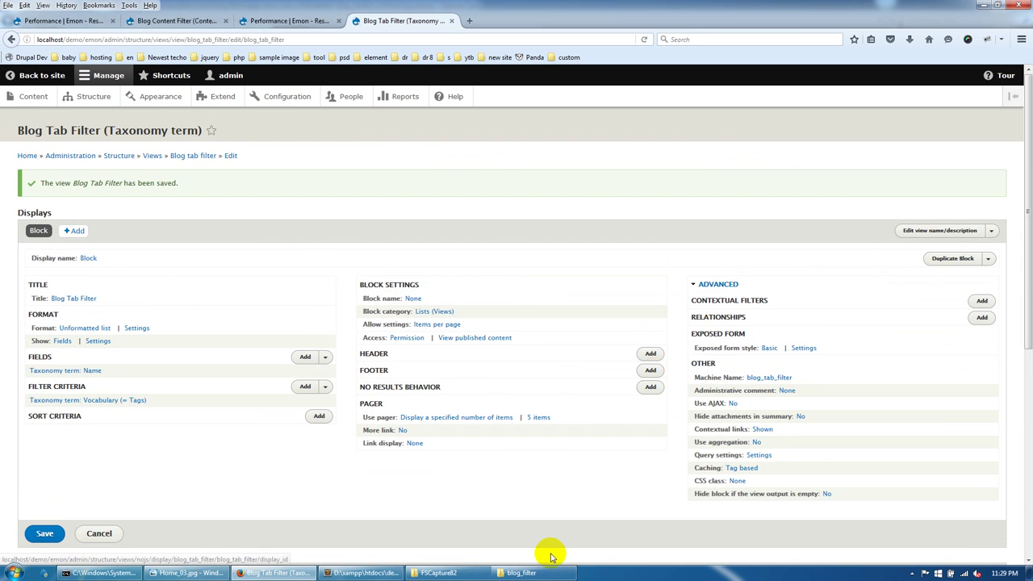
Switch to Windows Explorer and rename the fields template in blog_filter as views-view-fields--blog-tab-filter.html.twig
left_click(528, 573)
left_click(198, 83)
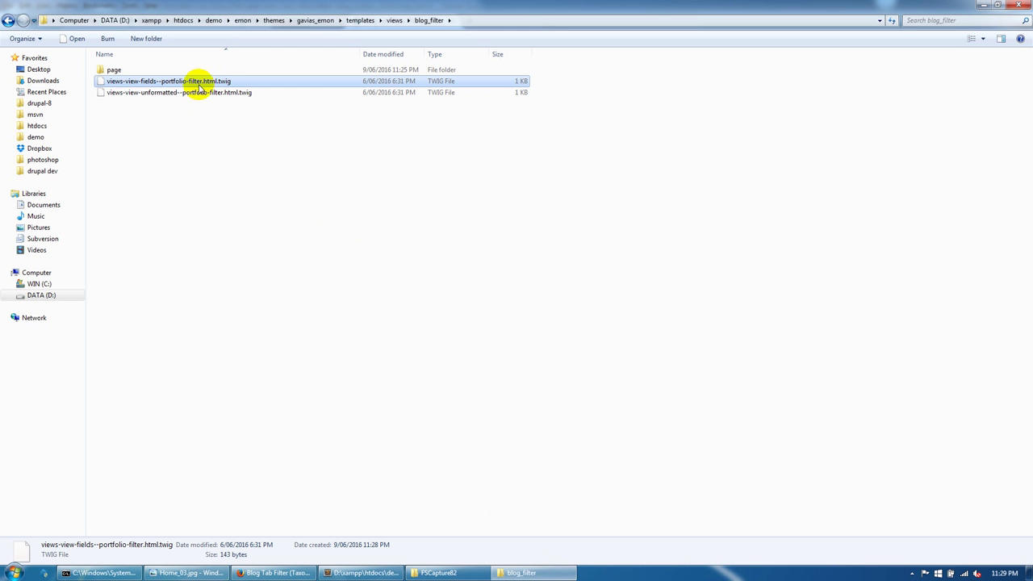
left_click(198, 84)
left_click(168, 82)
left_click_drag(162, 81, 202, 80)
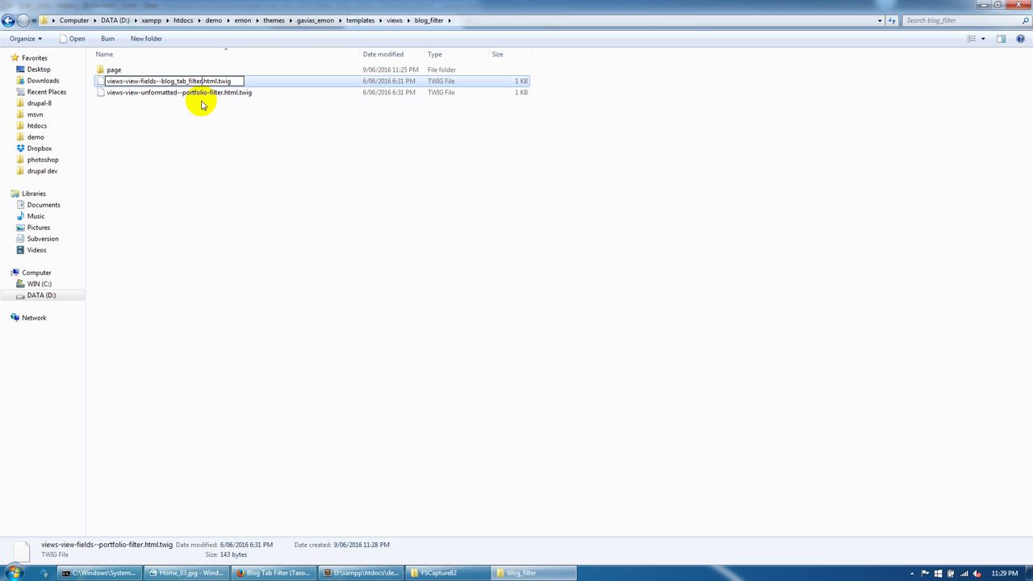
left_click(177, 81)
key("Return")
Rename the unformatted template in blog_filter as views-view-unformatted--blog-tab-filter.html.twig
left_click(202, 95)
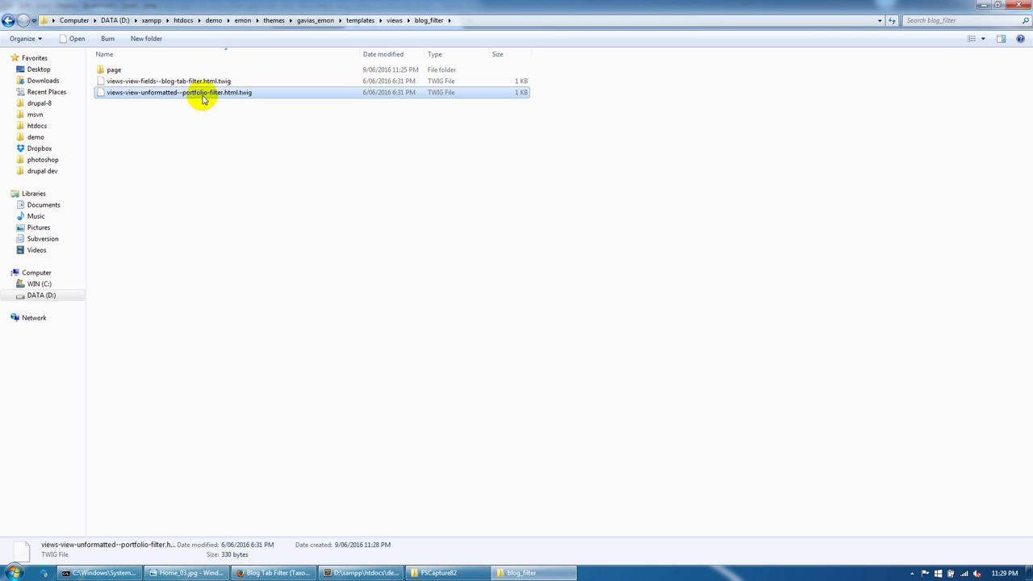
left_click(202, 94)
left_click(181, 92)
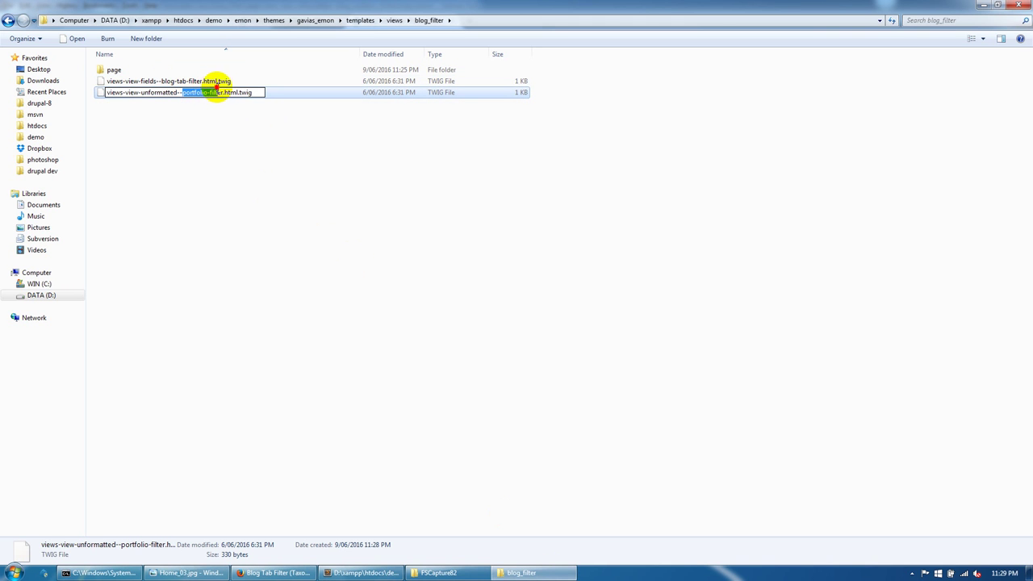
key("ctrl+v")
left_click(199, 94)
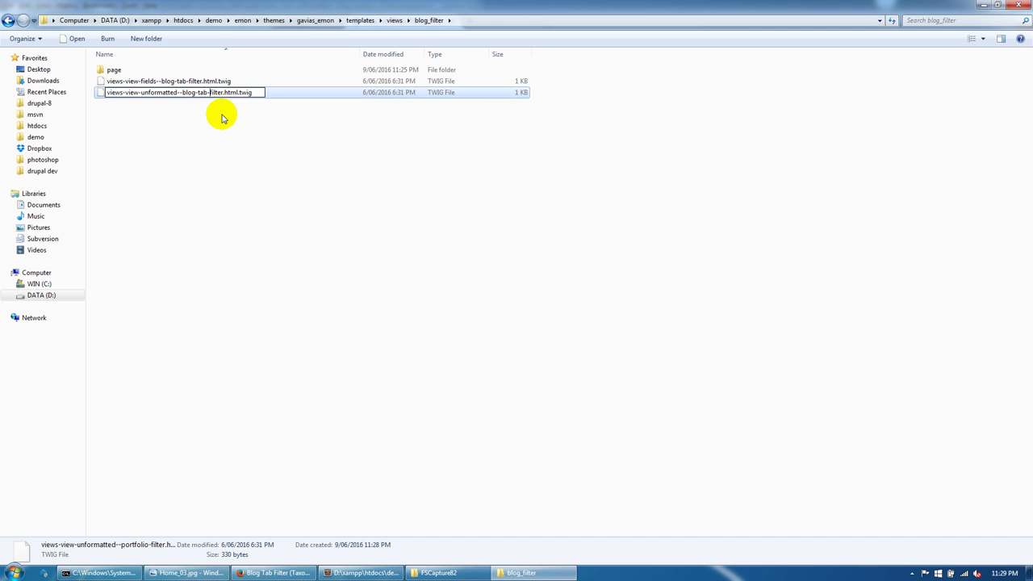
key("Return")
left_click(224, 118)
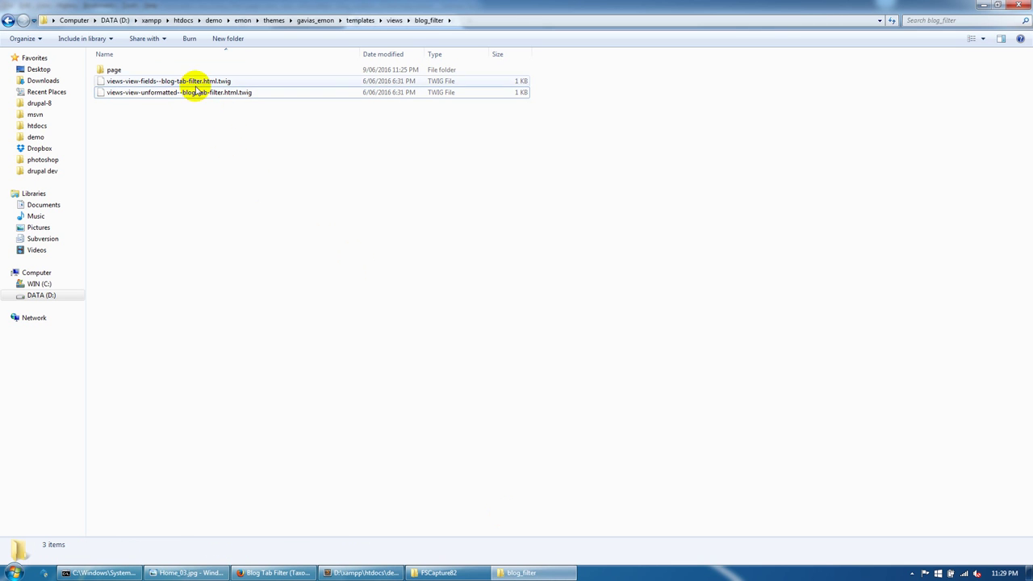
Switch to Firefox and clear all Drupal caches on the Performance page
left_click(273, 572)
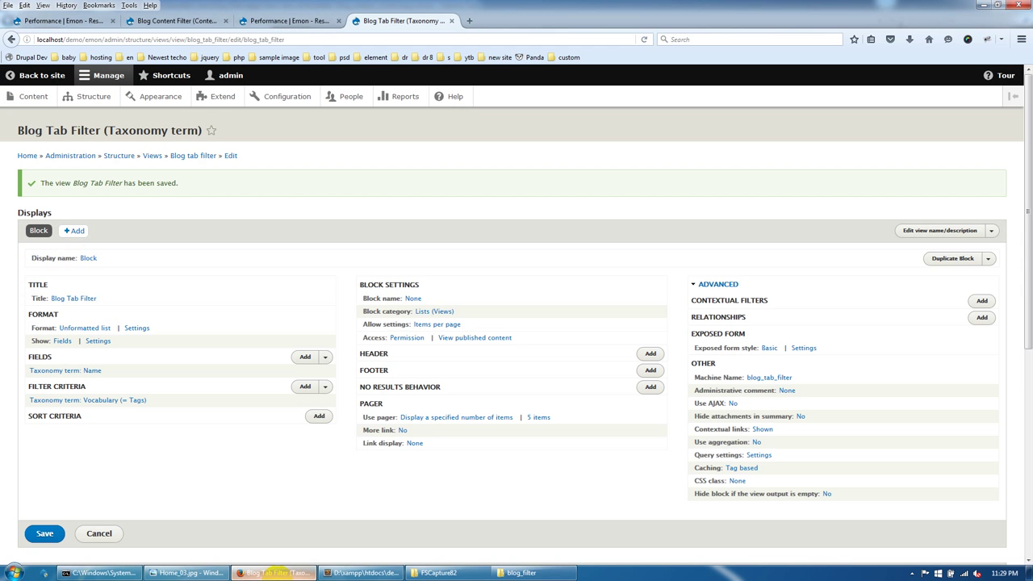
left_click(263, 24)
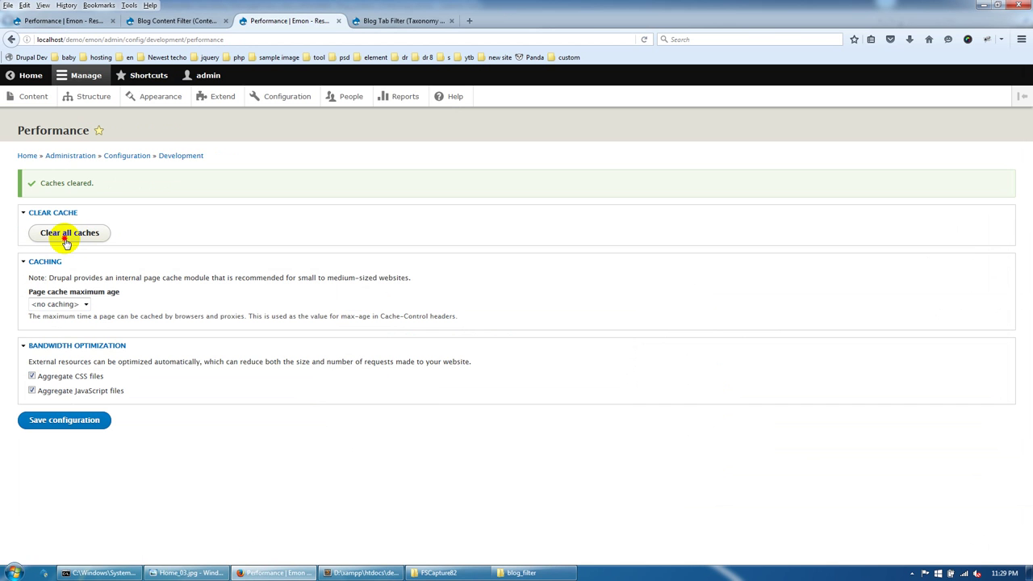
left_click(66, 240)
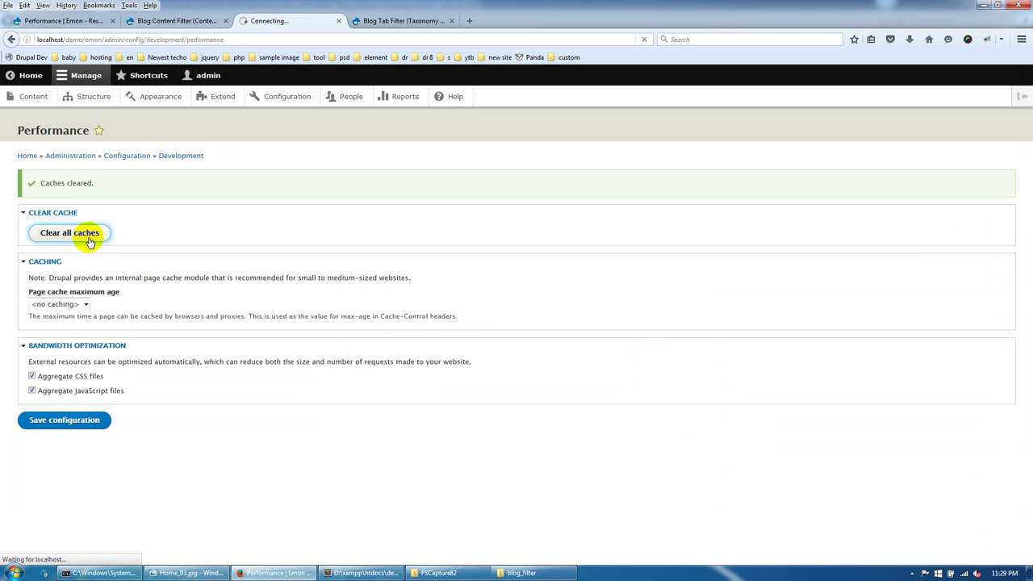
Switch to Sublime Text and review the fields and unformatted blog-tab-filter templates in the blog_filter folder
left_click(329, 565)
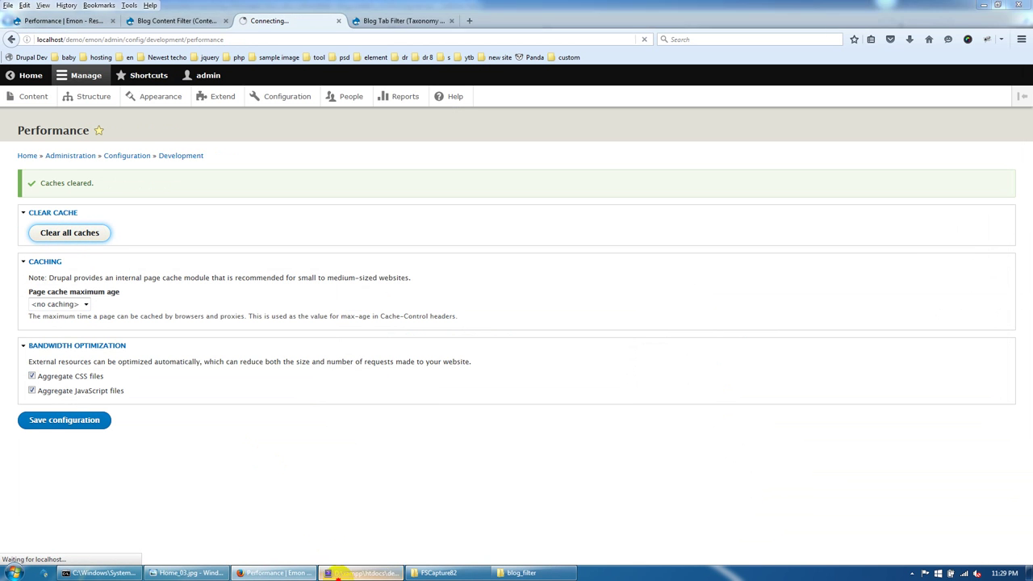
left_click(386, 286)
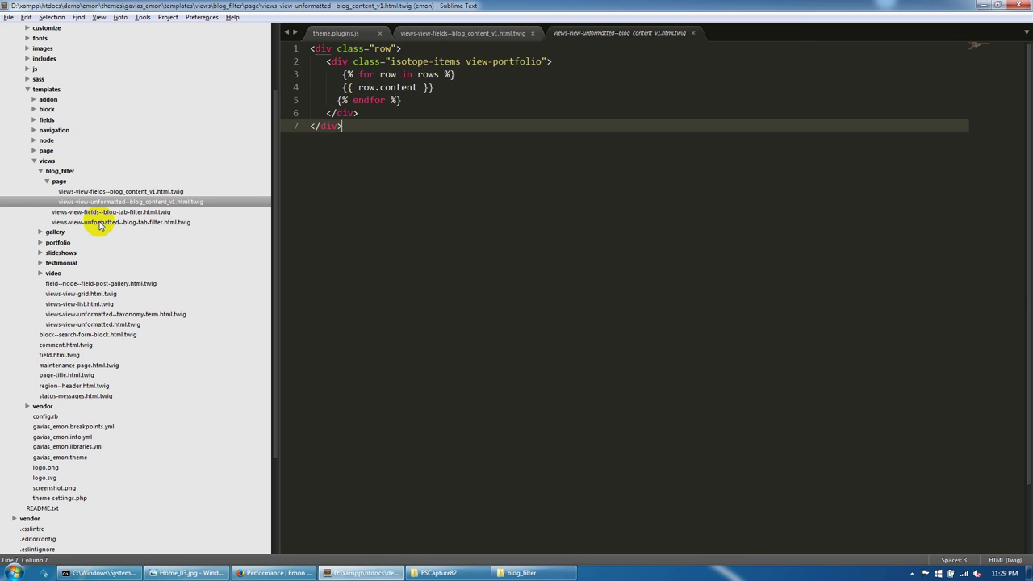
left_click(60, 182)
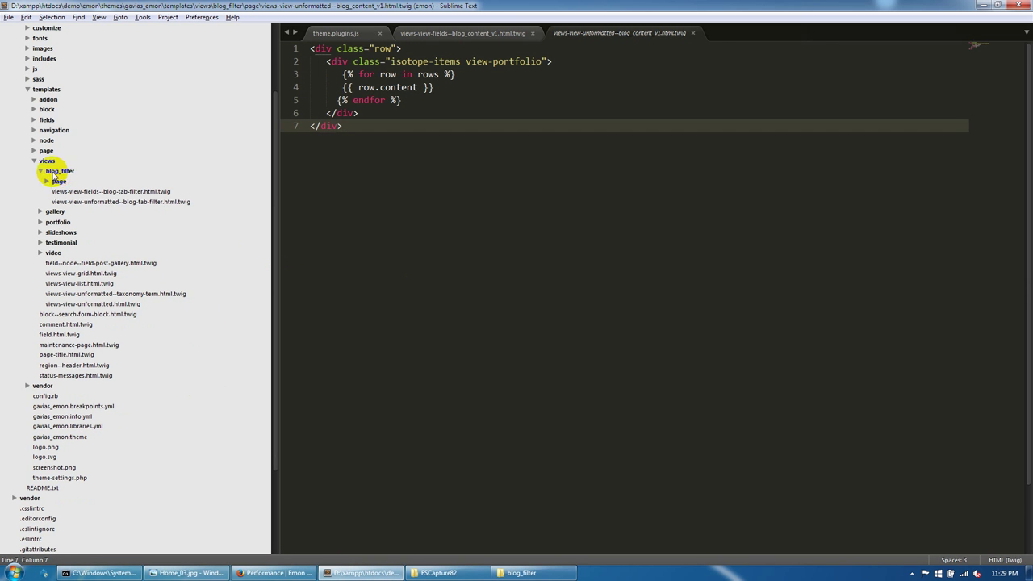
left_click(83, 194)
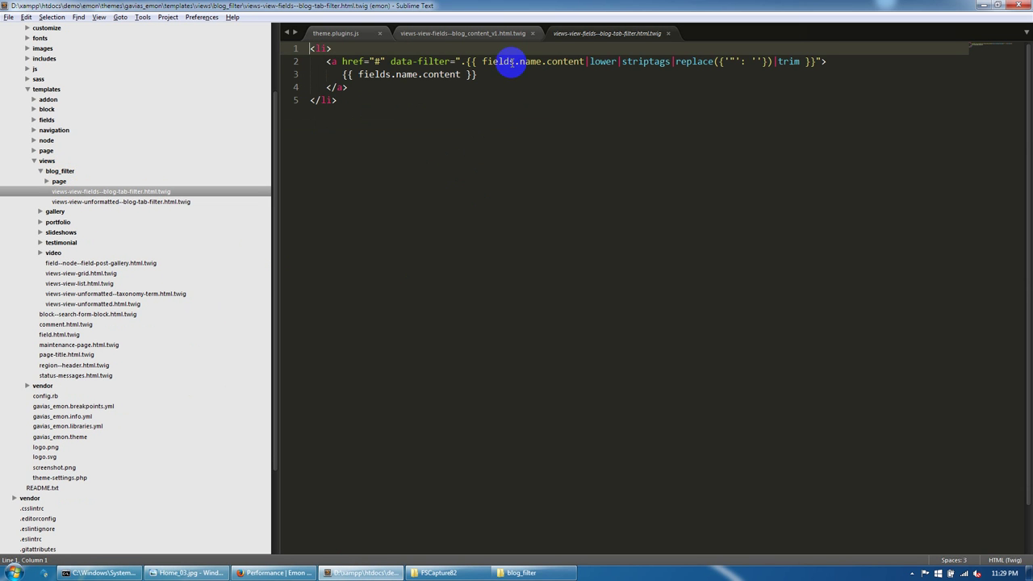
double_click(485, 61)
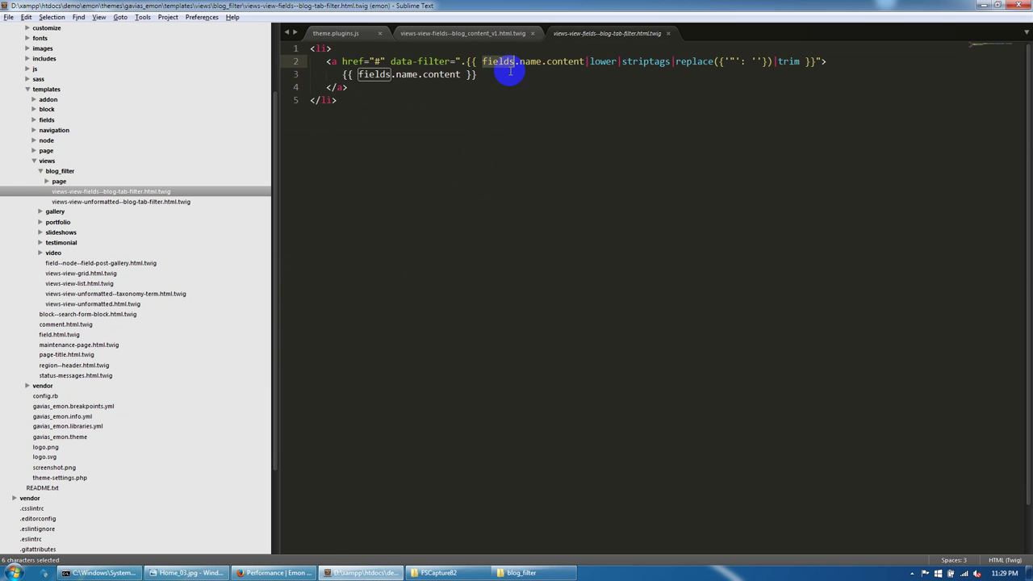
left_click(95, 202)
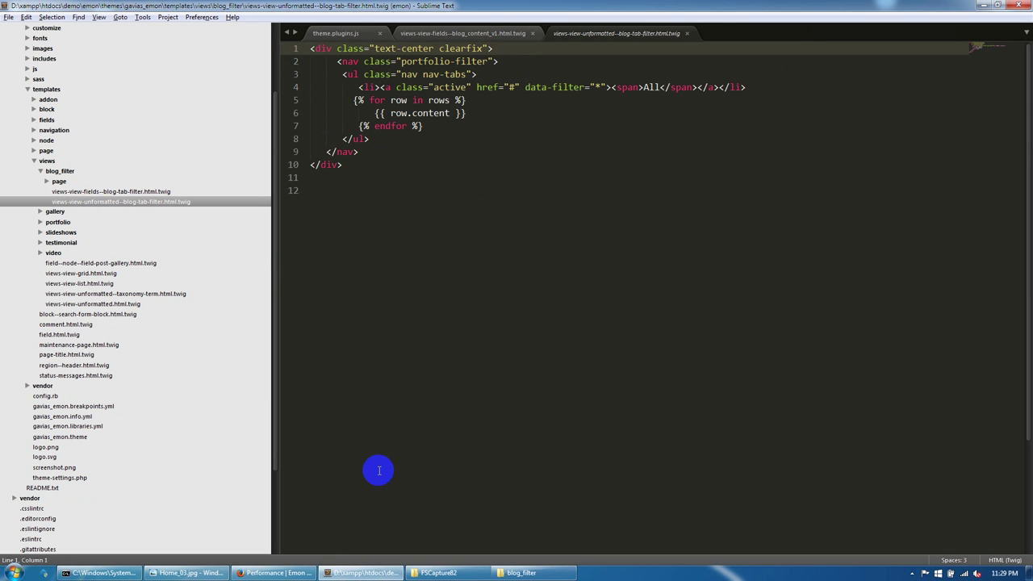
Switch to Firefox and open the Blog Content Filter view for editing from the Views list
left_click(276, 573)
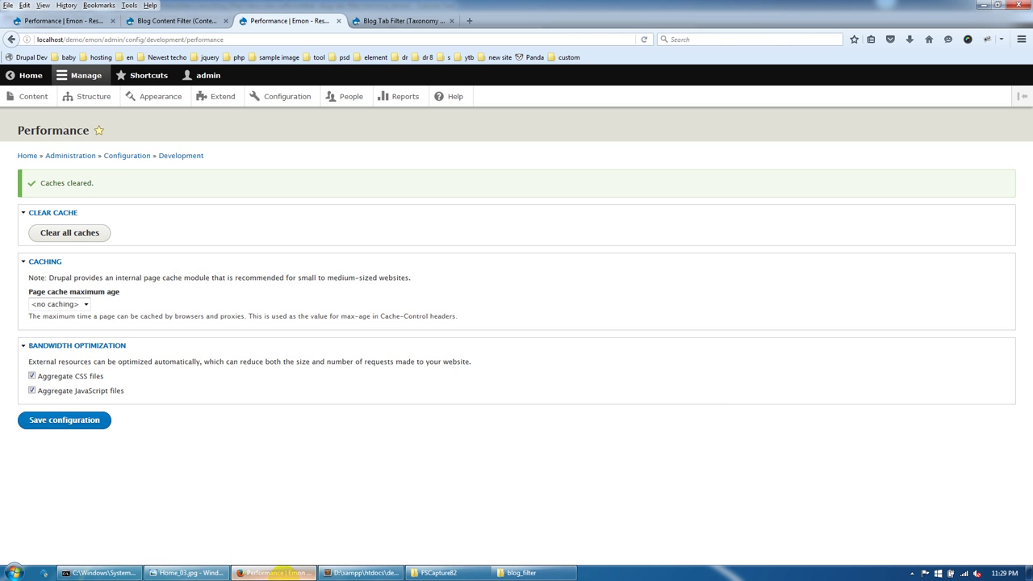
left_click(381, 22)
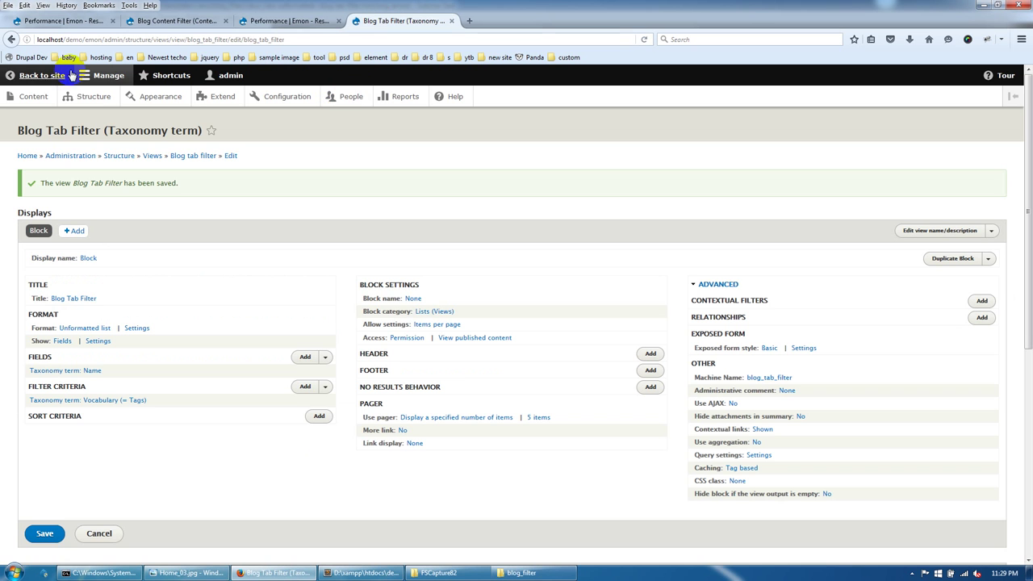
left_click(91, 96)
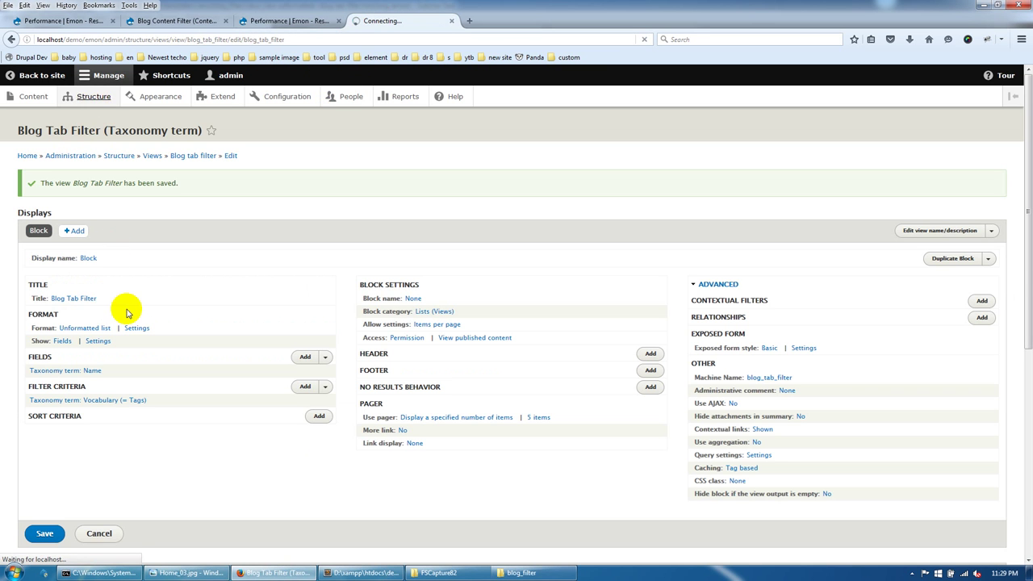
scroll(113, 404, "down", 2)
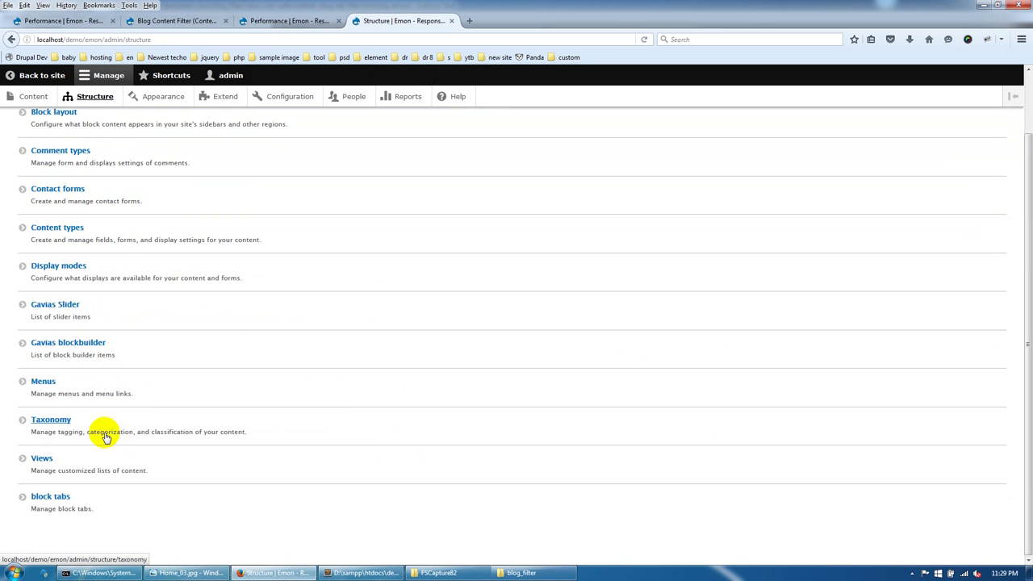
left_click(42, 458)
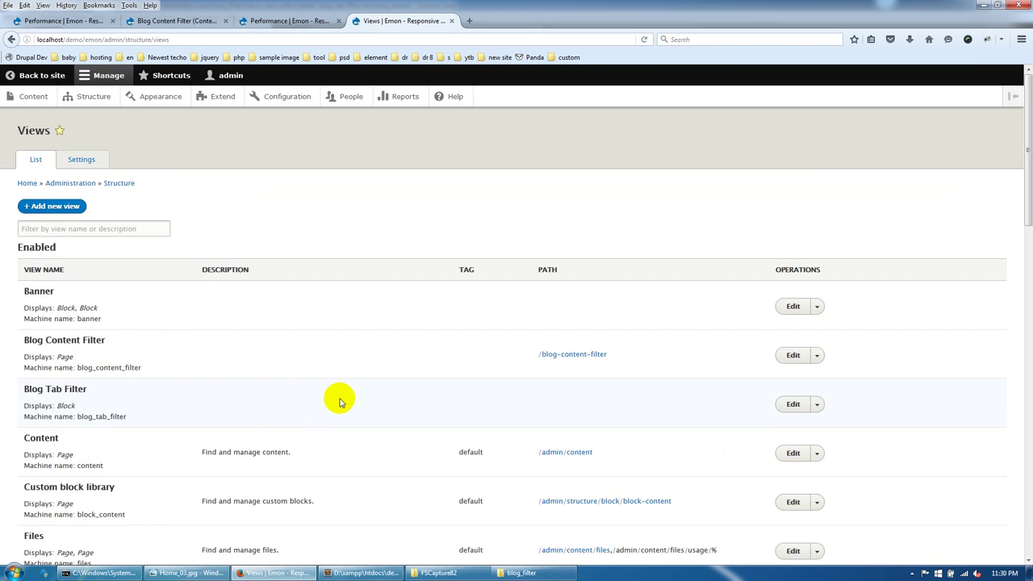
scroll(339, 399, "down", 3)
scroll(71, 239, "up", 1)
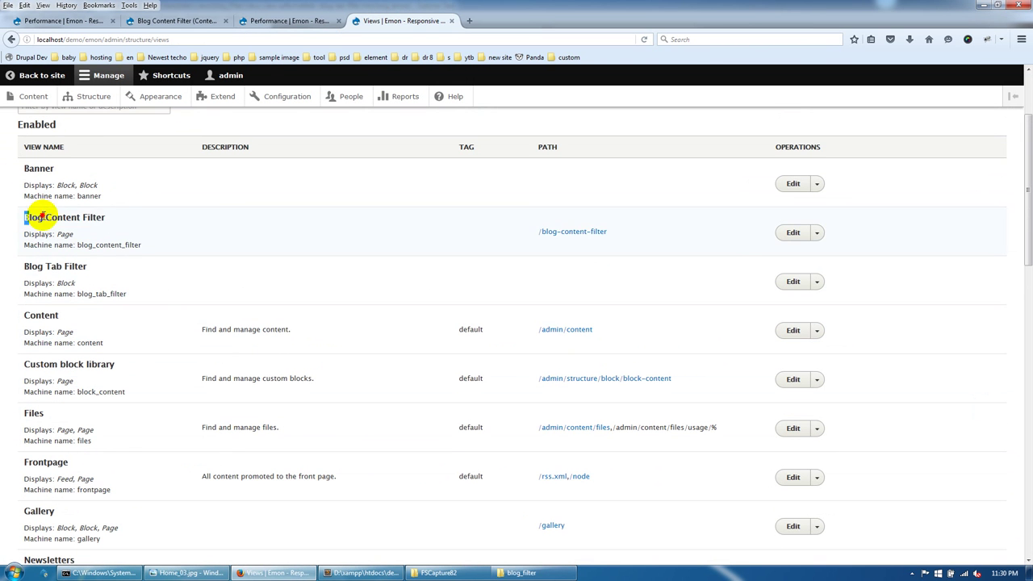
left_click(792, 232)
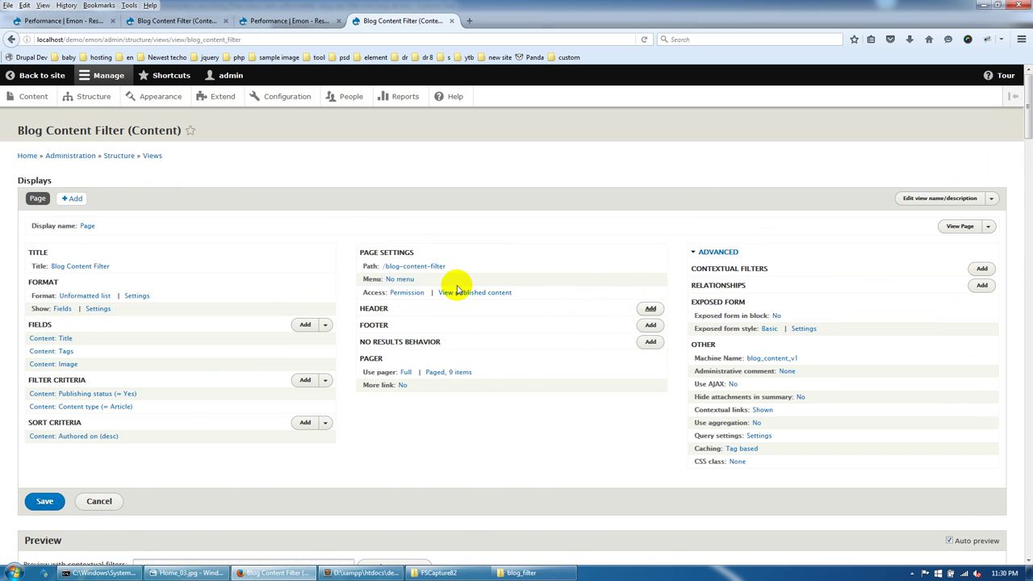
Add a Global: View area header to the page display, inserting View: blog_tab_filter – Display: blog_tab_filter
scroll(271, 318, "down", 2)
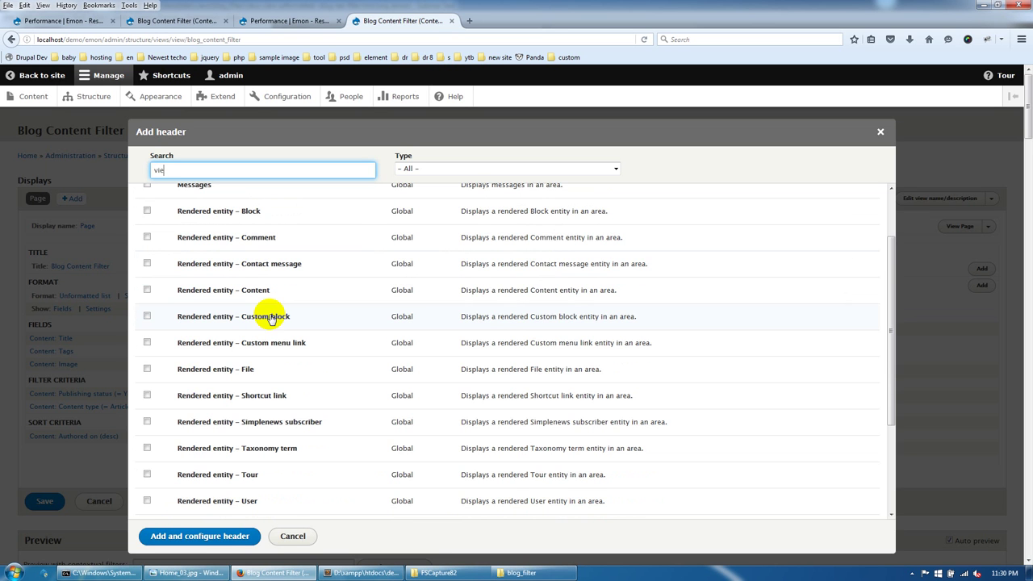
type("w")
left_click(198, 282)
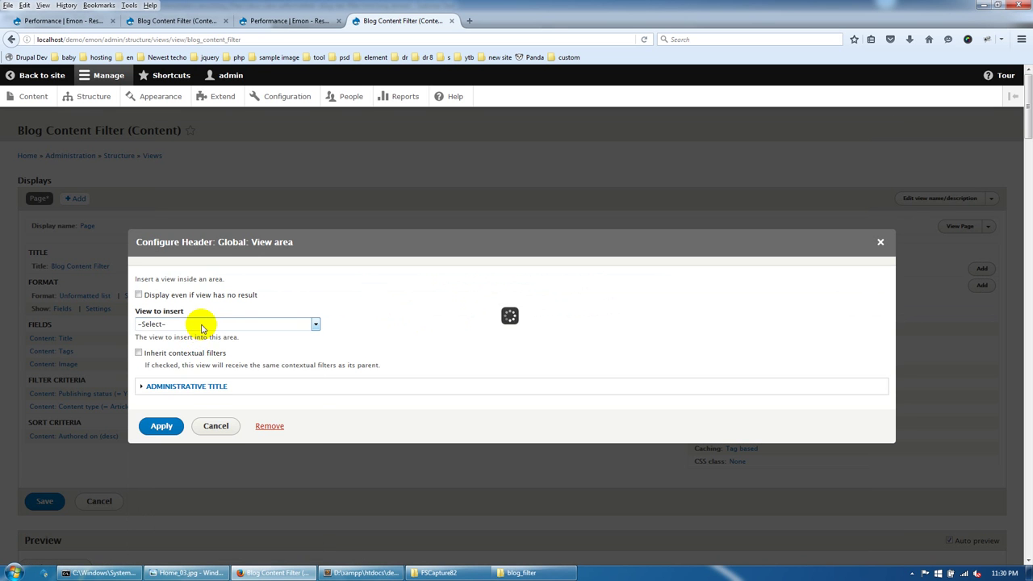
left_click(202, 326)
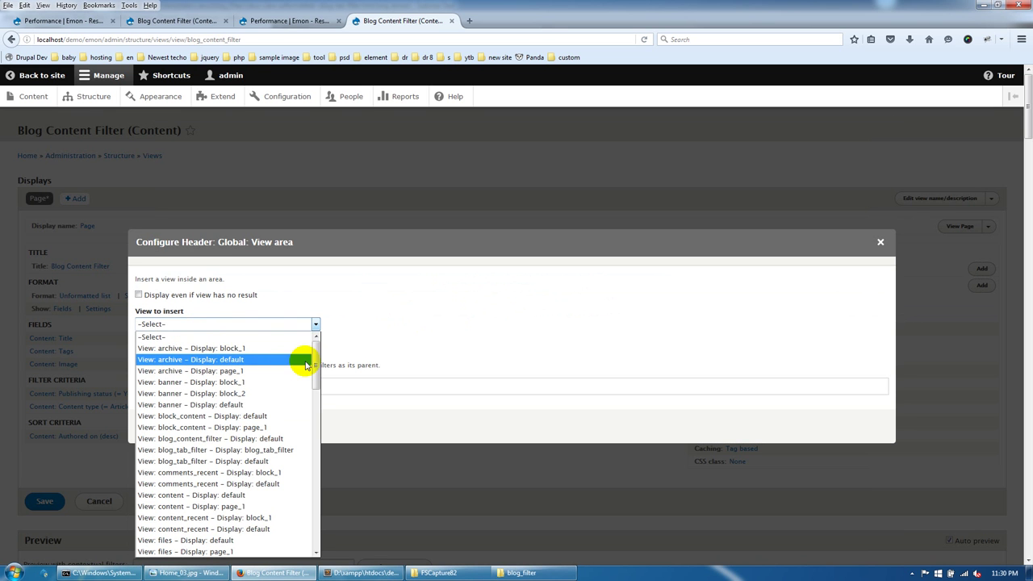
scroll(314, 364, "down", 1)
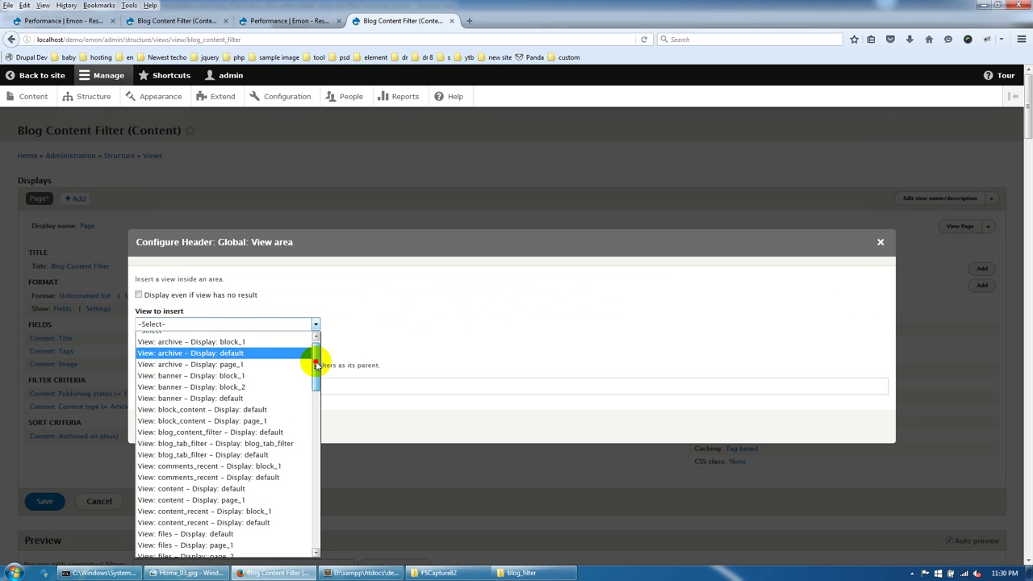
left_click(184, 439)
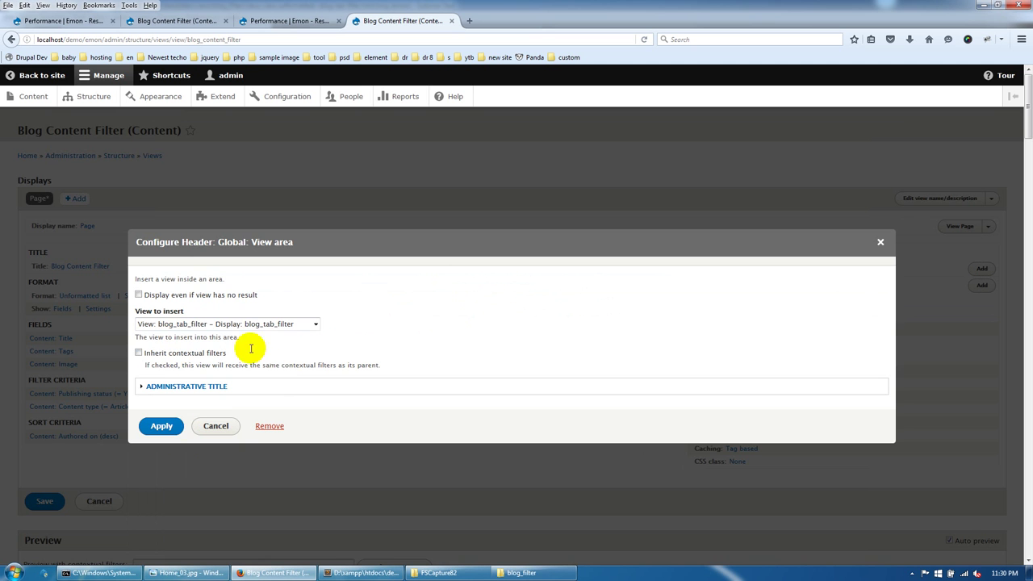
left_click(162, 425)
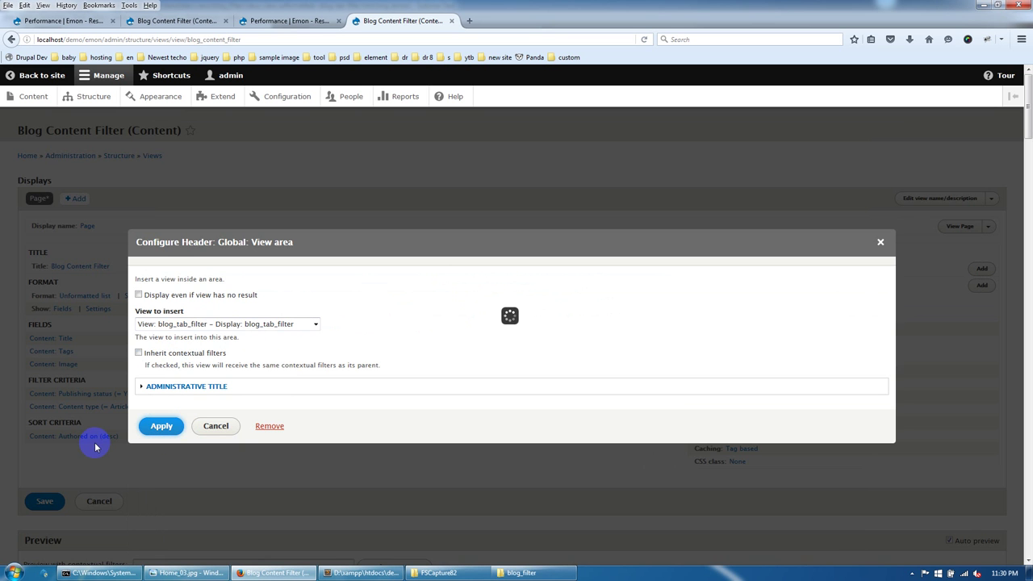
Save the Blog Content Filter view
scroll(92, 439, "down", 3)
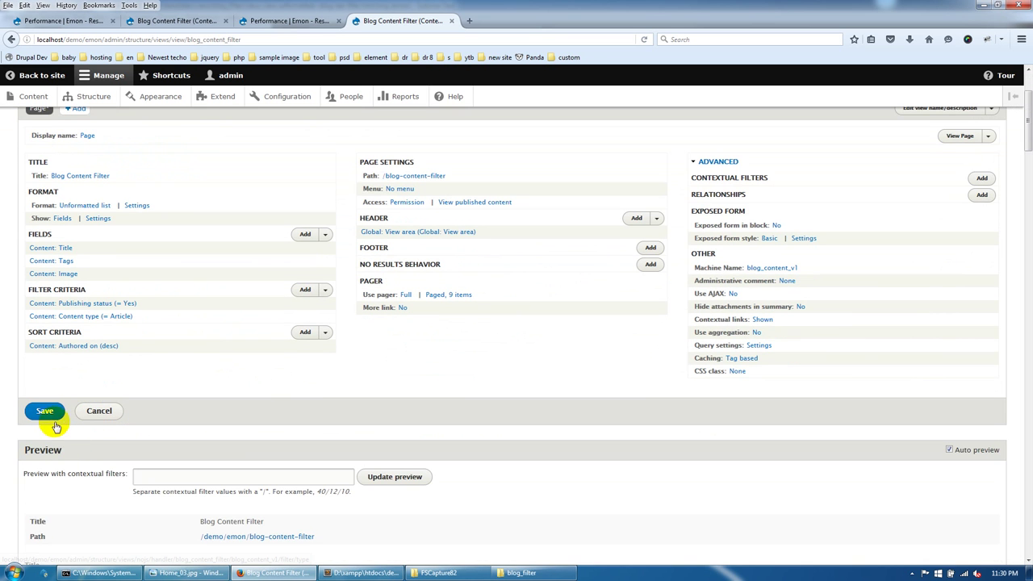
left_click(46, 412)
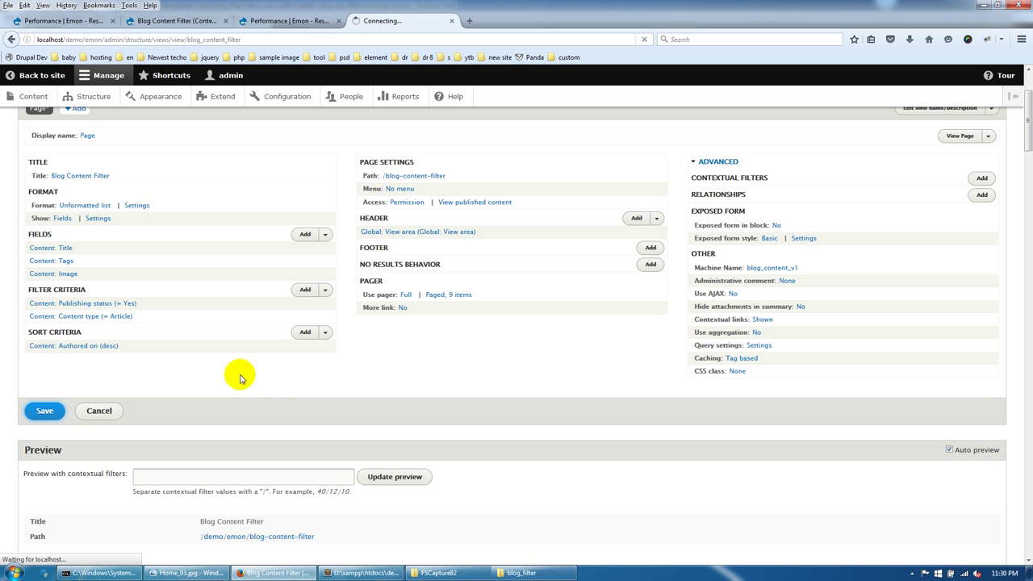
scroll(239, 378, "up", 2)
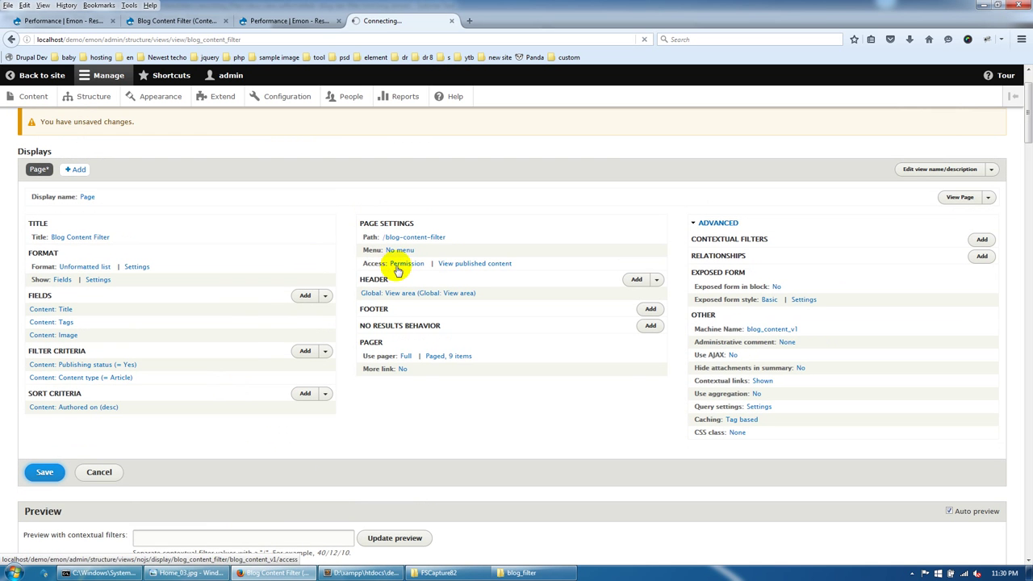
Copy the page path blog-content-filter from the saved view and open that site page in a new browser tab
left_click(179, 23)
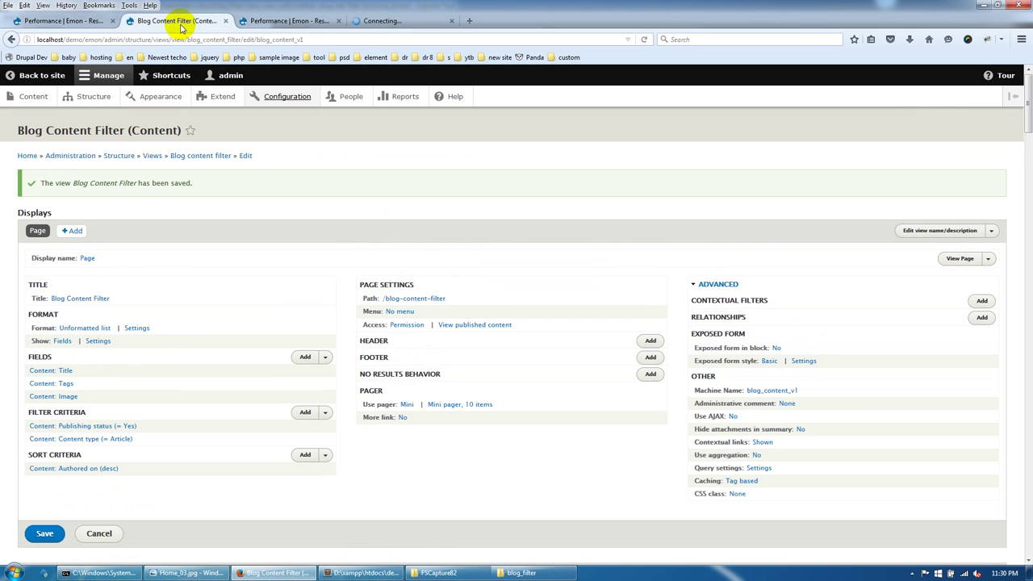
left_click(401, 22)
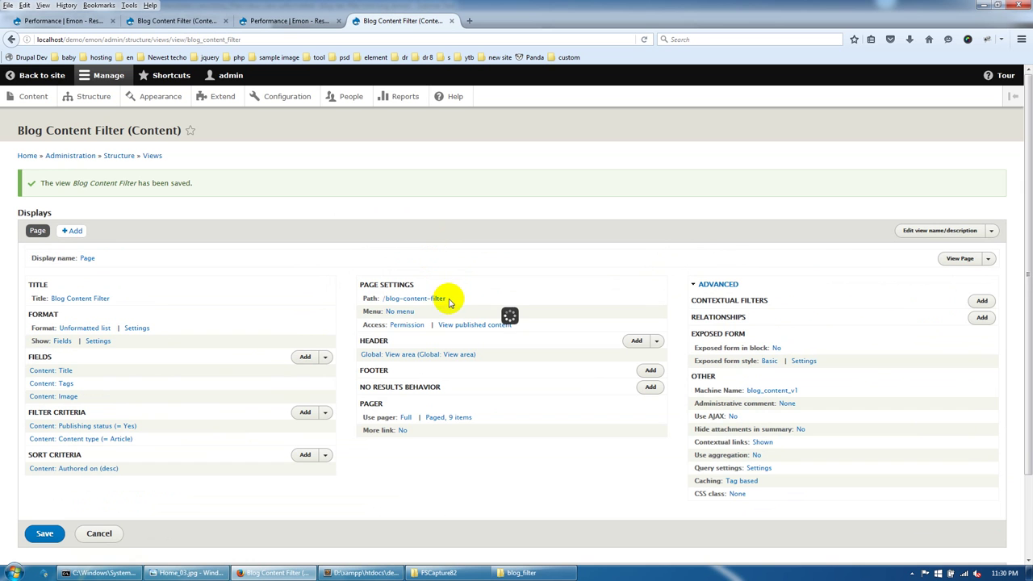
left_click_drag(436, 302, 387, 302)
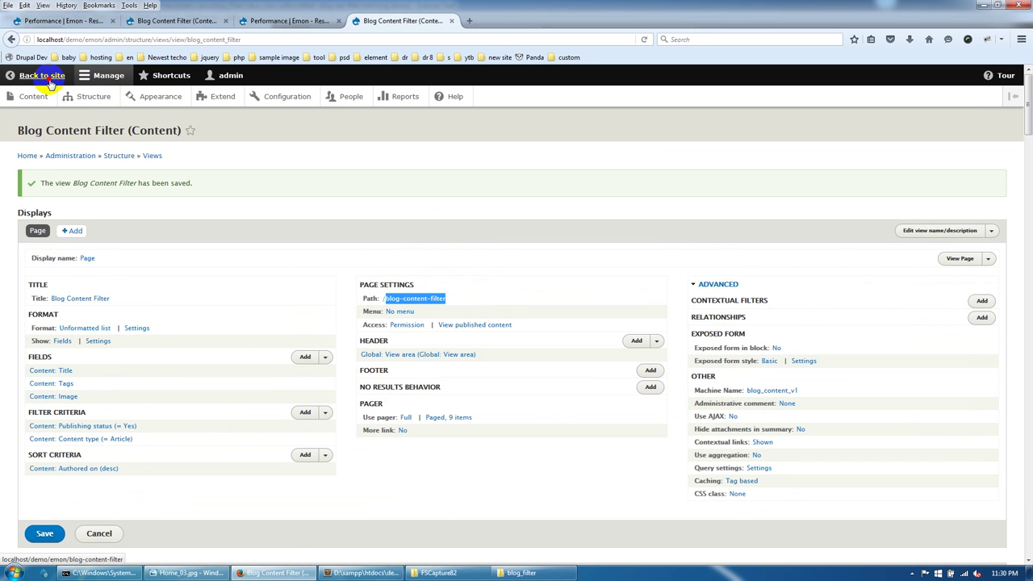
left_click_drag(32, 75, 489, 36)
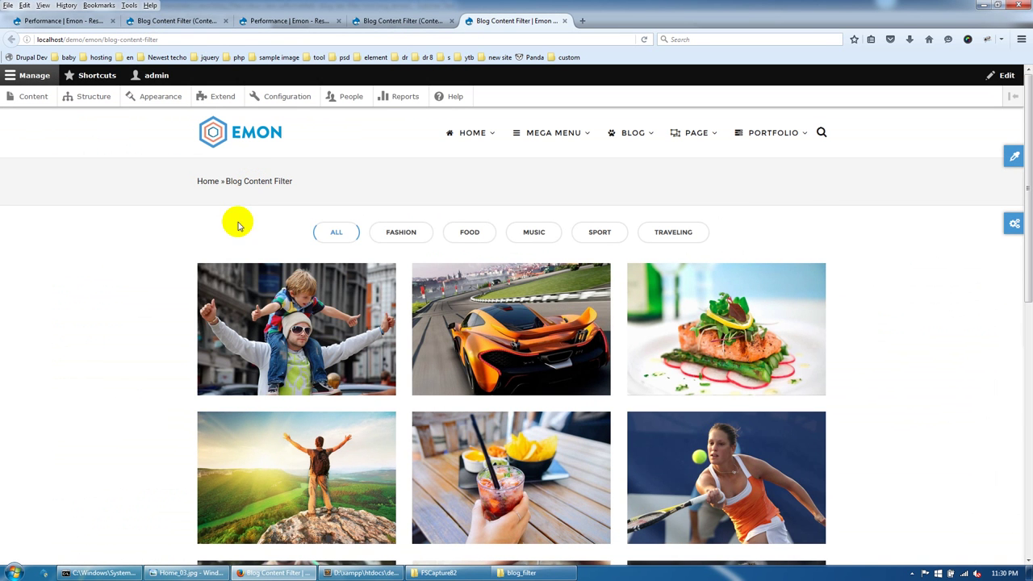
Test the Fashion, Food, Music, Sport, Traveling and All filters, and check the blog grid down to its pager
left_click(401, 233)
left_click(470, 232)
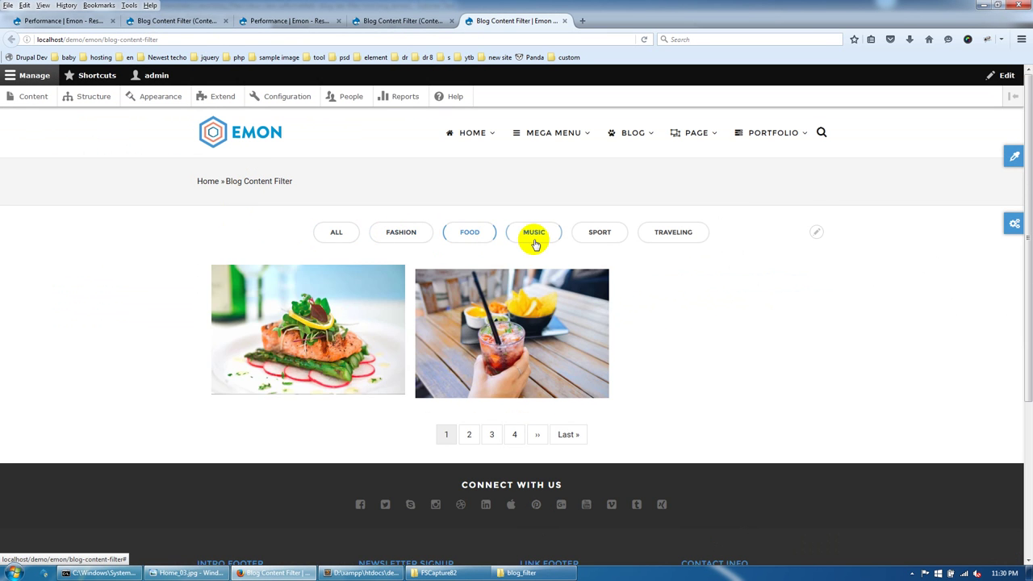
left_click(534, 234)
left_click(598, 240)
left_click(669, 233)
left_click(335, 233)
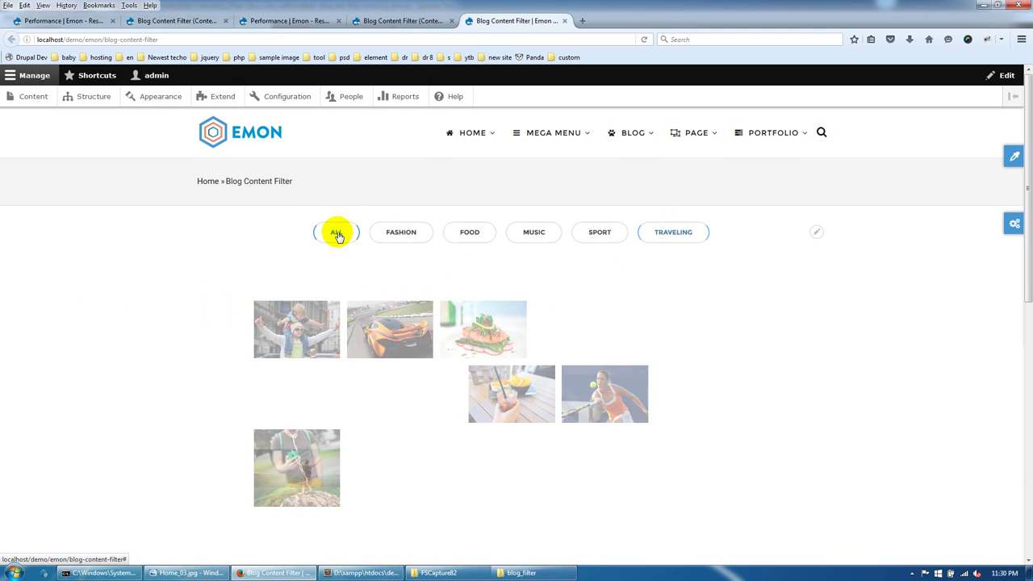
scroll(692, 348, "down", 3)
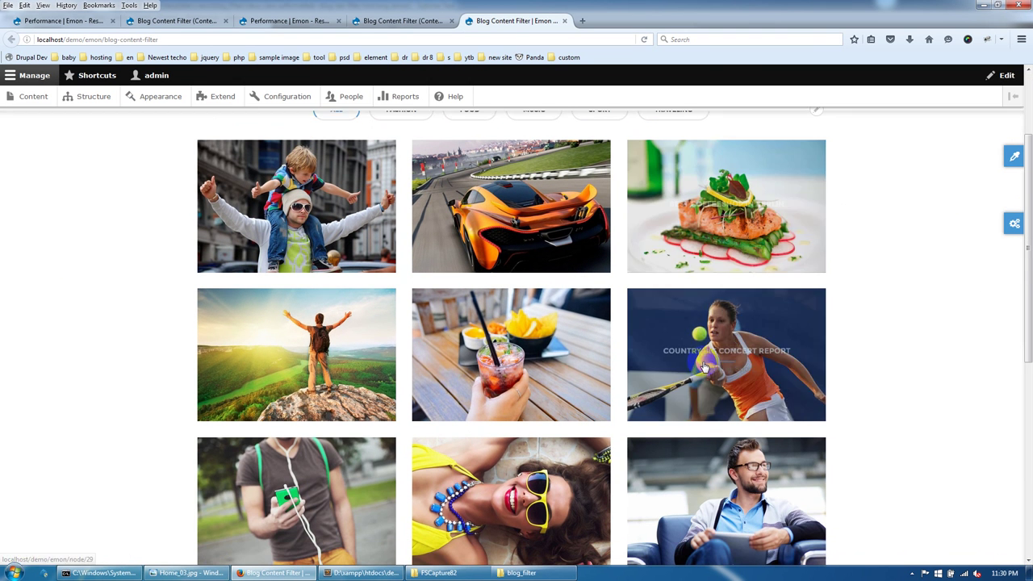
scroll(710, 485, "down", 3)
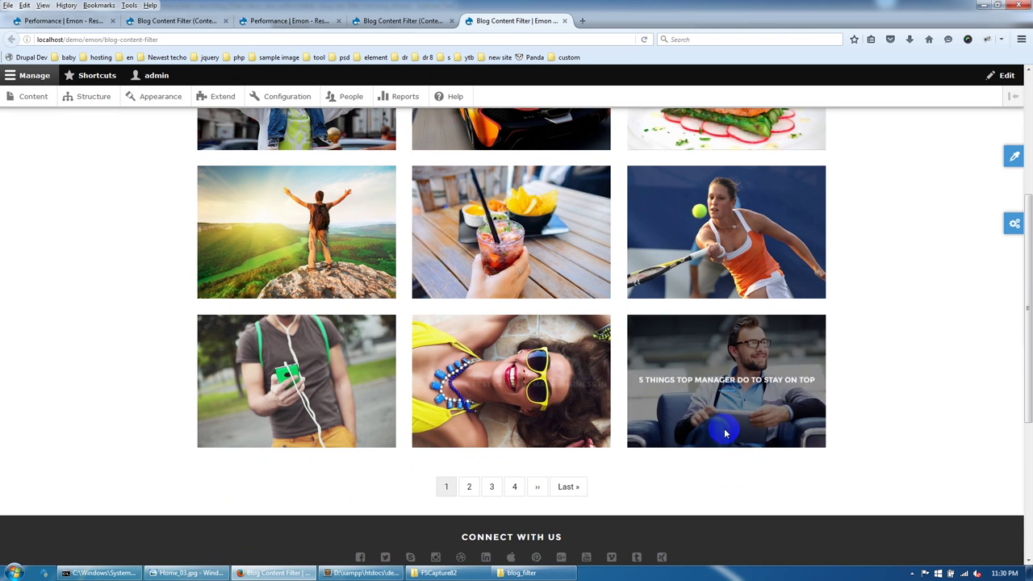
Switch to Sublime Text and go through the two blog_content_v1 templates and the two blog-tab-filter templates in blog_filter
left_click(363, 572)
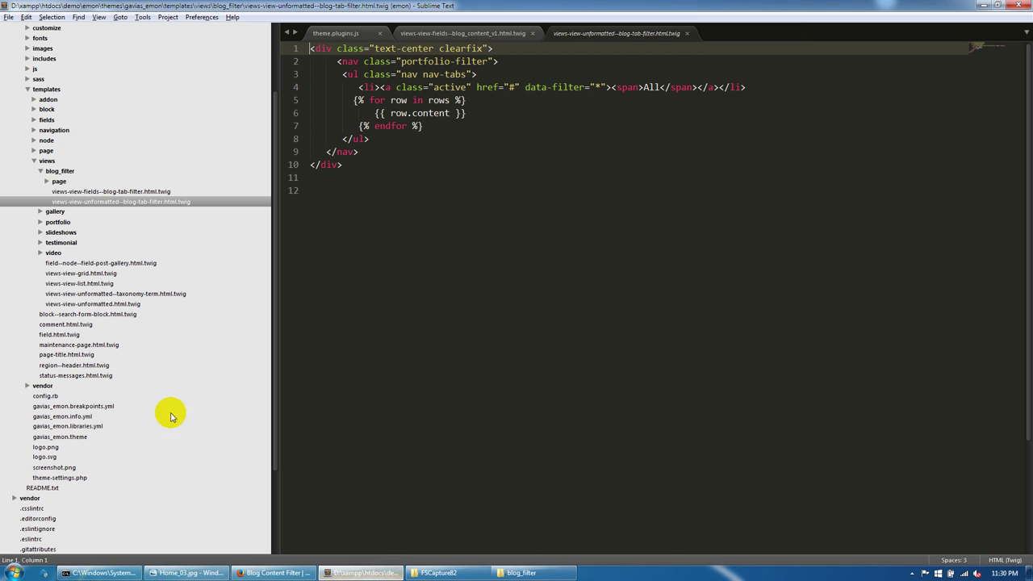
left_click(61, 181)
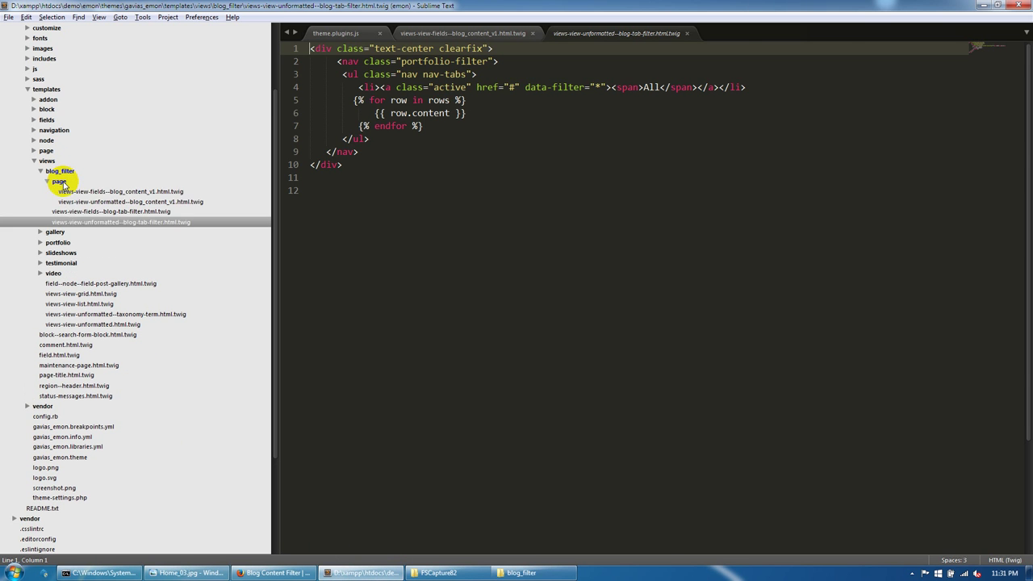
left_click(67, 191)
left_click(72, 201)
left_click(83, 212)
left_click(86, 223)
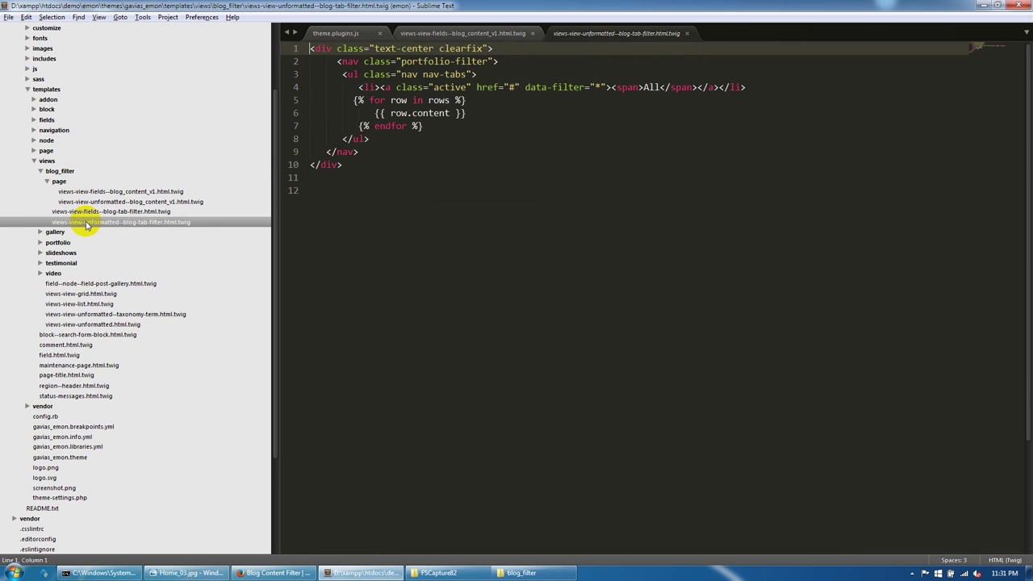